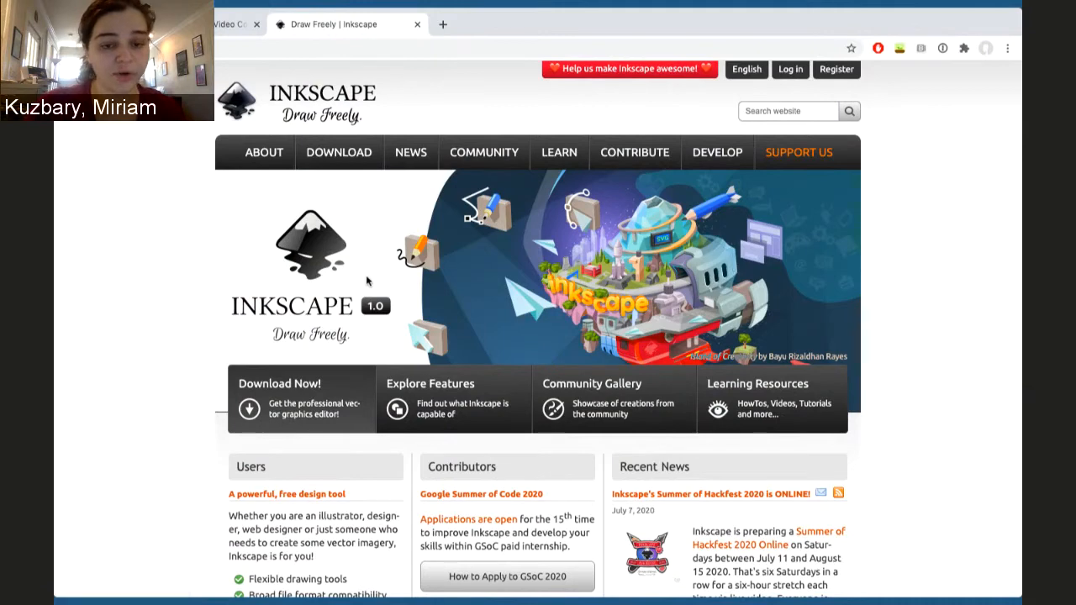
# Open the current-version download page from the Inkscape website
pyautogui.scroll(-2, 367, 281)
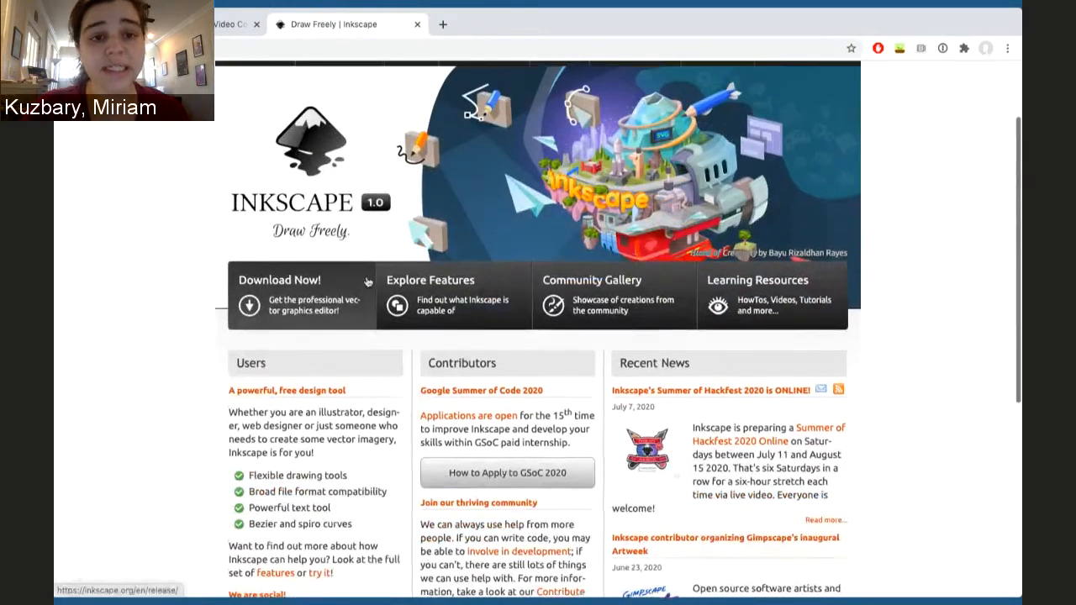
pyautogui.scroll(2, 366, 281)
pyautogui.moveTo(315, 157)
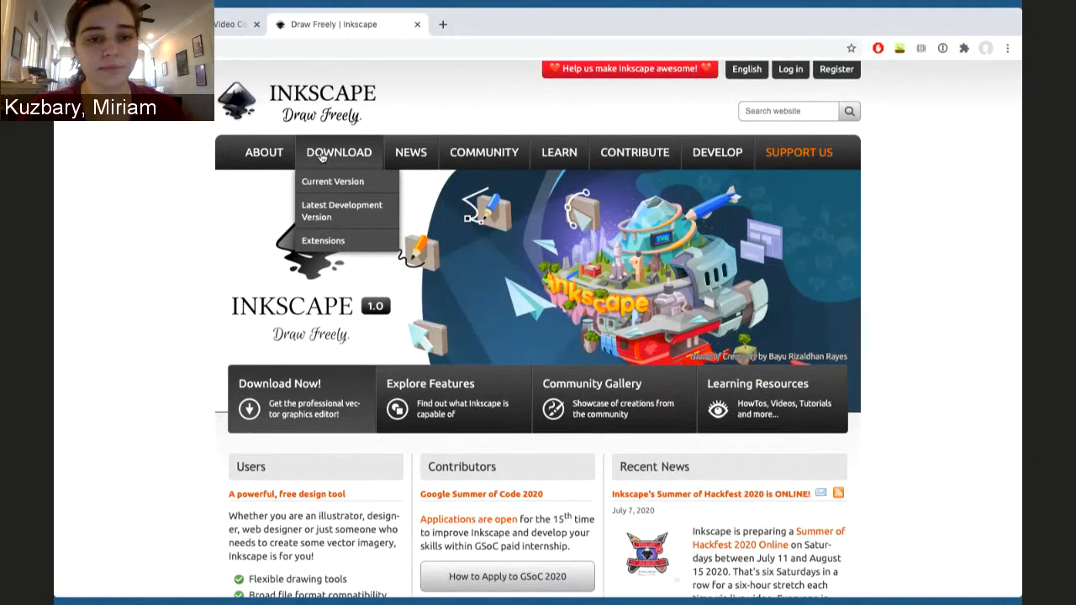
pyautogui.click(339, 193)
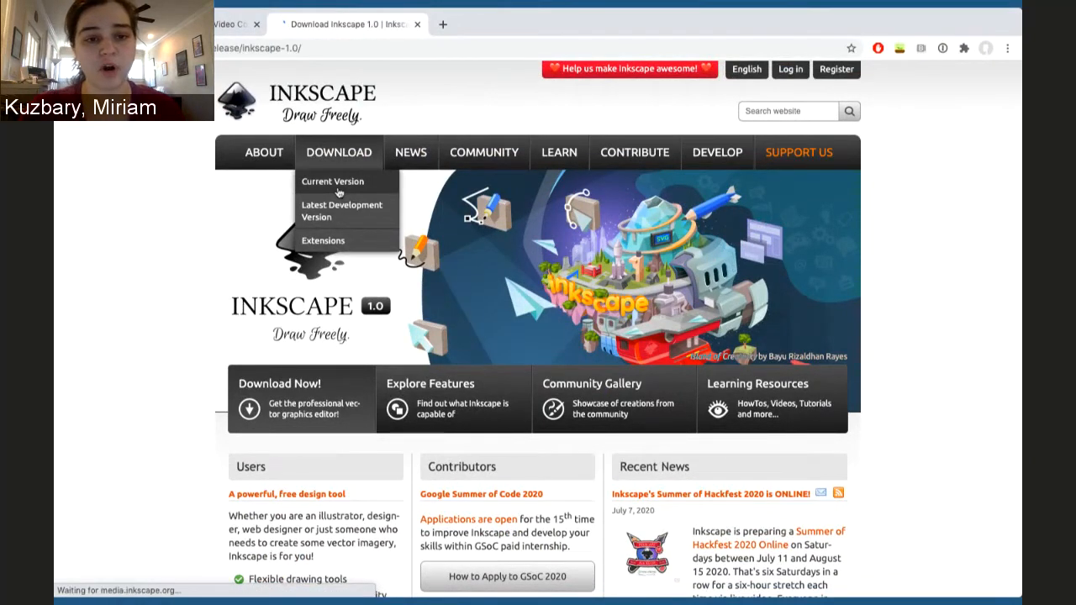
# Scroll through the Inkscape 1.0 download page and its release notes
pyautogui.scroll(-1, 339, 192)
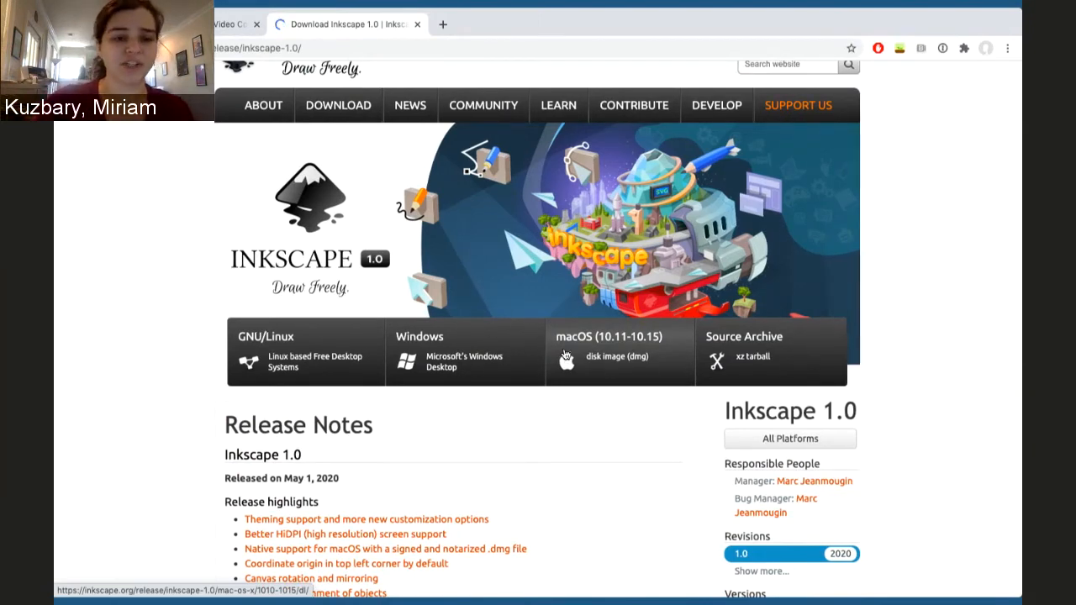
pyautogui.scroll(-15, 565, 354)
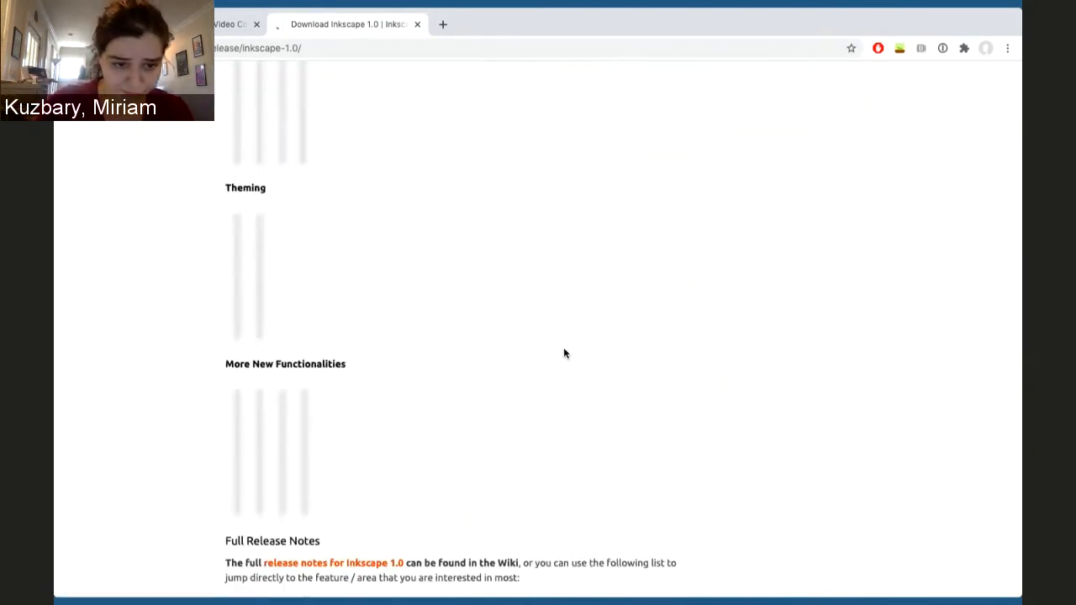
pyautogui.scroll(-20, 564, 353)
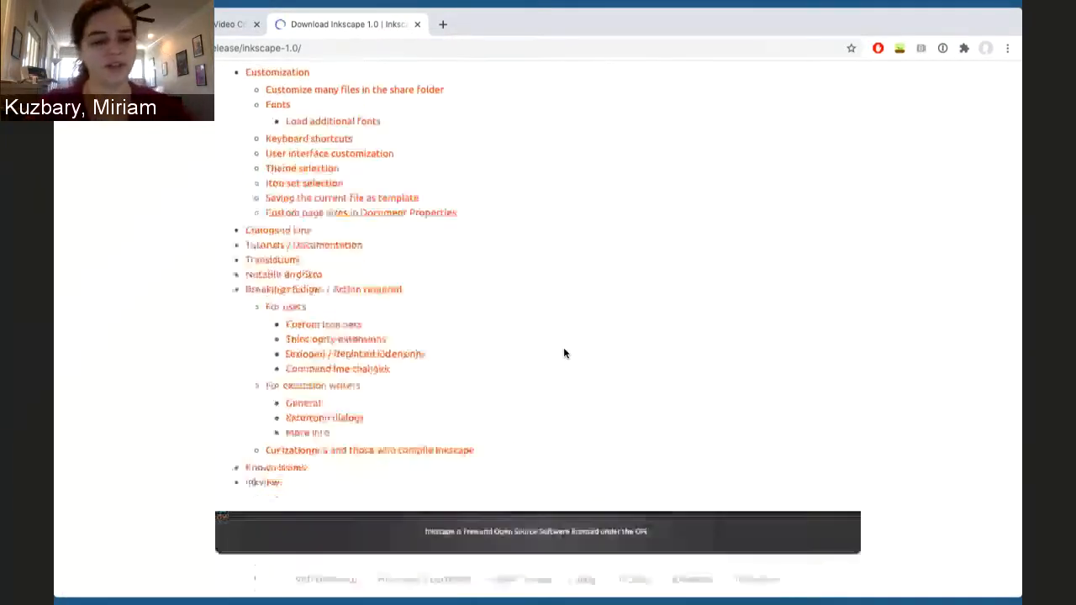
pyautogui.scroll(15, 563, 353)
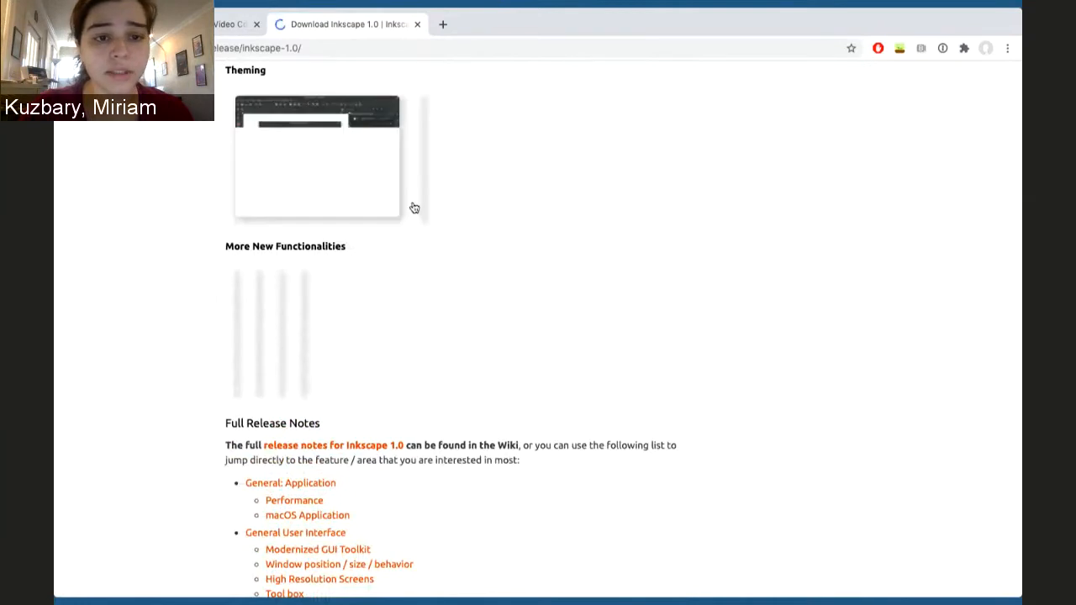
pyautogui.scroll(5, 415, 208)
pyautogui.scroll(15, 413, 207)
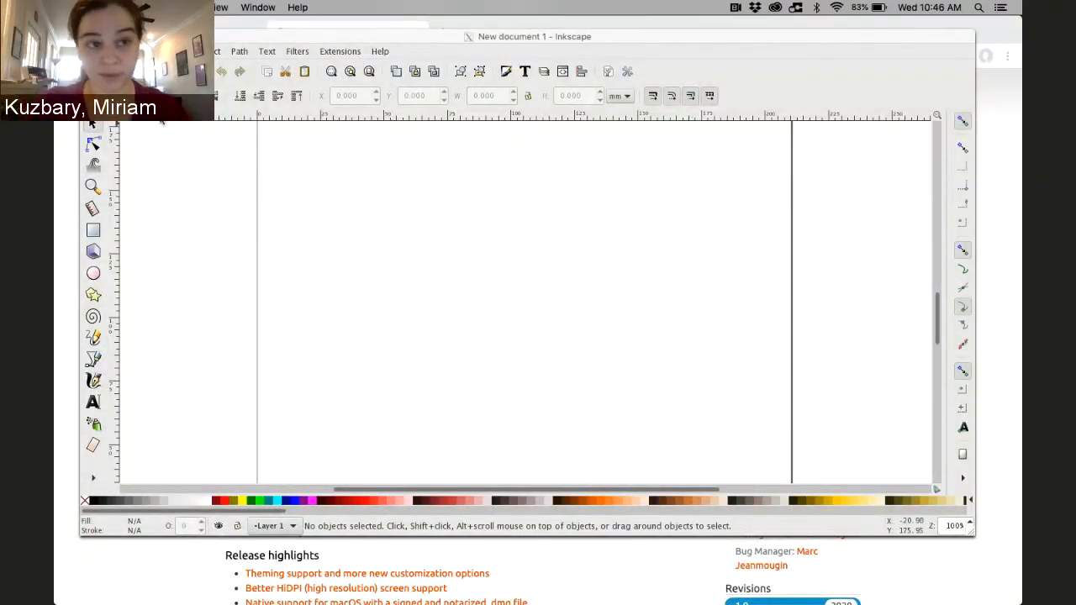
# Create a new document
pyautogui.click(99, 51)
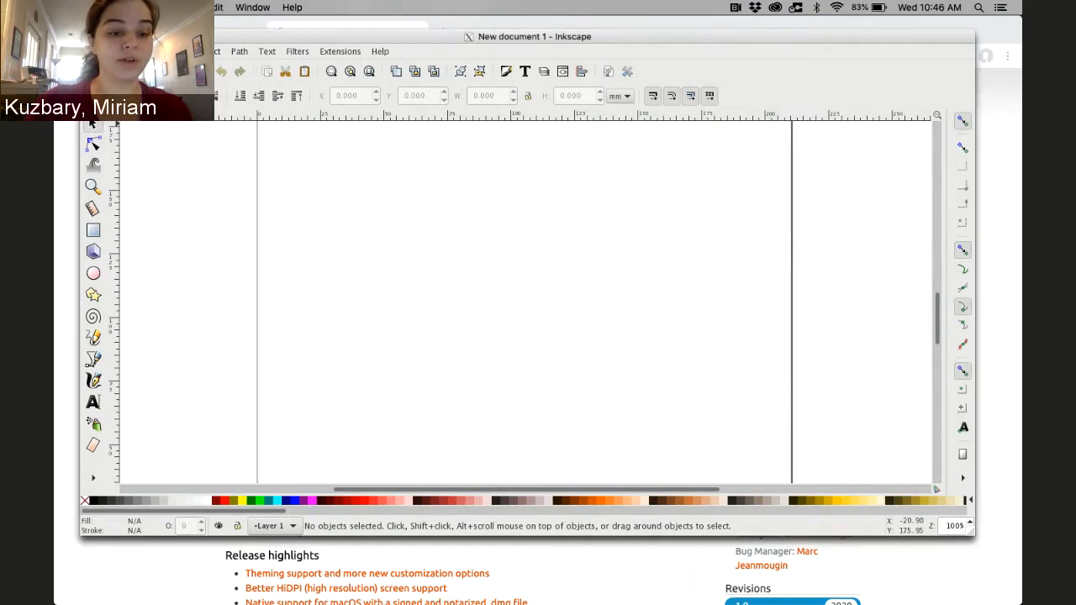
pyautogui.click(91, 51)
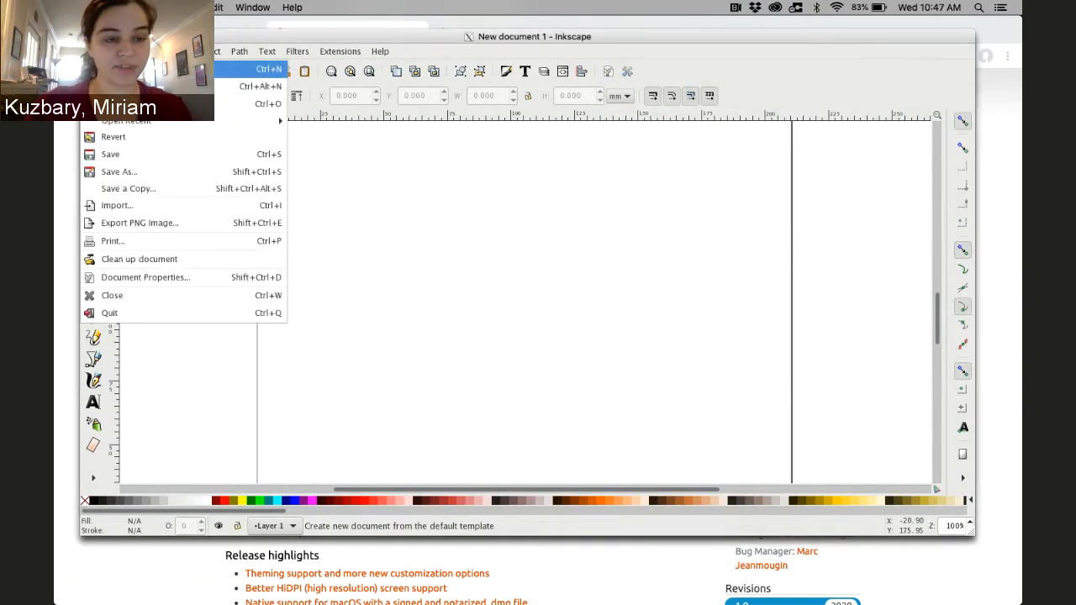
pyautogui.click(112, 69)
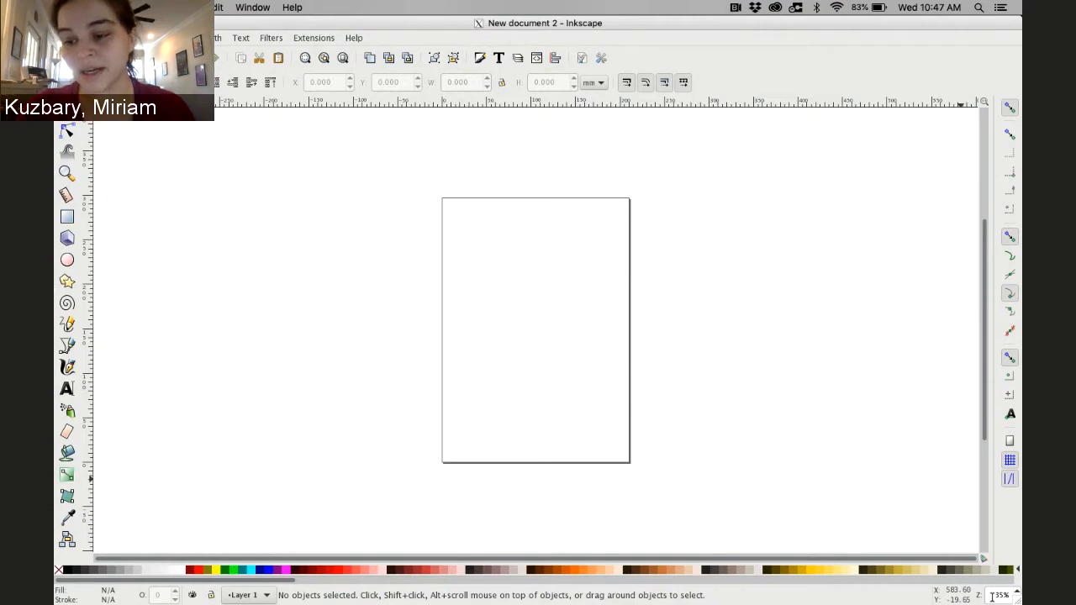
# Set the canvas zoom to 100%
pyautogui.click(994, 595)
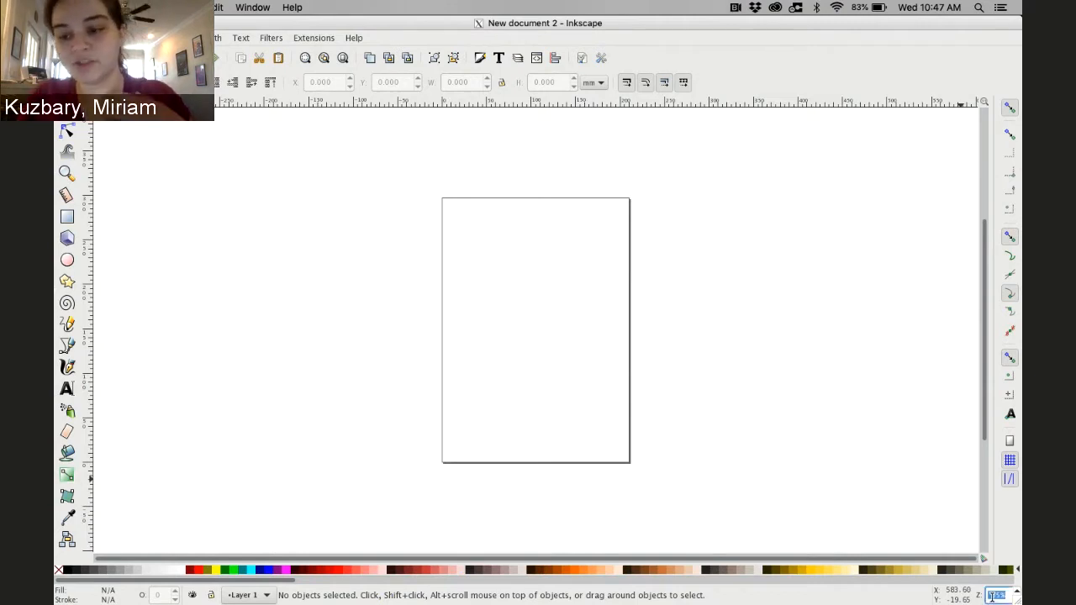
pyautogui.write('100')
pyautogui.press('Return')
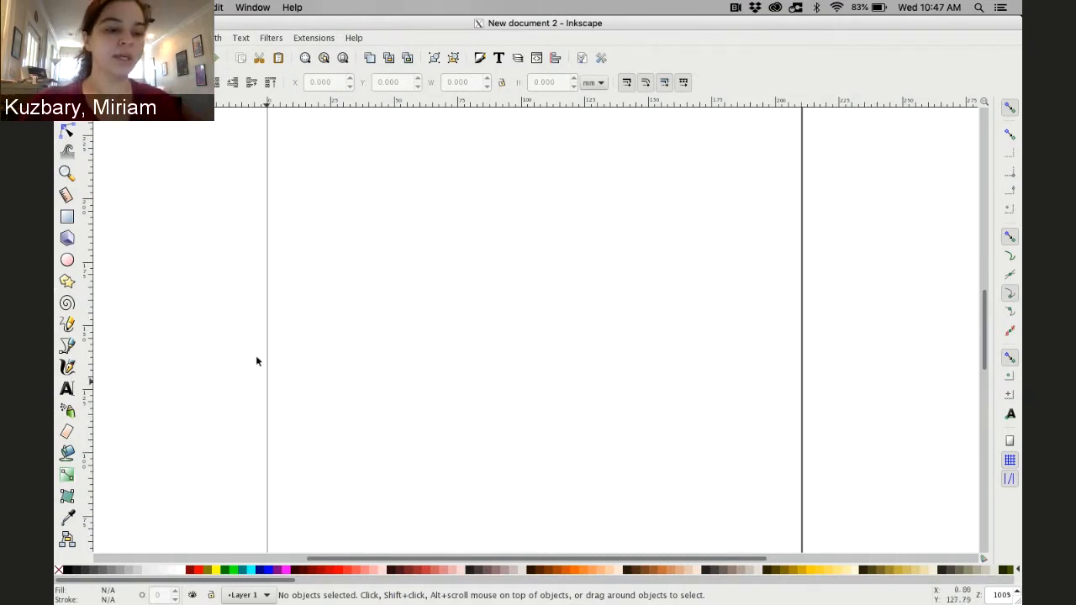
# Draw a closed, self-intersecting polygon of six straight segments with the Bezier tool, ending at its starting point
pyautogui.click(65, 346)
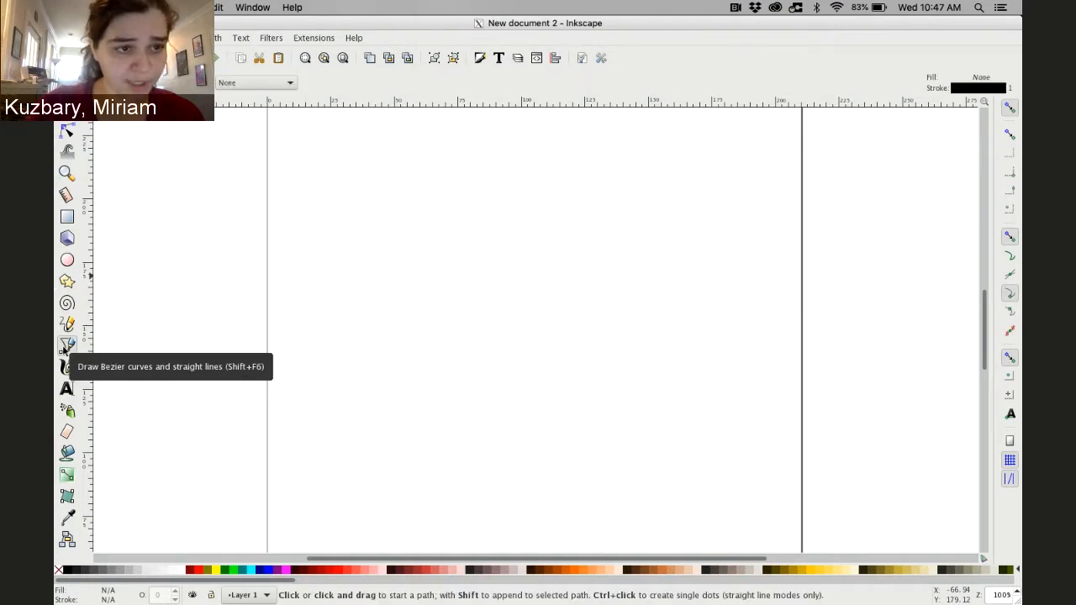
pyautogui.click(66, 129)
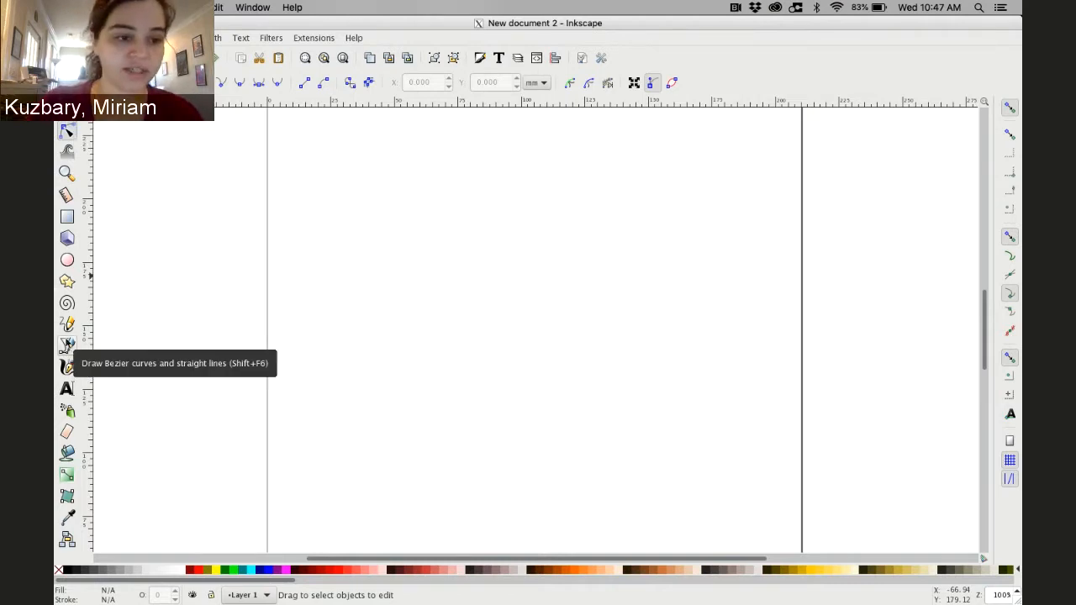
pyautogui.click(68, 345)
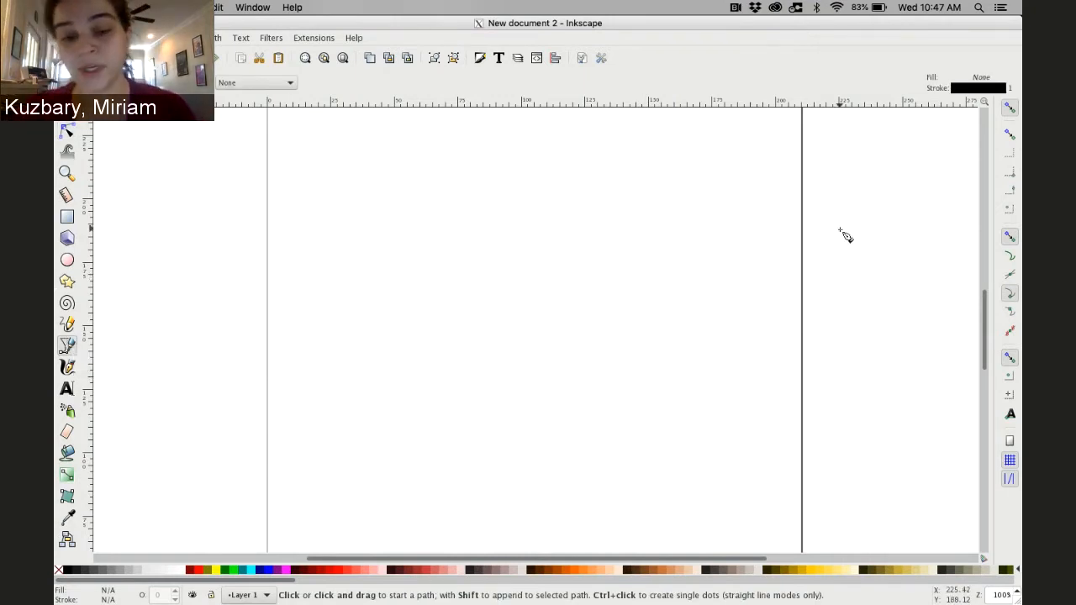
pyautogui.click(449, 301)
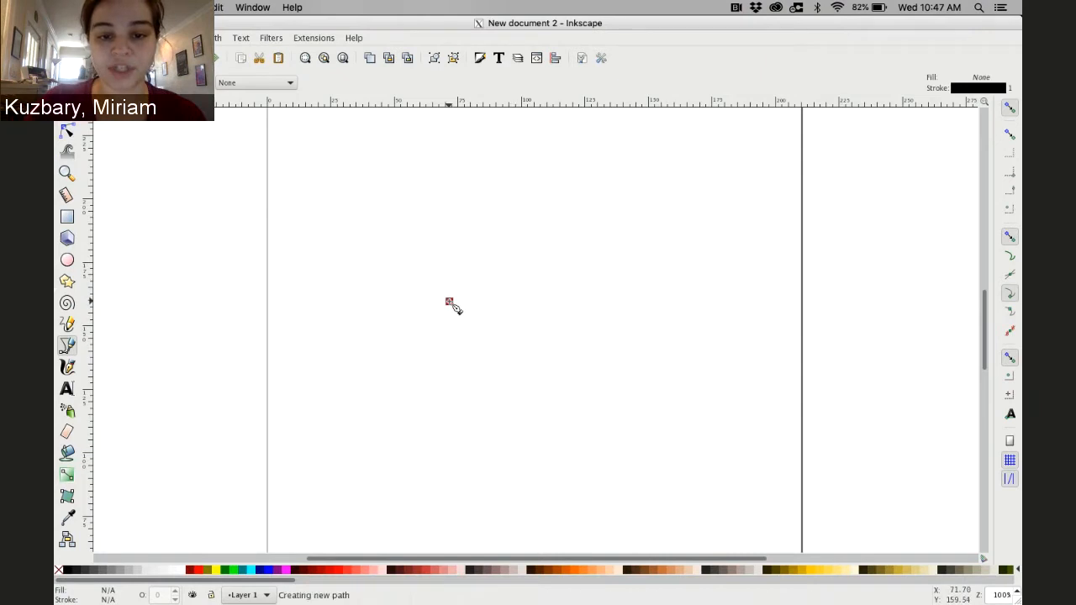
pyautogui.click(506, 209)
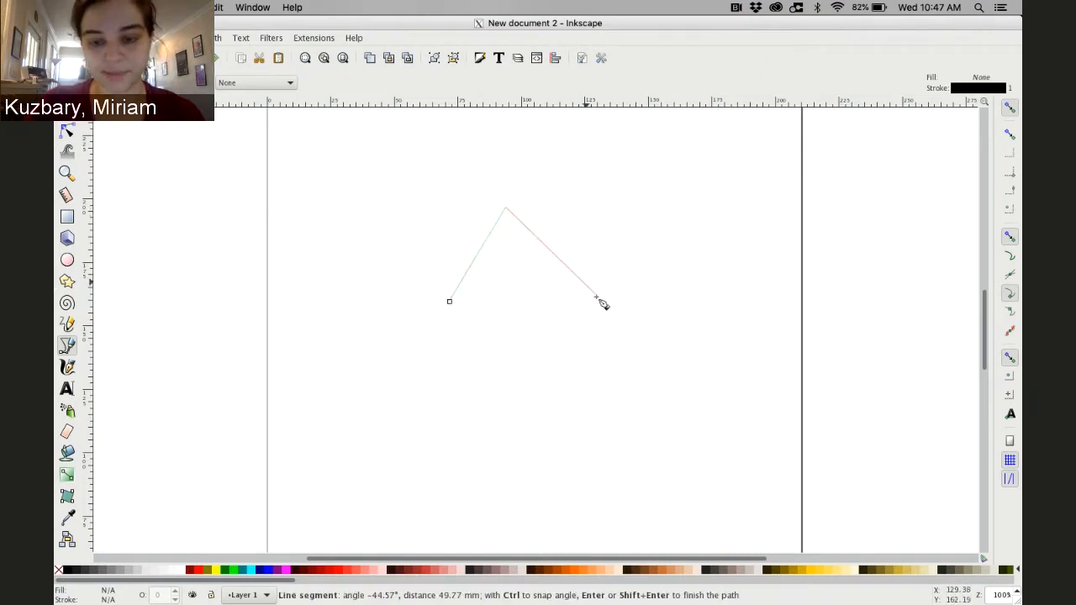
pyautogui.click(594, 295)
pyautogui.click(425, 435)
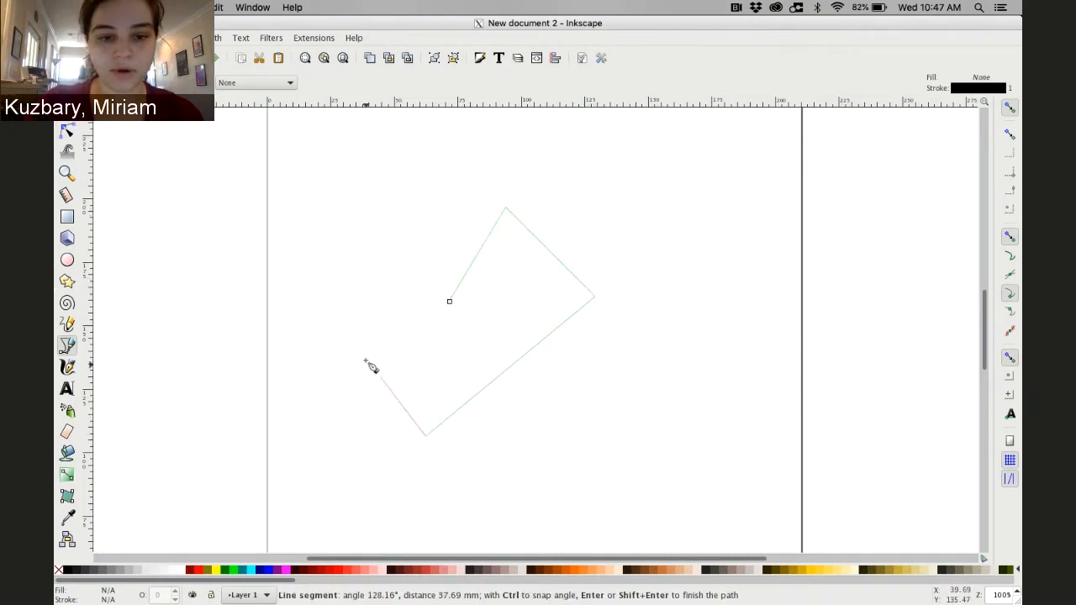
pyautogui.click(362, 357)
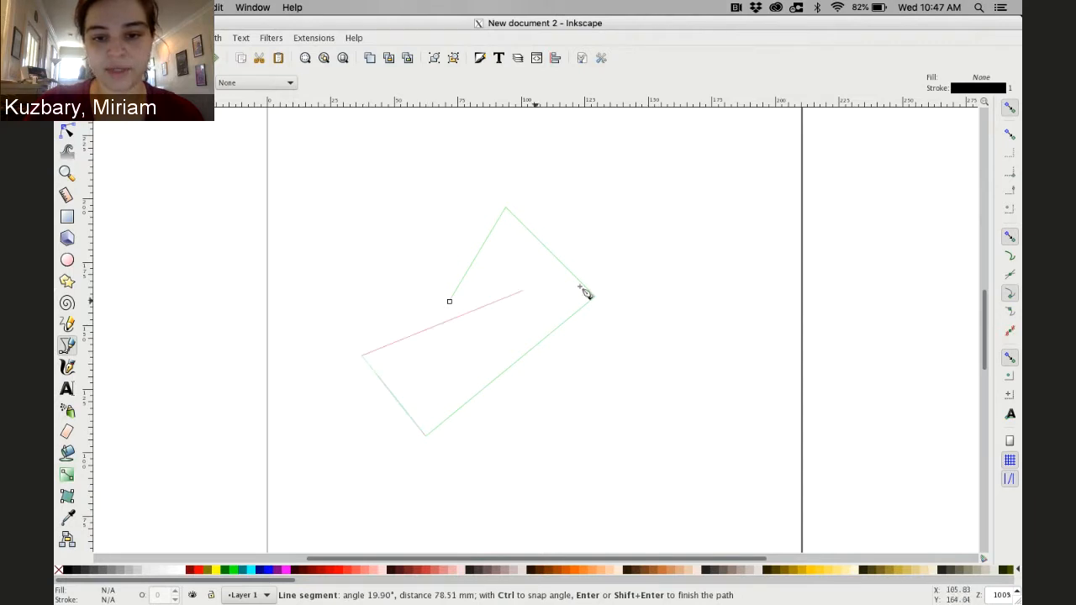
pyautogui.click(631, 308)
pyautogui.click(582, 433)
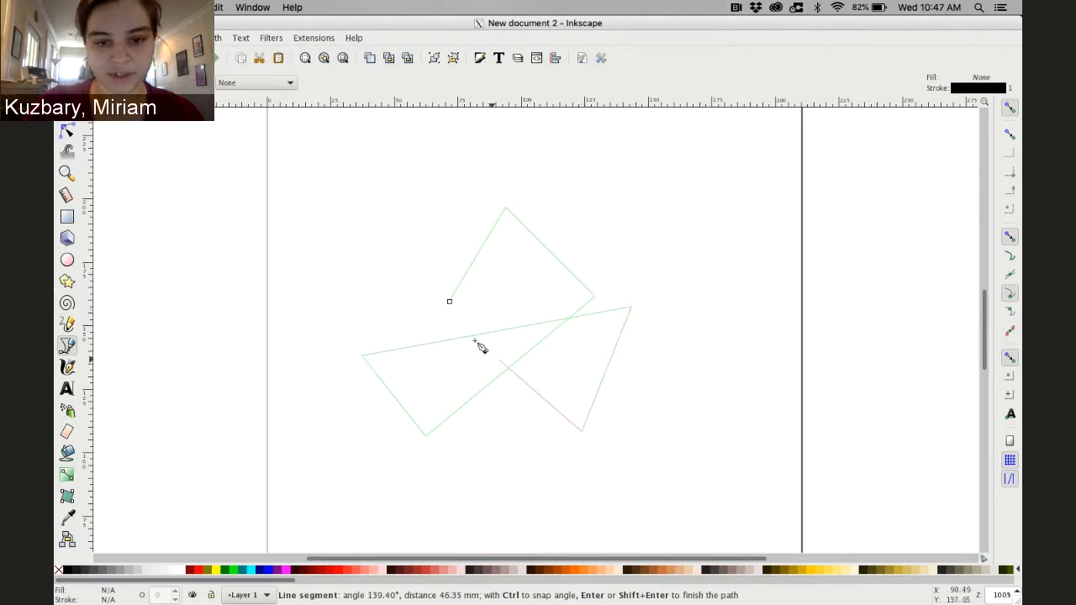
pyautogui.click(449, 302)
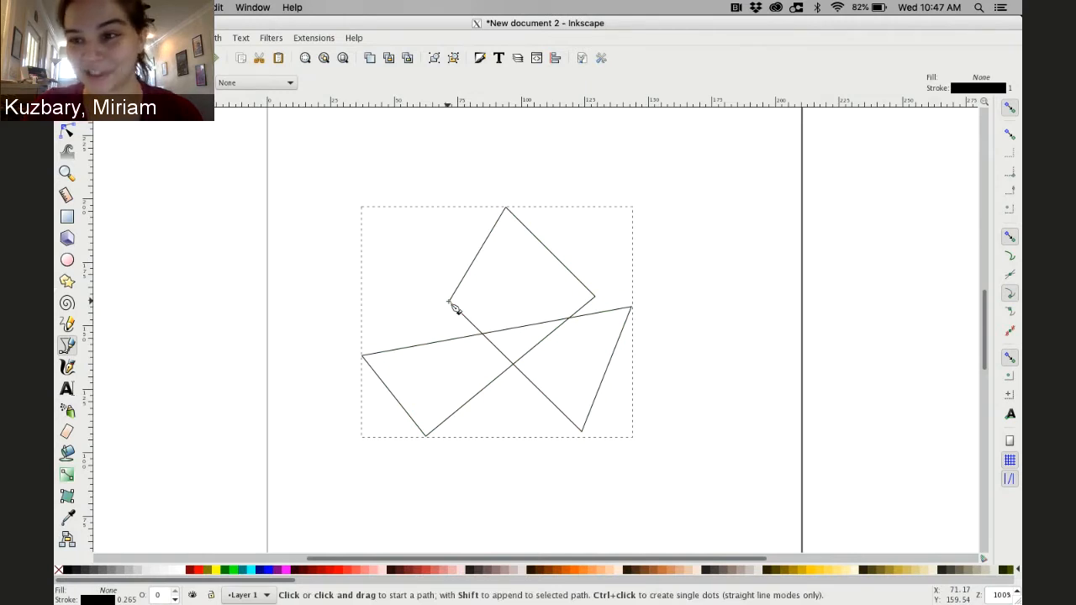
# Open the Fill and Stroke dialog for the path and look through its Fill, Stroke paint and Stroke style tabs
pyautogui.rightClick(451, 304)
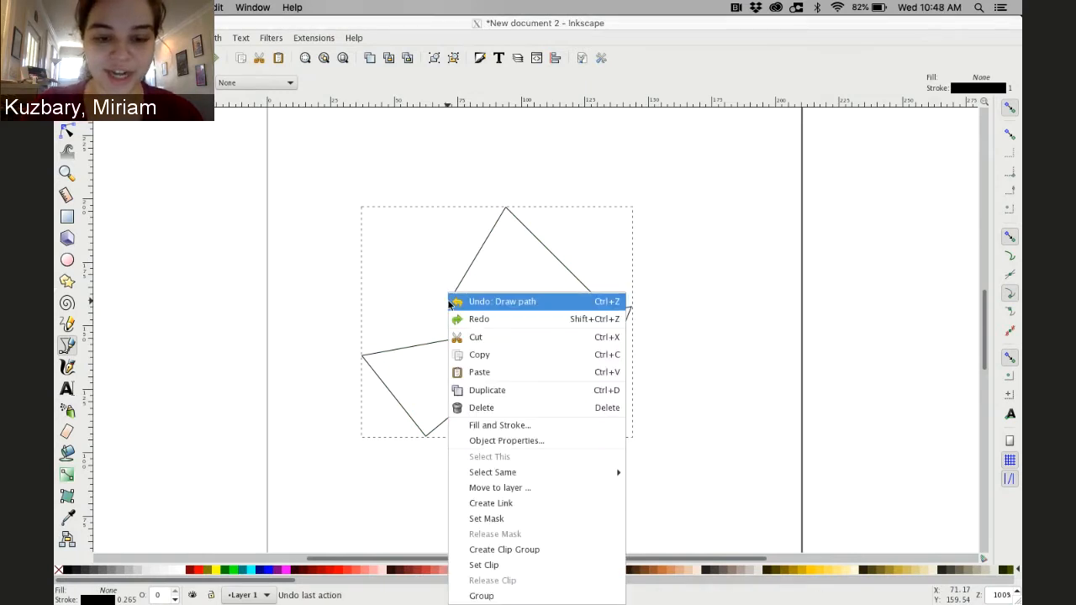
pyautogui.click(504, 426)
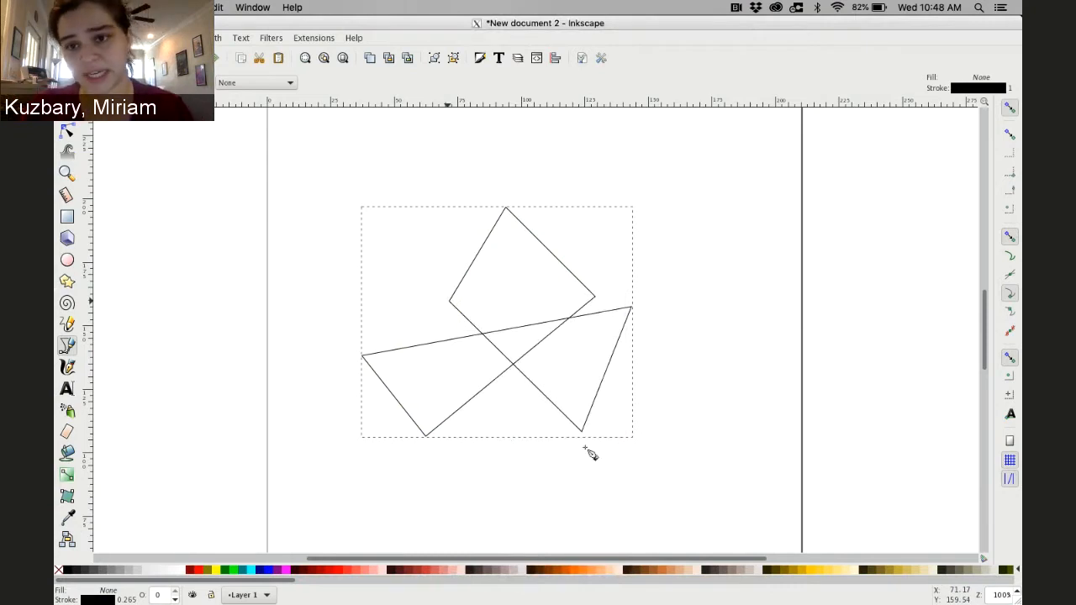
pyautogui.click(820, 129)
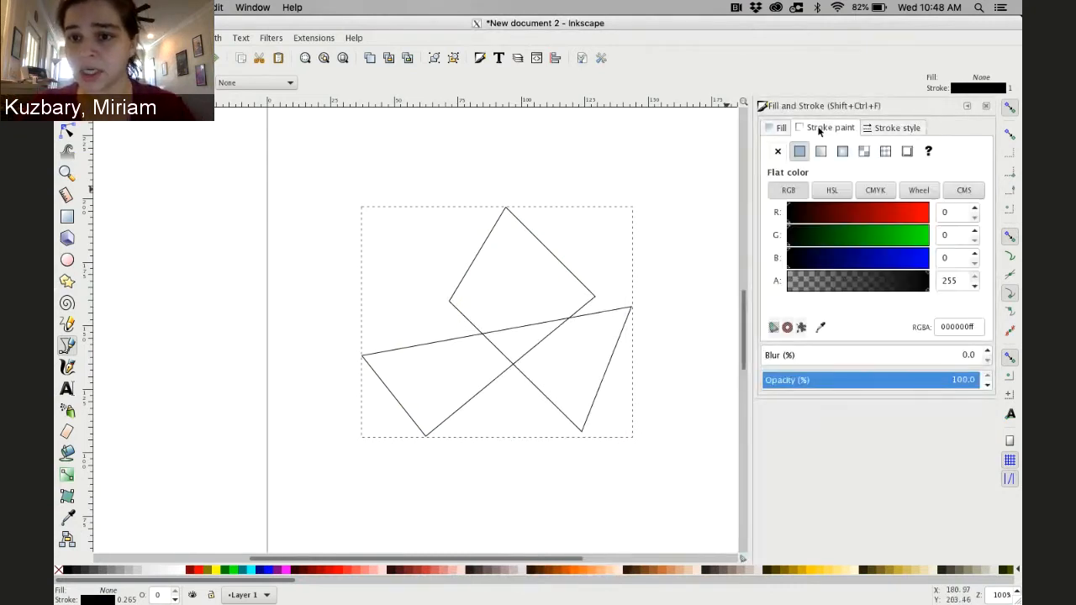
pyautogui.click(887, 127)
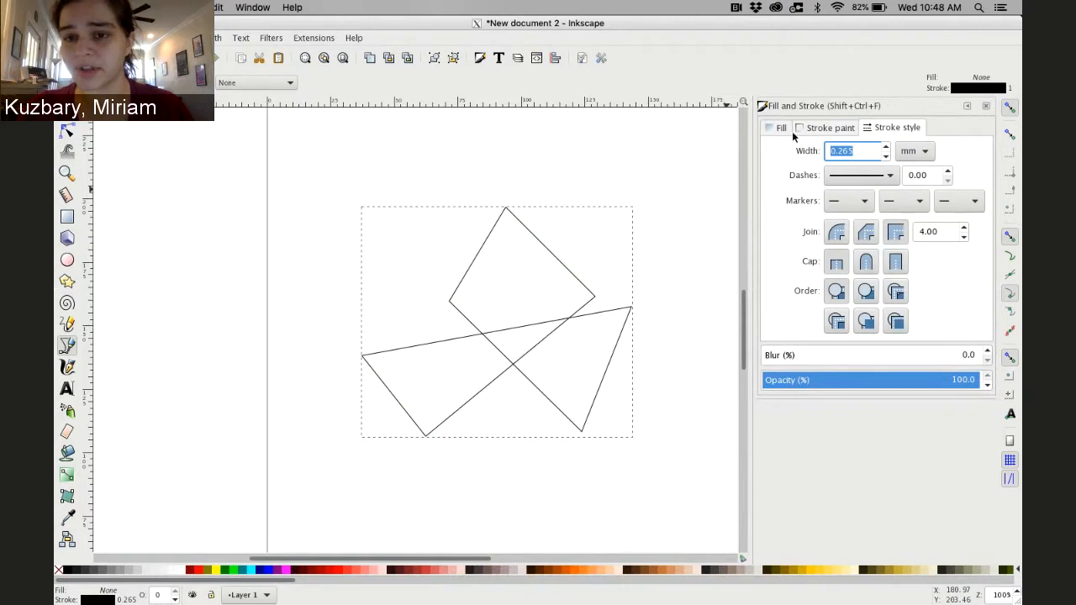
pyautogui.click(779, 129)
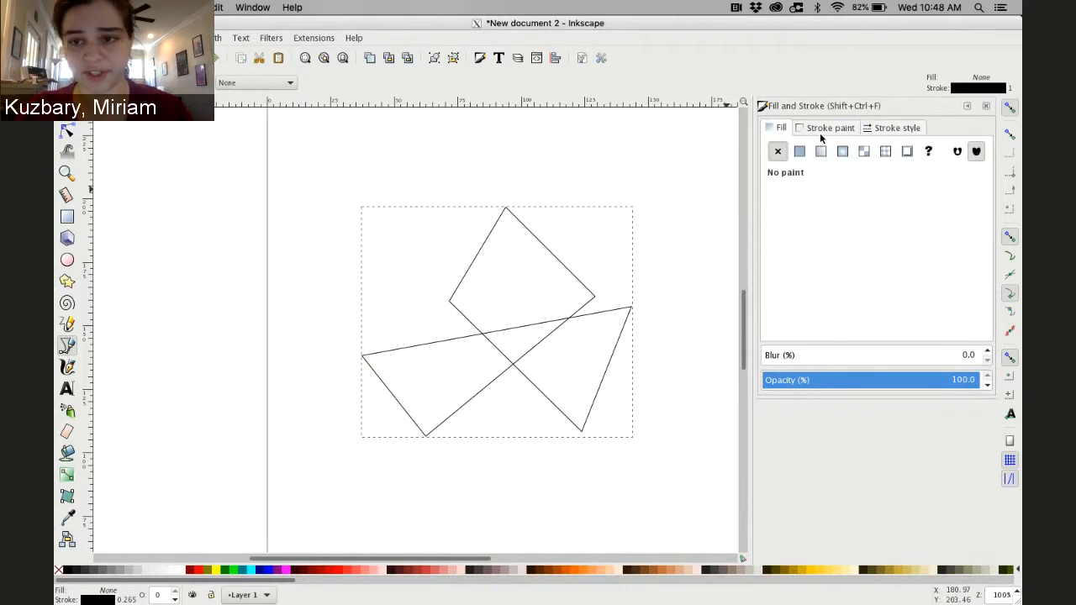
pyautogui.click(820, 133)
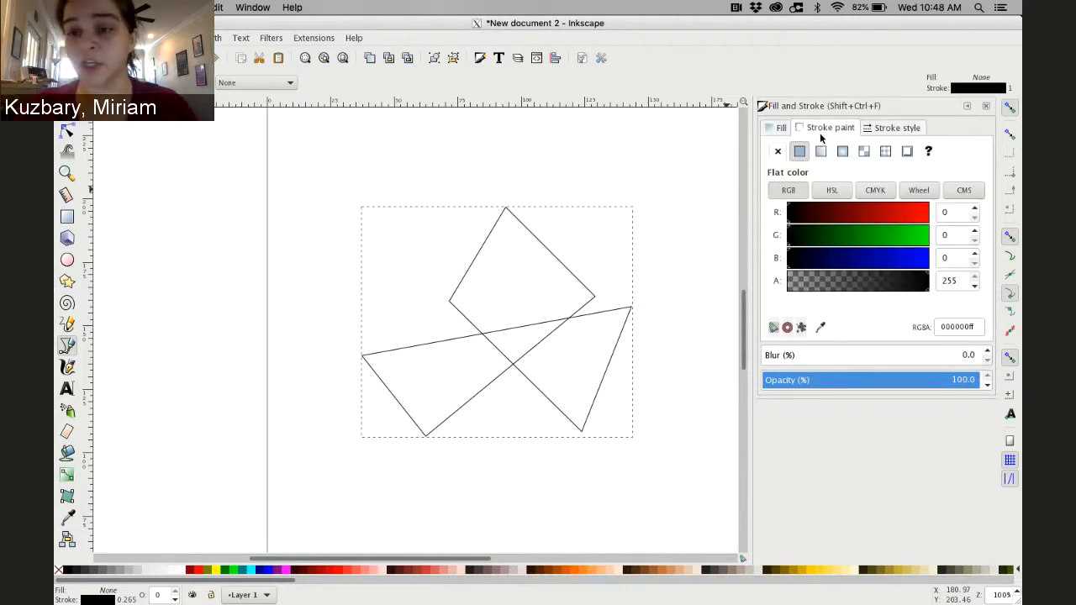
pyautogui.click(891, 130)
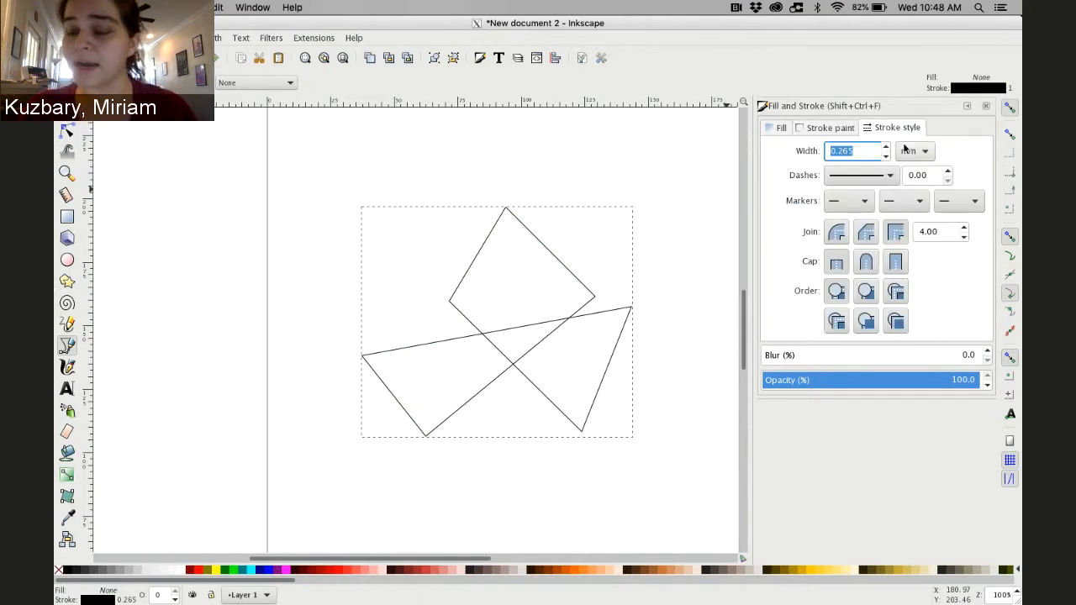
# Set the path's stroke width unit to px and the width to 5
pyautogui.click(909, 151)
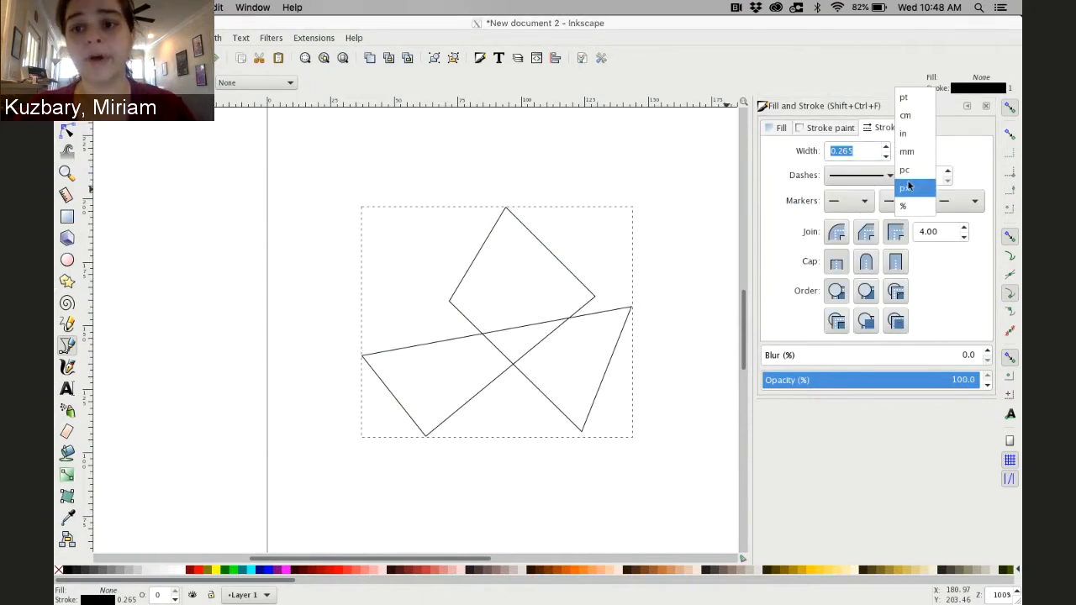
pyautogui.click(905, 187)
pyautogui.tripleClick(855, 151)
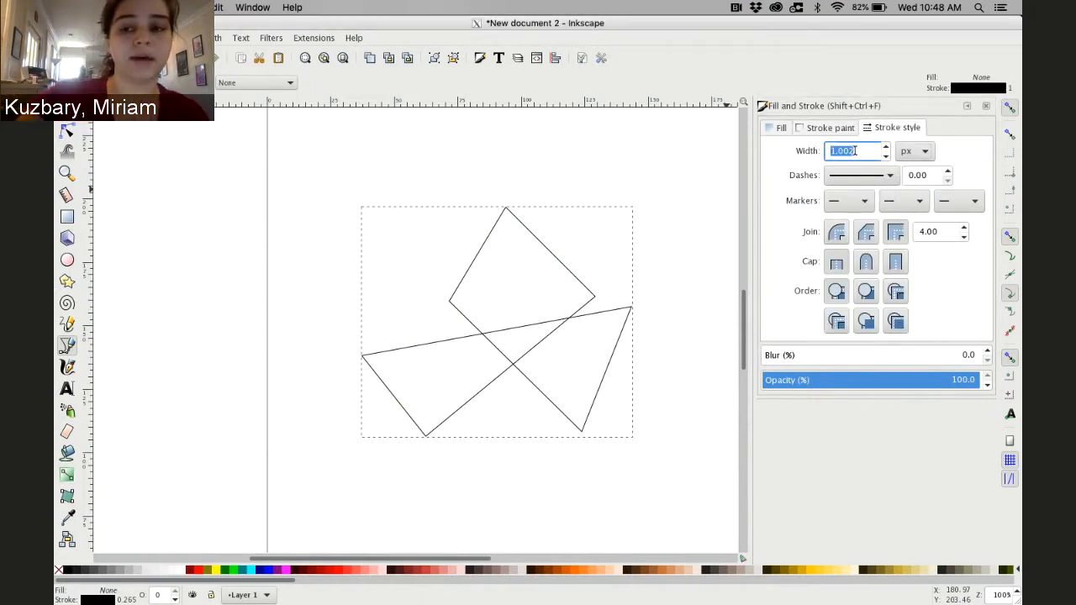
pyautogui.write('5')
pyautogui.press('Return')
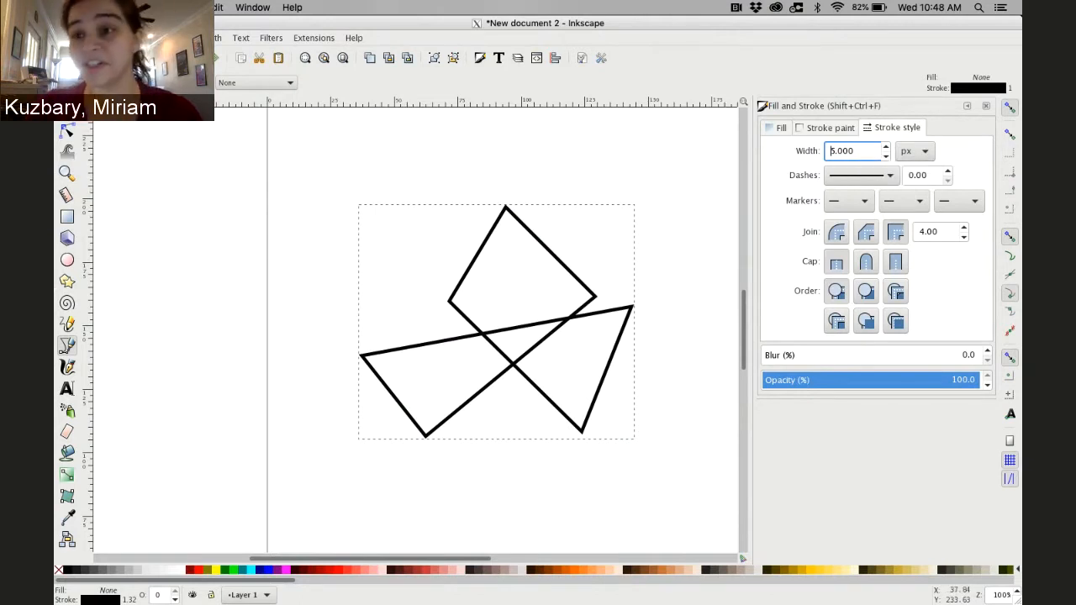
# Make the path's top node auto-smooth using the node editor
pyautogui.click(67, 130)
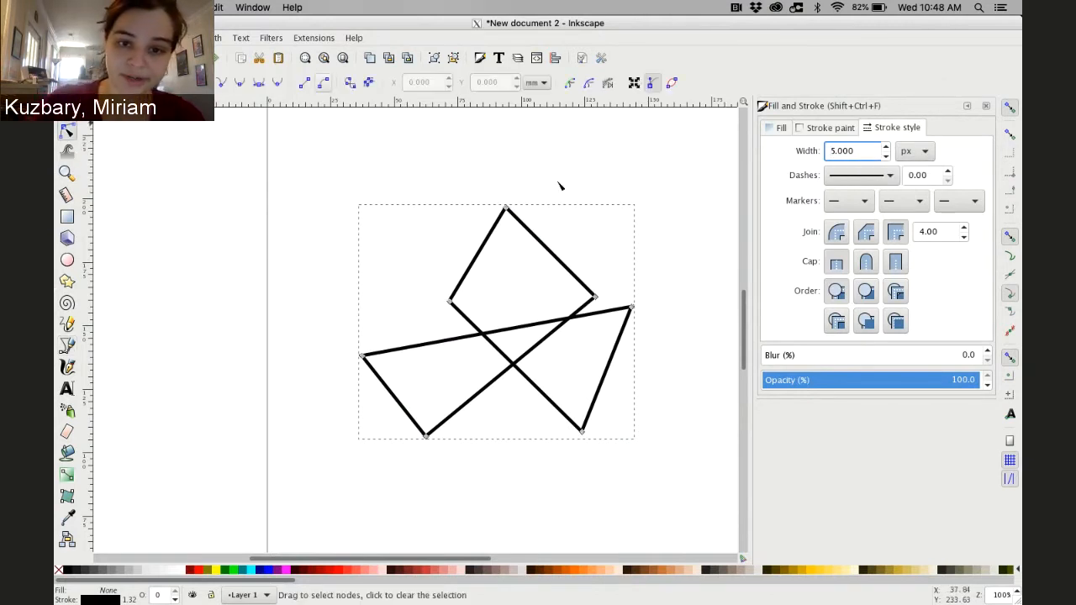
pyautogui.click(506, 209)
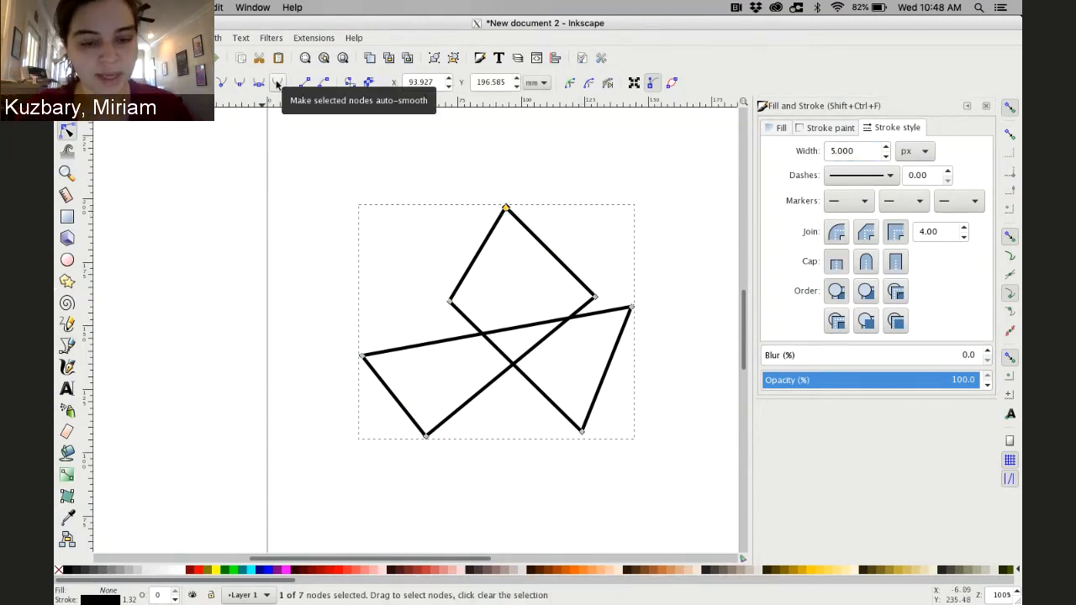
pyautogui.press('a')
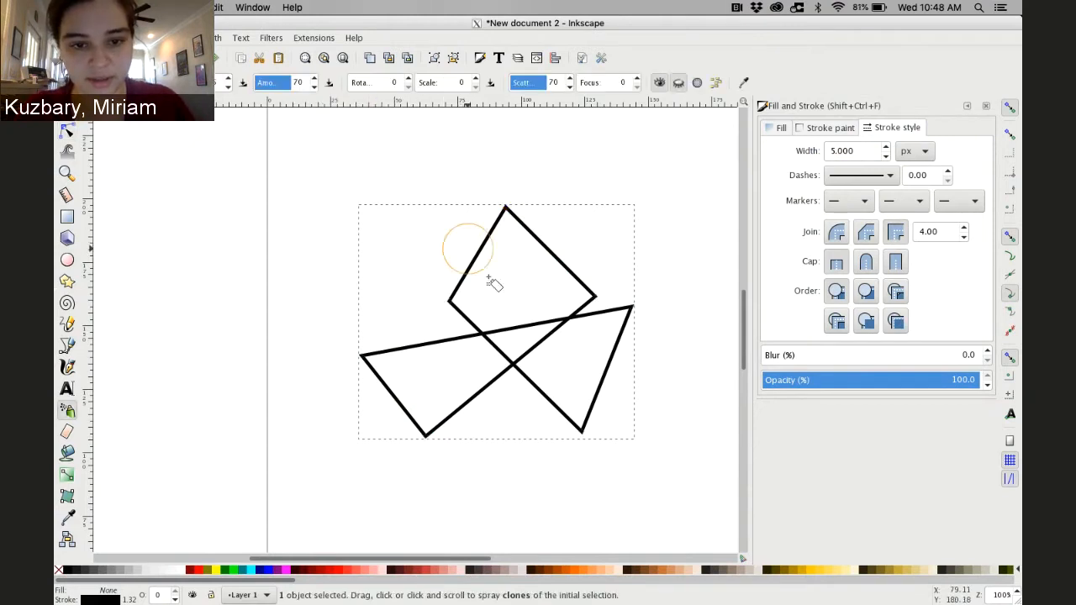
pyautogui.click(67, 132)
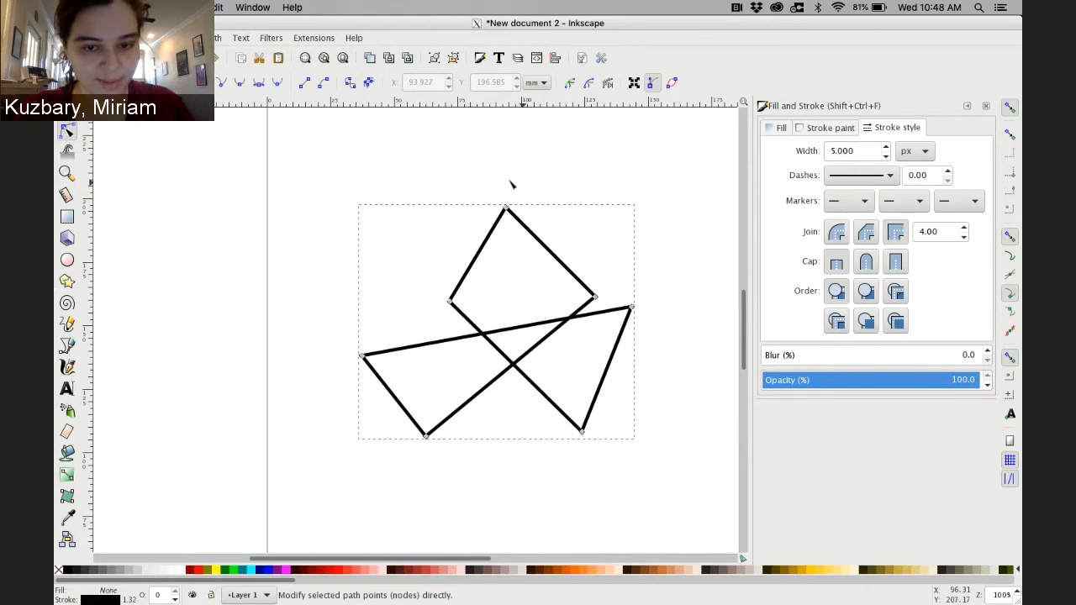
pyautogui.click(505, 209)
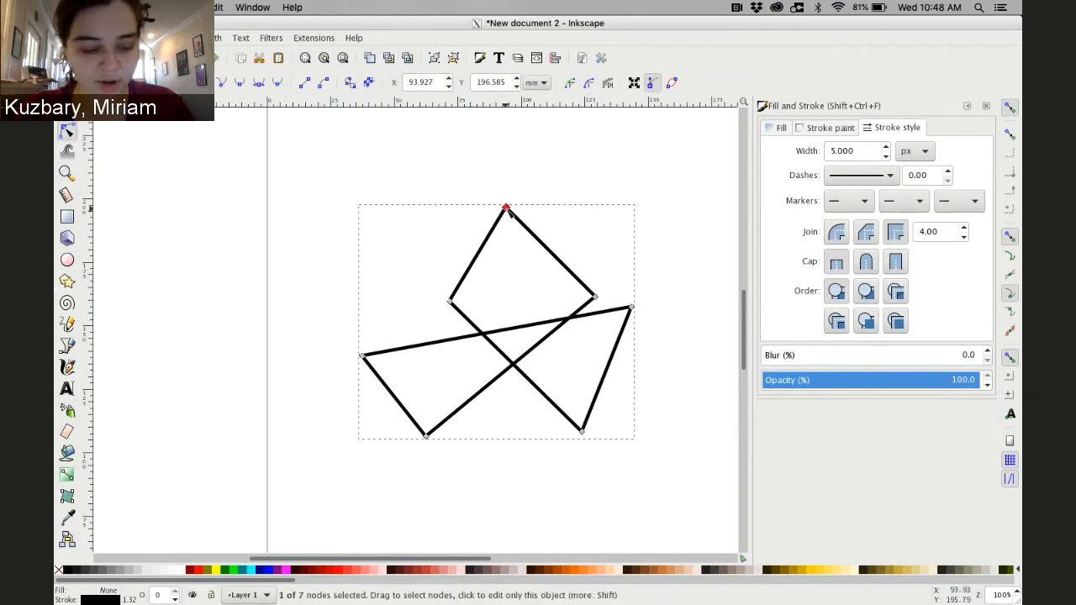
pyautogui.click(278, 82)
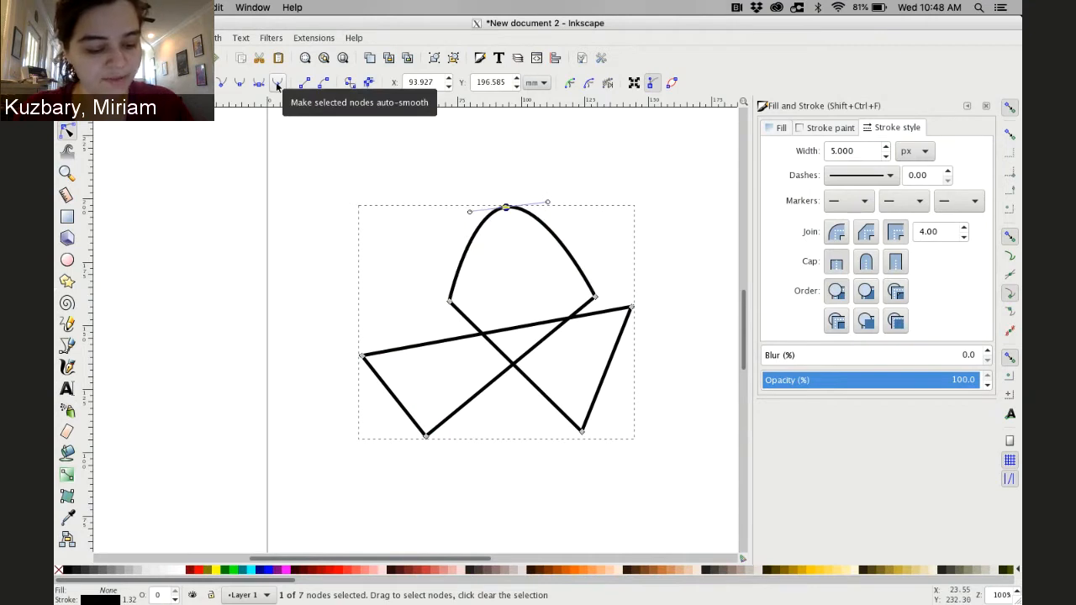
# Make all of the path's nodes auto-smooth and raise the top node slightly
pyautogui.hotkey('ctrl', 'a')
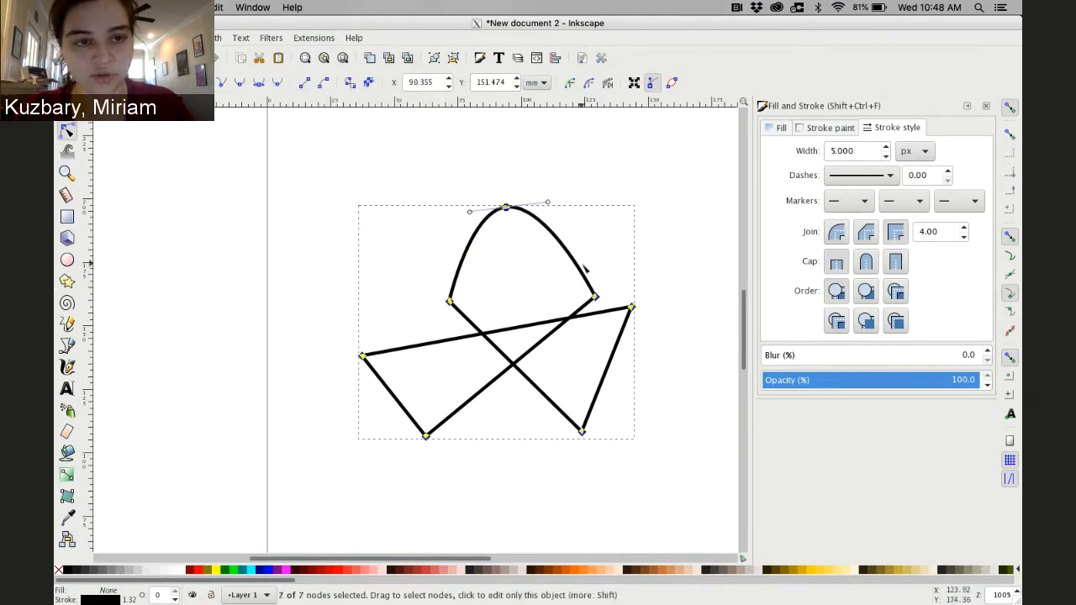
pyautogui.click(280, 81)
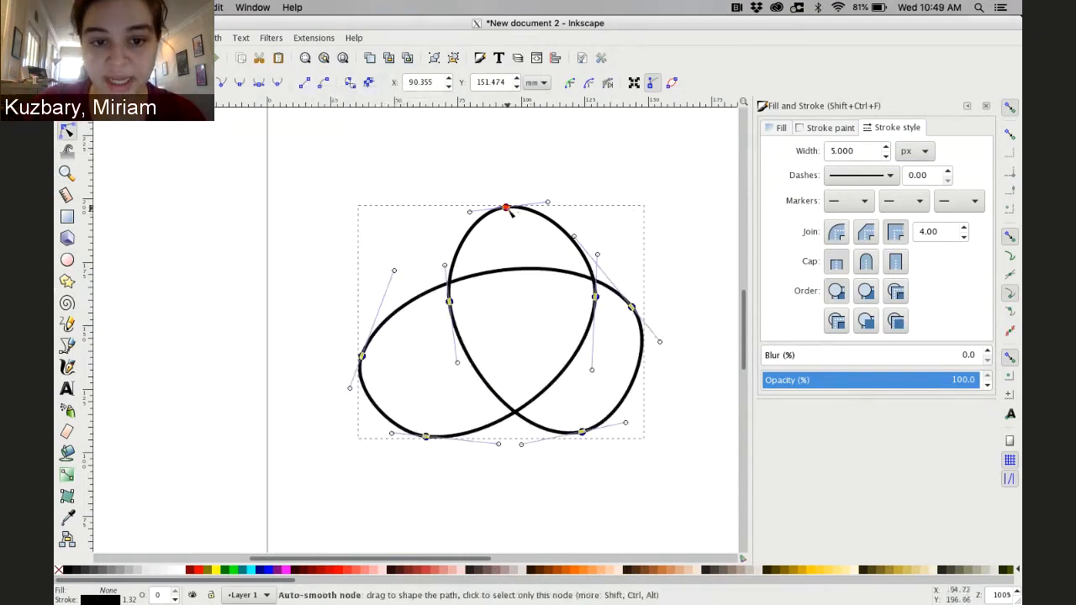
pyautogui.moveTo(507, 209); pyautogui.dragTo(504, 192)
pyautogui.click(490, 158)
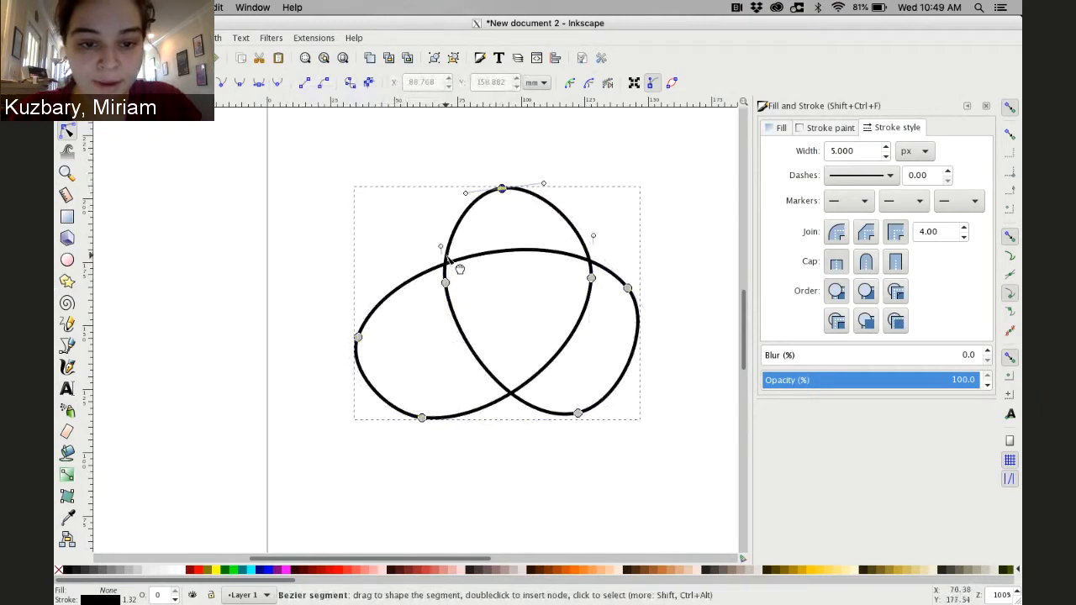
# Break the path at the upper-left crossing, leaving a gap so that strand appears to pass underneath
pyautogui.click(446, 256)
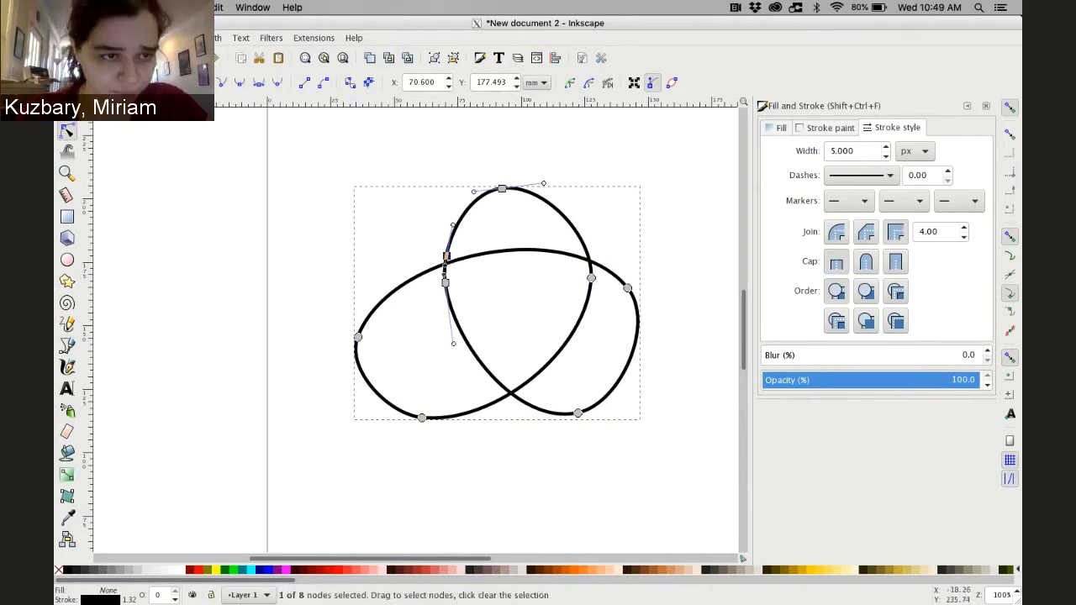
pyautogui.doubleClick(446, 259)
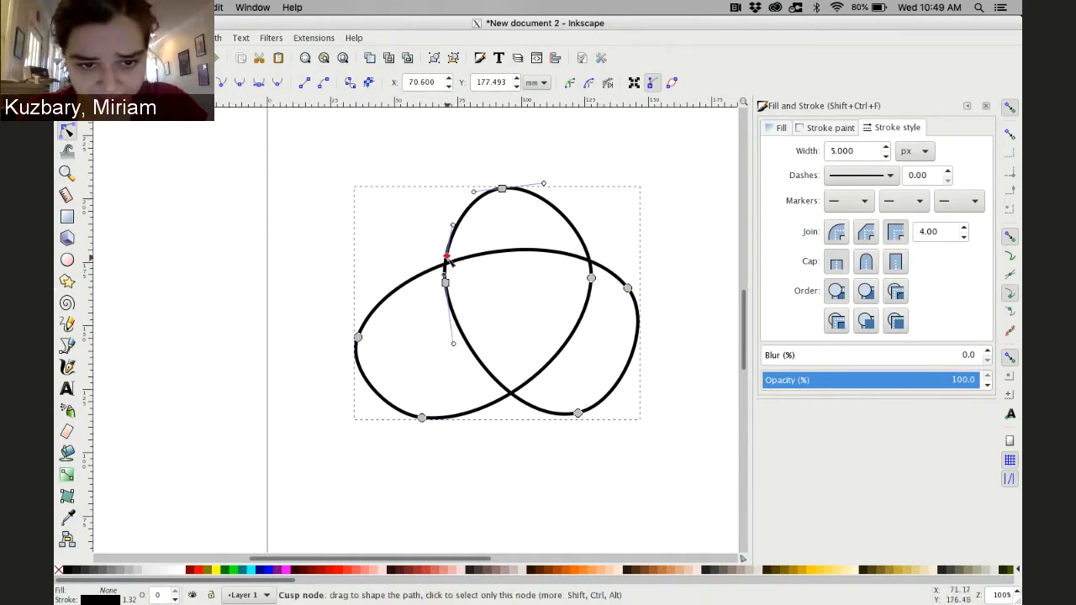
pyautogui.moveTo(446, 257); pyautogui.dragTo(425, 289)
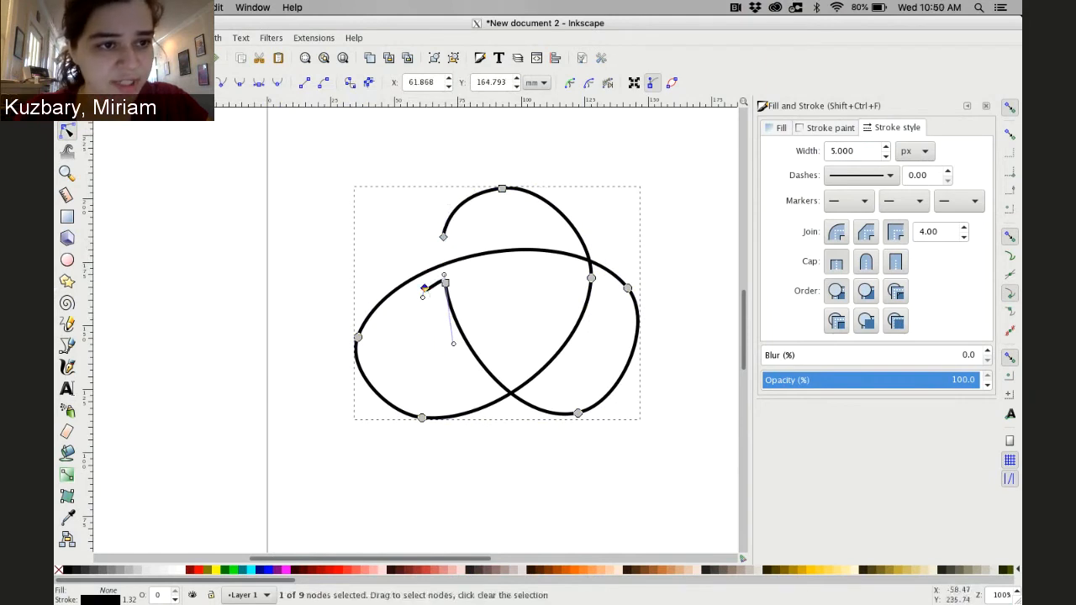
pyautogui.moveTo(443, 237); pyautogui.dragTo(442, 253)
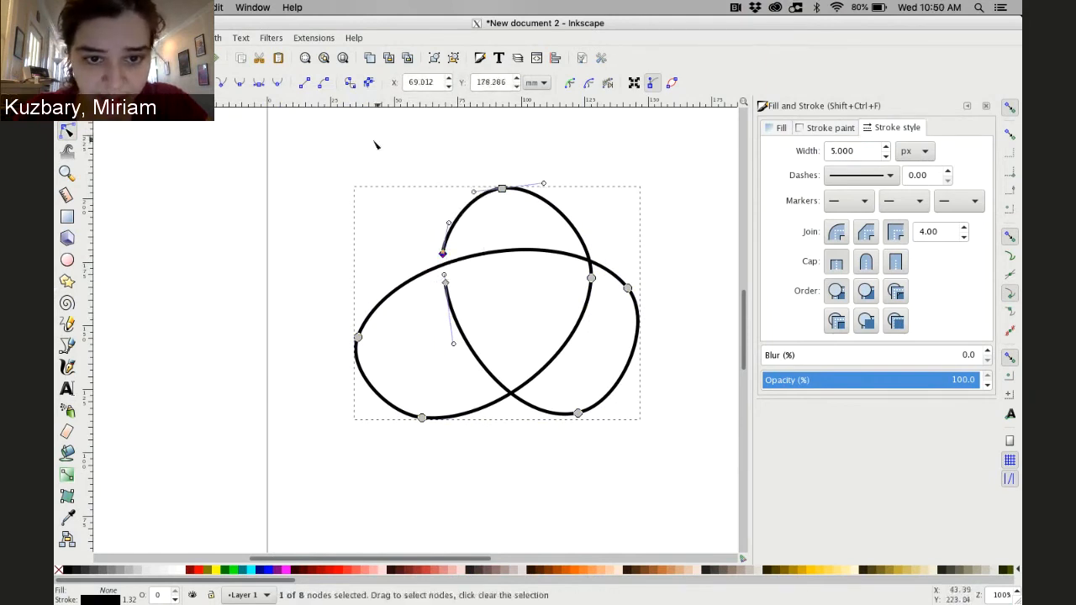
pyautogui.click(347, 162)
pyautogui.click(324, 203)
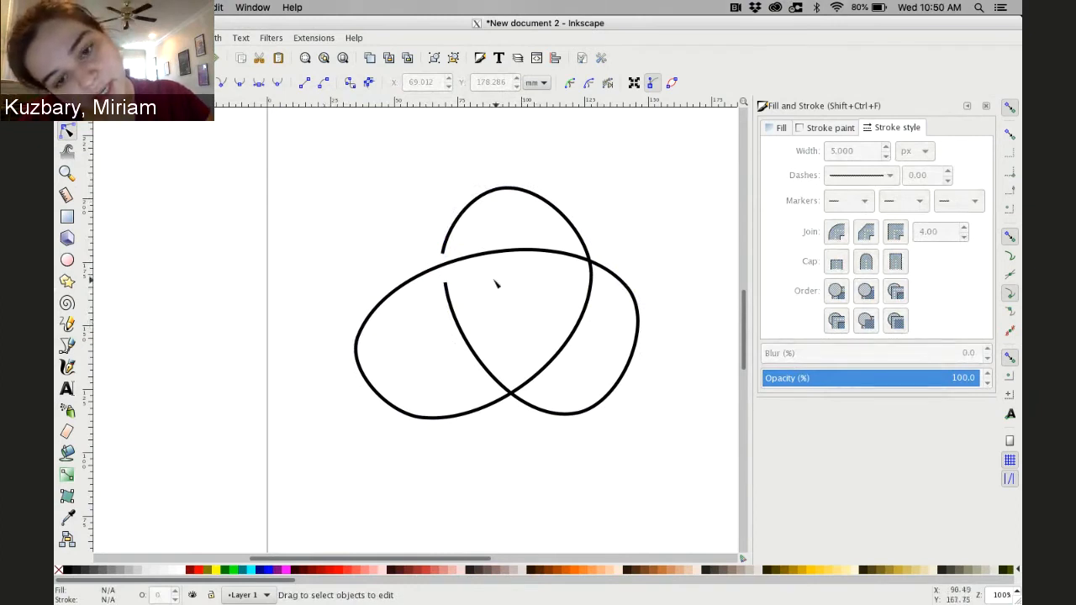
# Break the path at the bottom crossing to open a second under-crossing gap
pyautogui.click(501, 405)
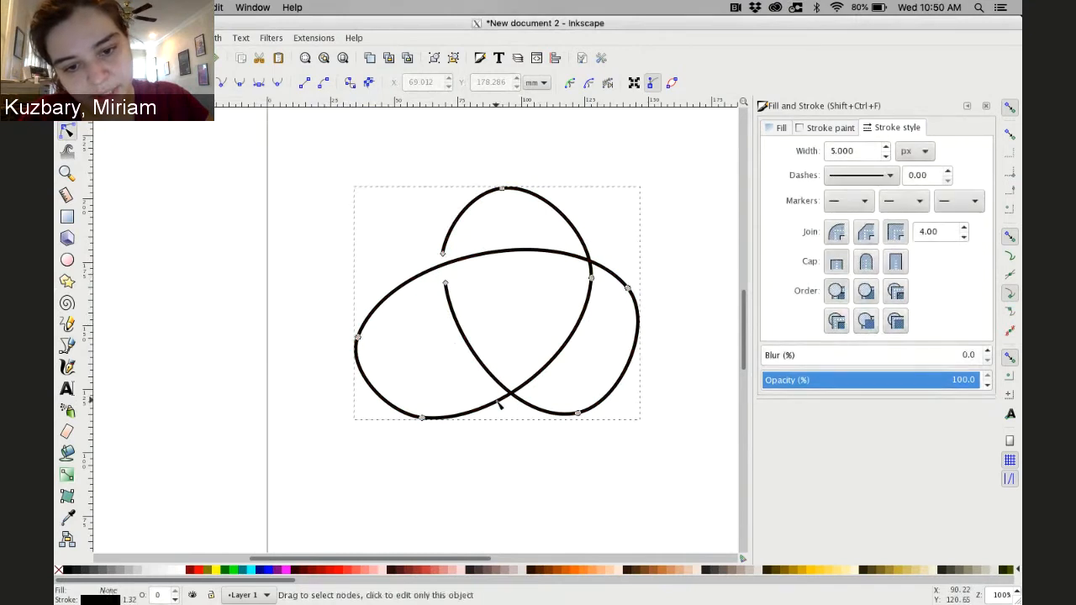
pyautogui.click(496, 401)
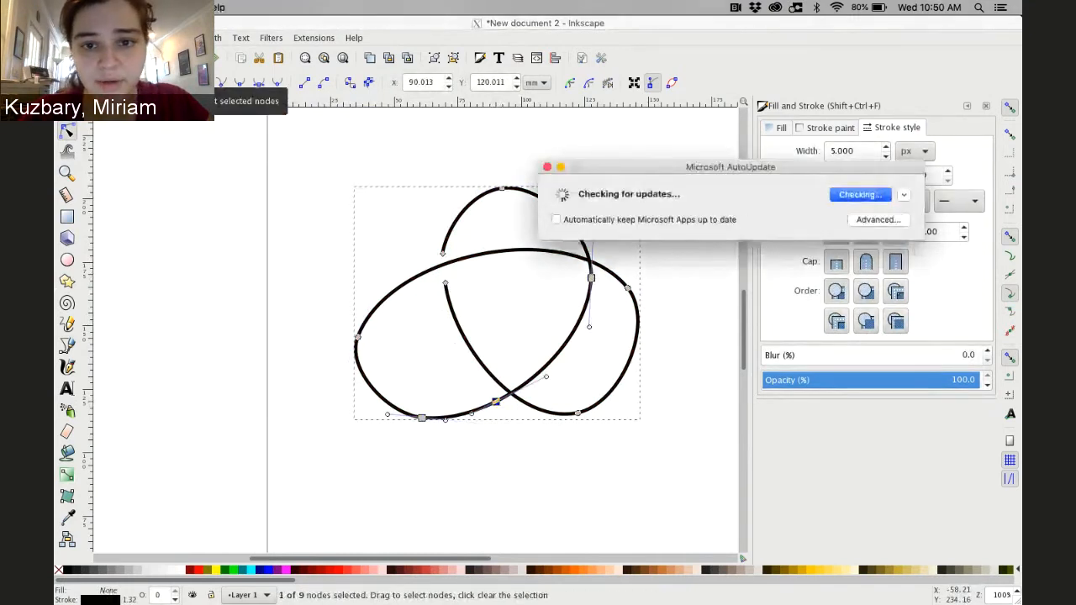
pyautogui.click(546, 166)
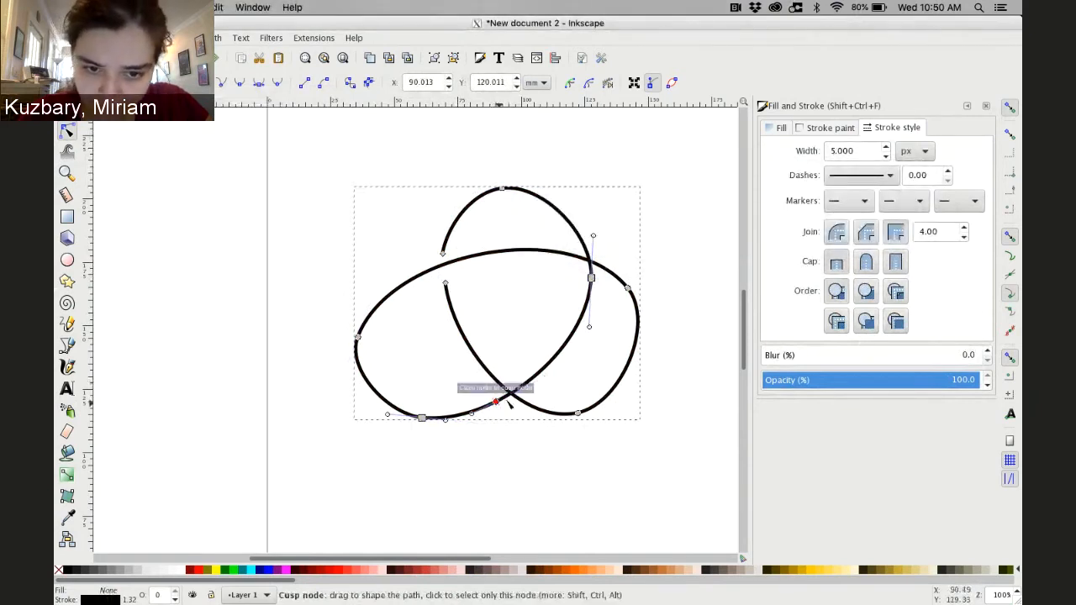
pyautogui.moveTo(496, 402)
pyautogui.mouseDown()
pyautogui.moveTo(480, 405)
pyautogui.moveTo(522, 385)
pyautogui.moveTo(500, 404)
pyautogui.mouseUp()
pyautogui.click(591, 278)
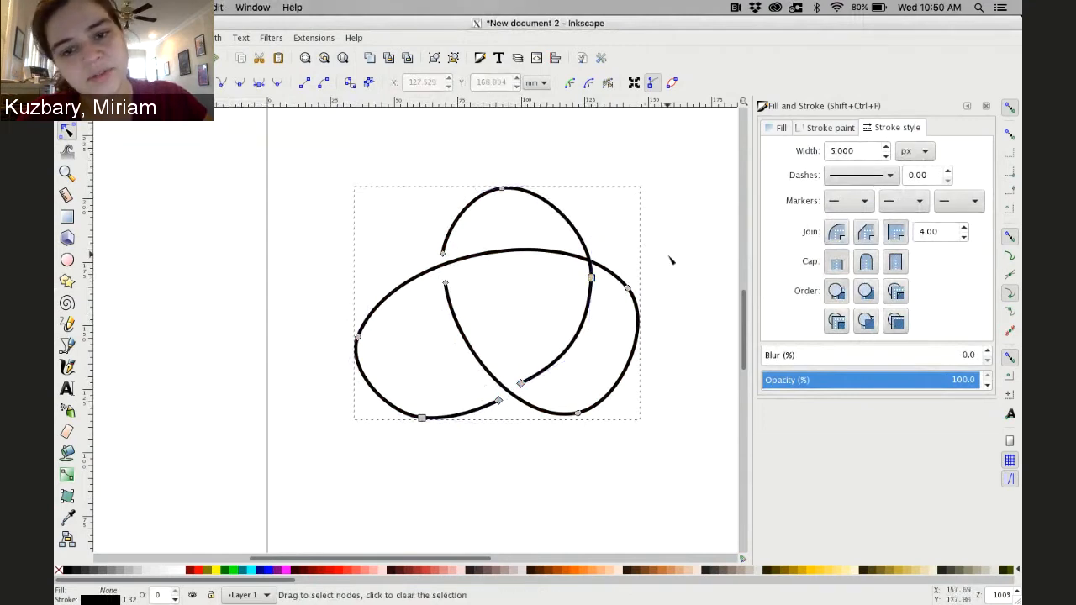
# Break the path at the right crossing to open a third gap and auto-smooth the adjacent right node
pyautogui.click(573, 256)
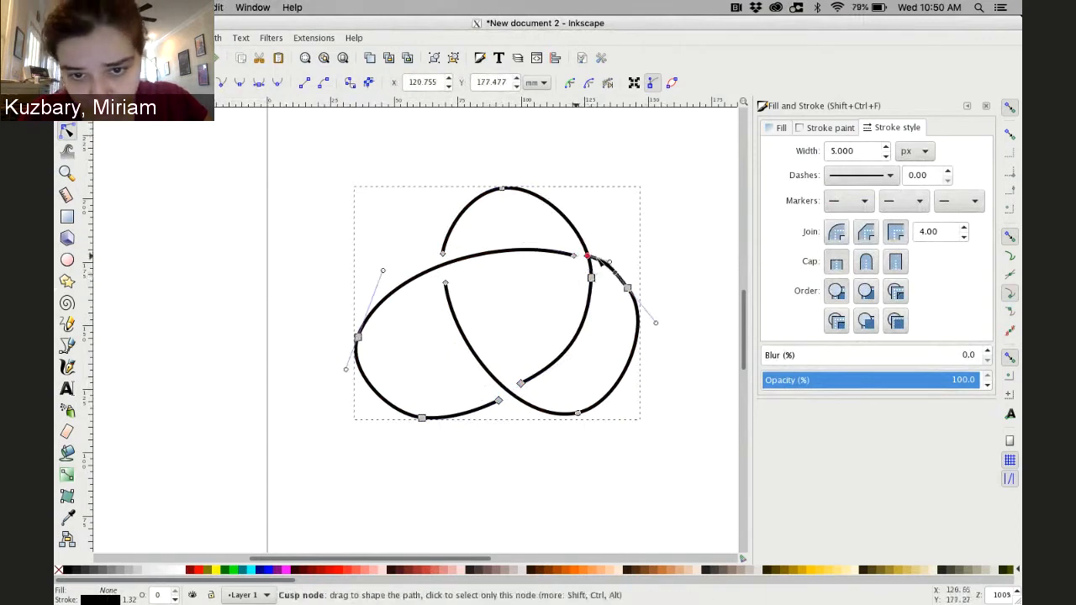
pyautogui.moveTo(587, 255); pyautogui.dragTo(655, 313)
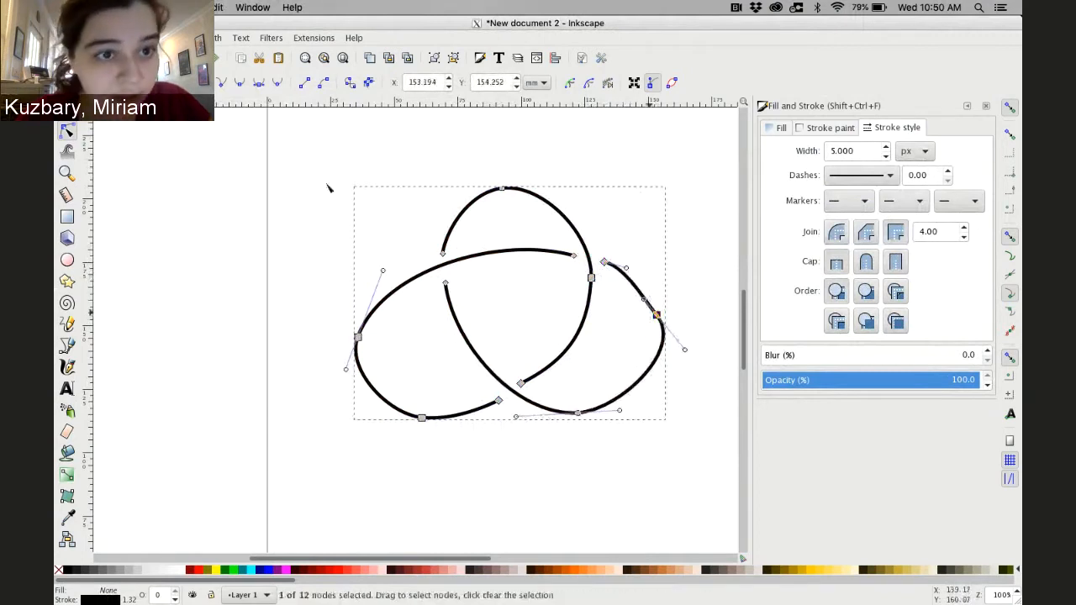
pyautogui.click(279, 83)
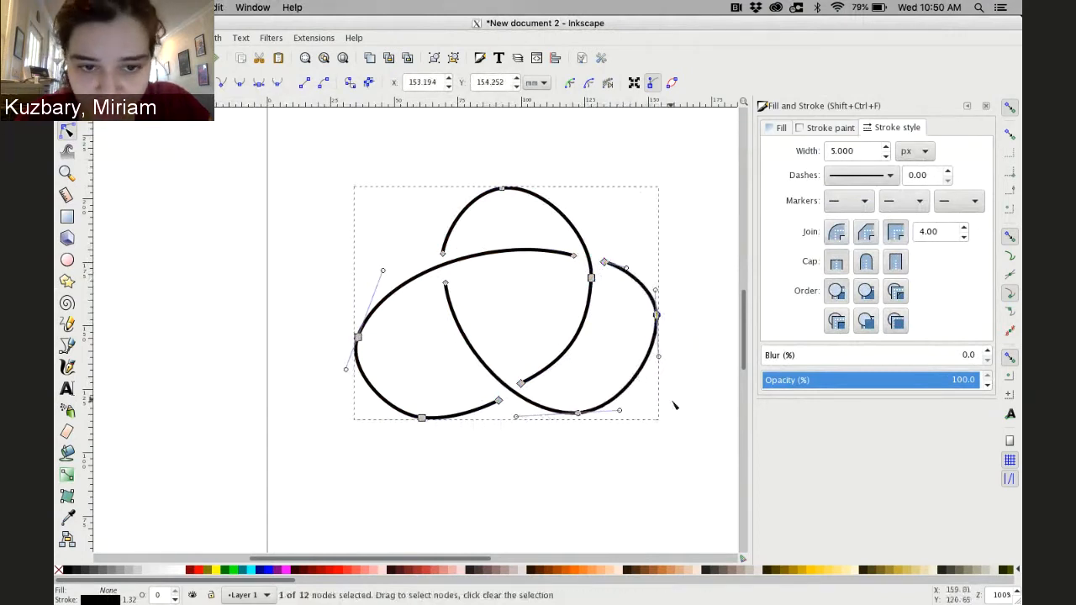
pyautogui.click(307, 201)
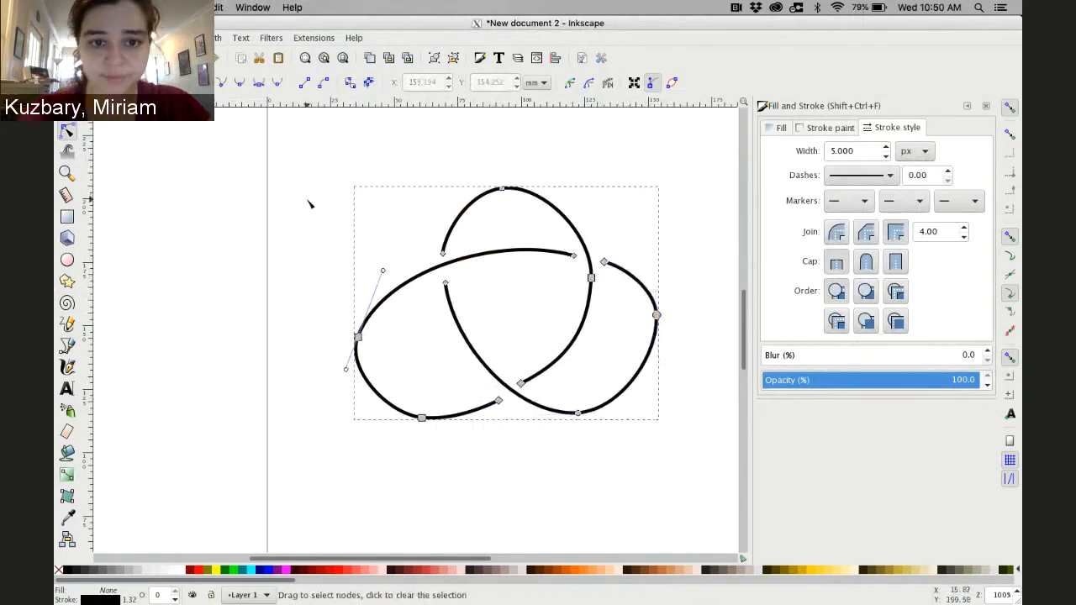
pyautogui.click(340, 202)
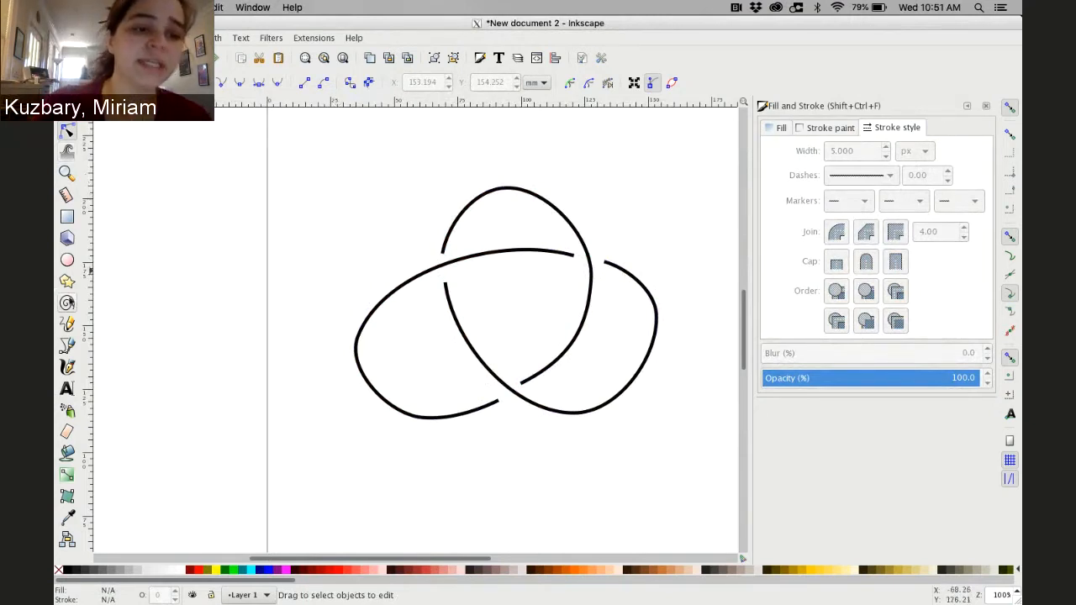
# Draw a small triangle with the Star tool on the top loop as a direction arrowhead
pyautogui.click(67, 281)
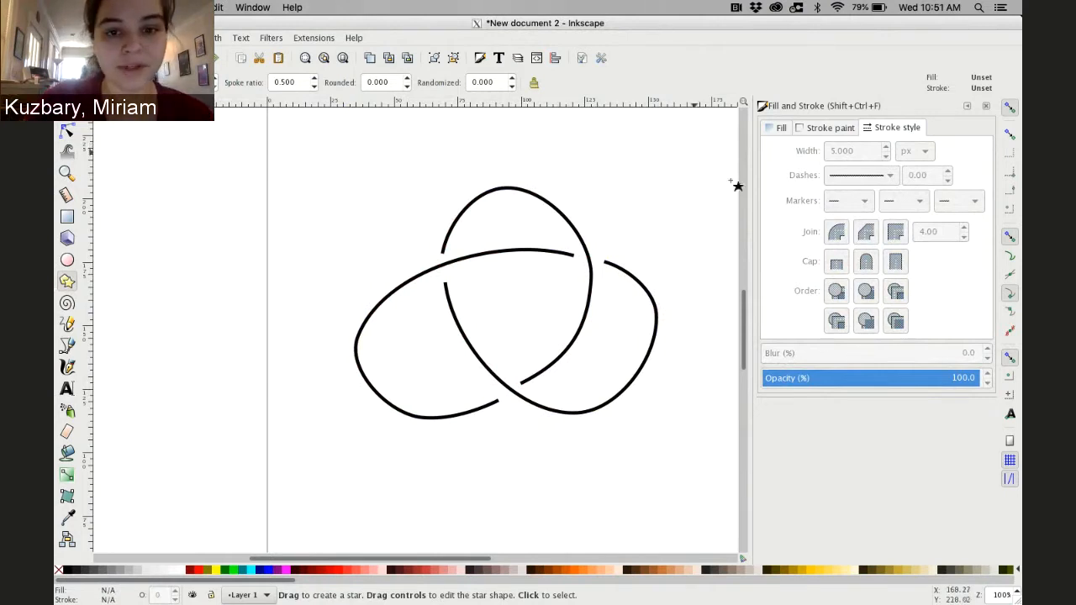
pyautogui.moveTo(489, 201); pyautogui.dragTo(498, 206)
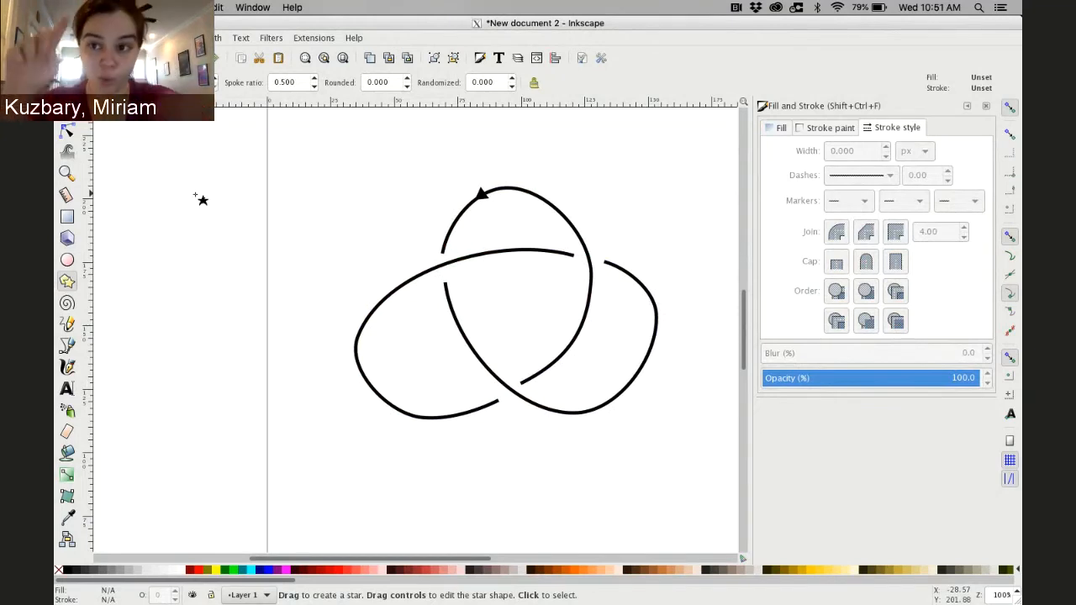
pyautogui.click(67, 261)
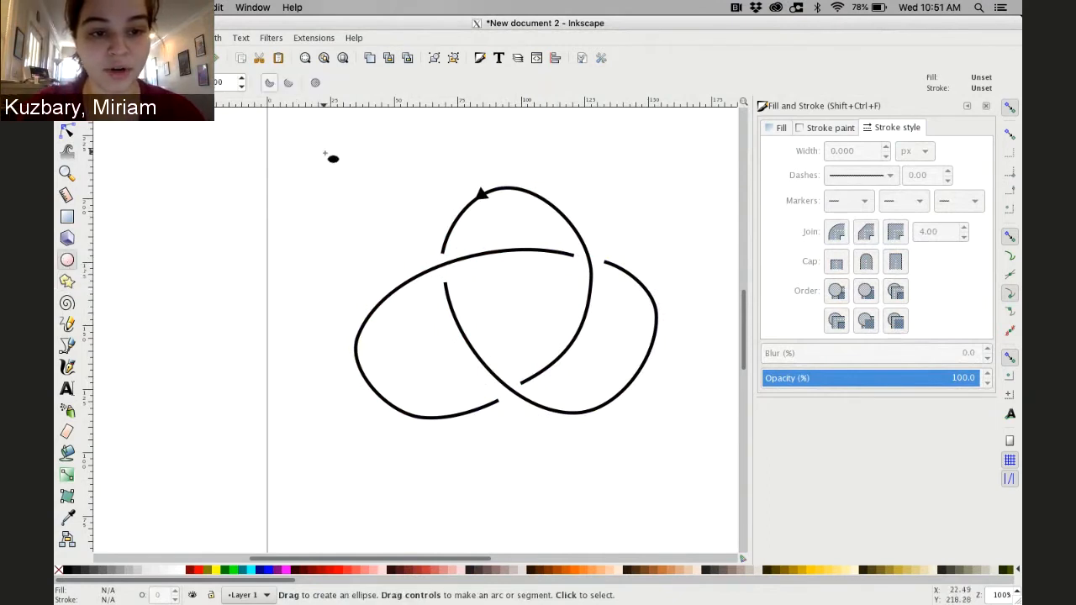
pyautogui.moveTo(324, 154)
pyautogui.mouseDown()
pyautogui.moveTo(341, 170)
pyautogui.moveTo(357, 166)
pyautogui.moveTo(335, 168)
pyautogui.moveTo(372, 190)
pyautogui.moveTo(441, 196)
pyautogui.moveTo(324, 157)
pyautogui.mouseUp()
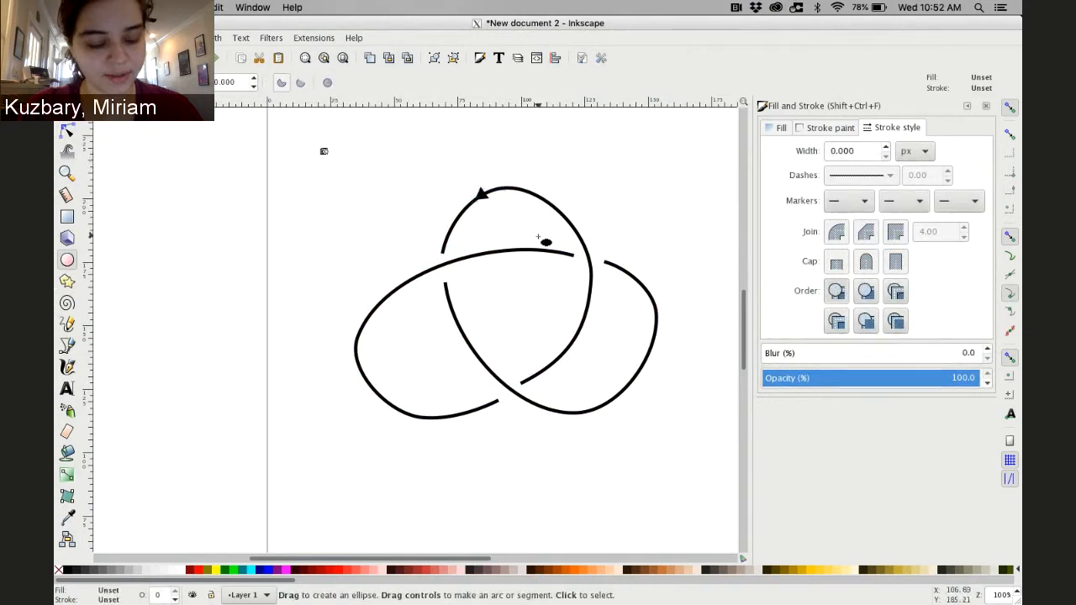
pyautogui.hotkey('ctrl', 'z')
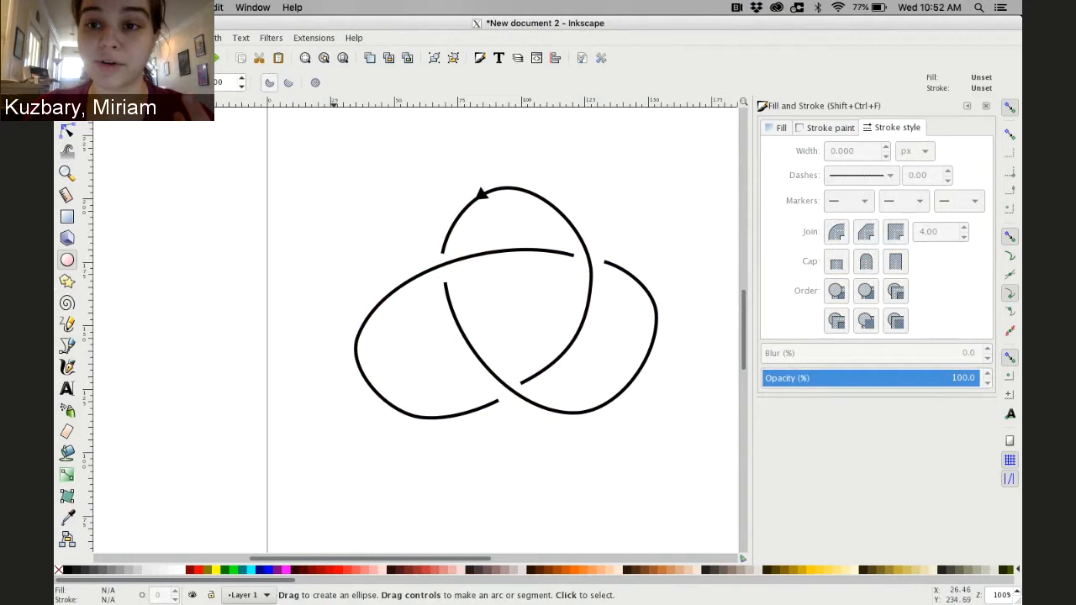
# Add a new layer named surface positioned below the current layer
pyautogui.click(145, 38)
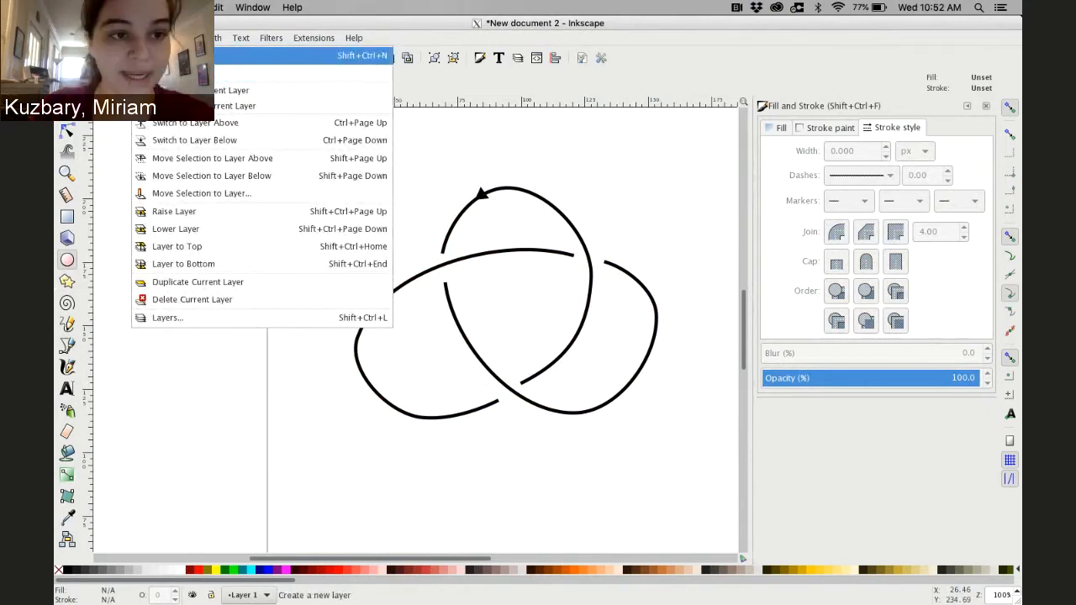
pyautogui.click(185, 55)
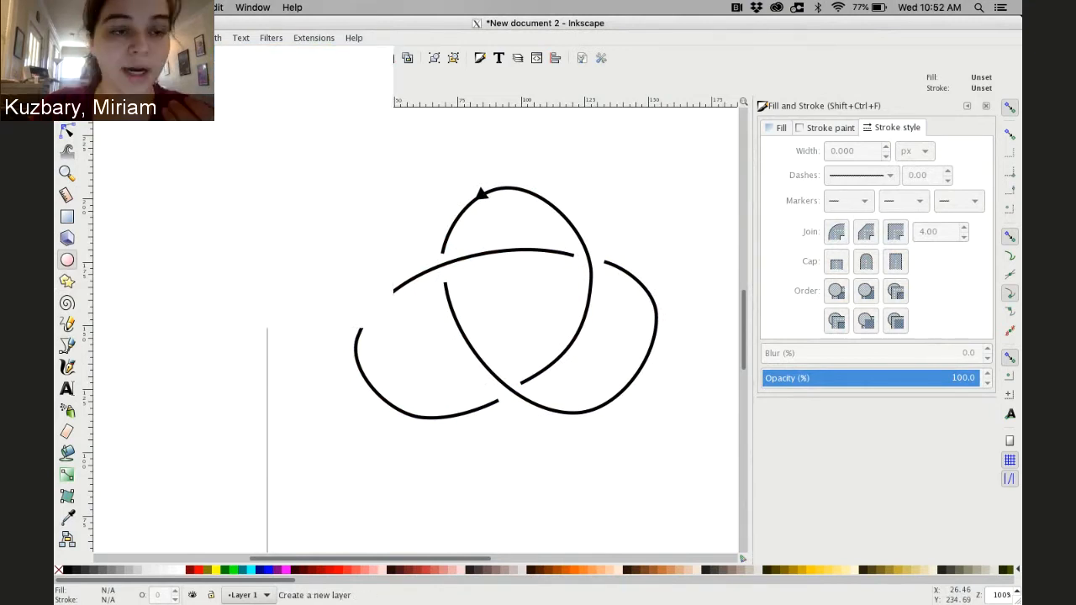
pyautogui.click(532, 328)
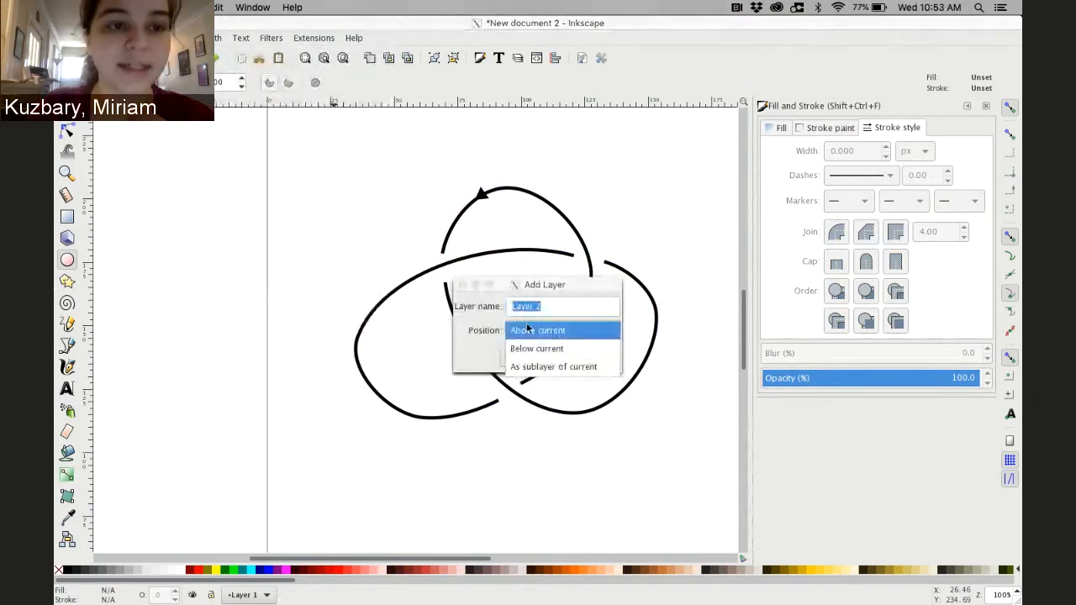
pyautogui.click(533, 346)
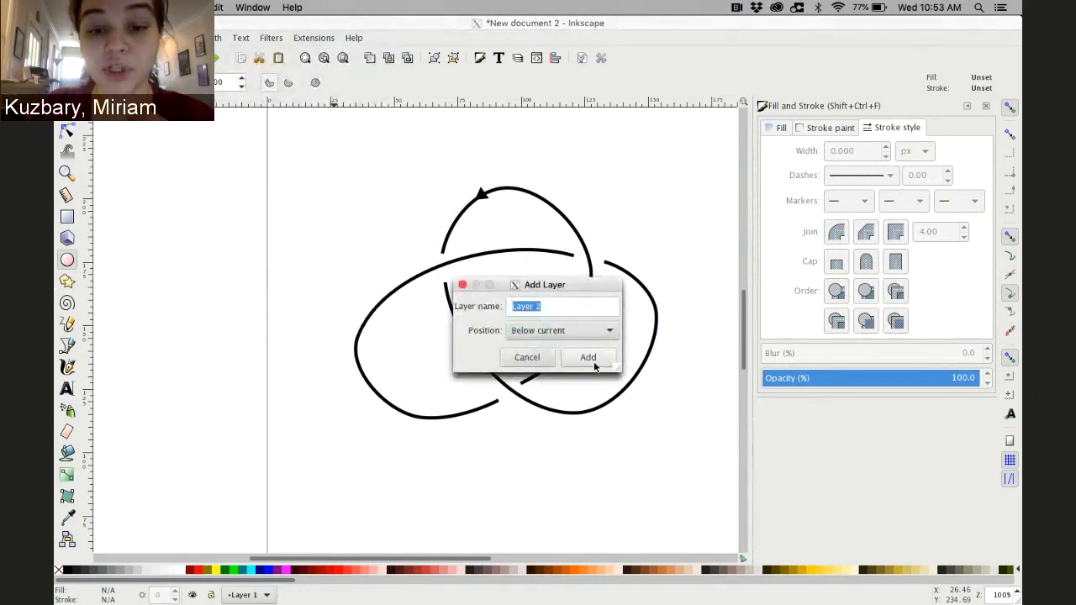
pyautogui.tripleClick(547, 309)
pyautogui.write('surf')
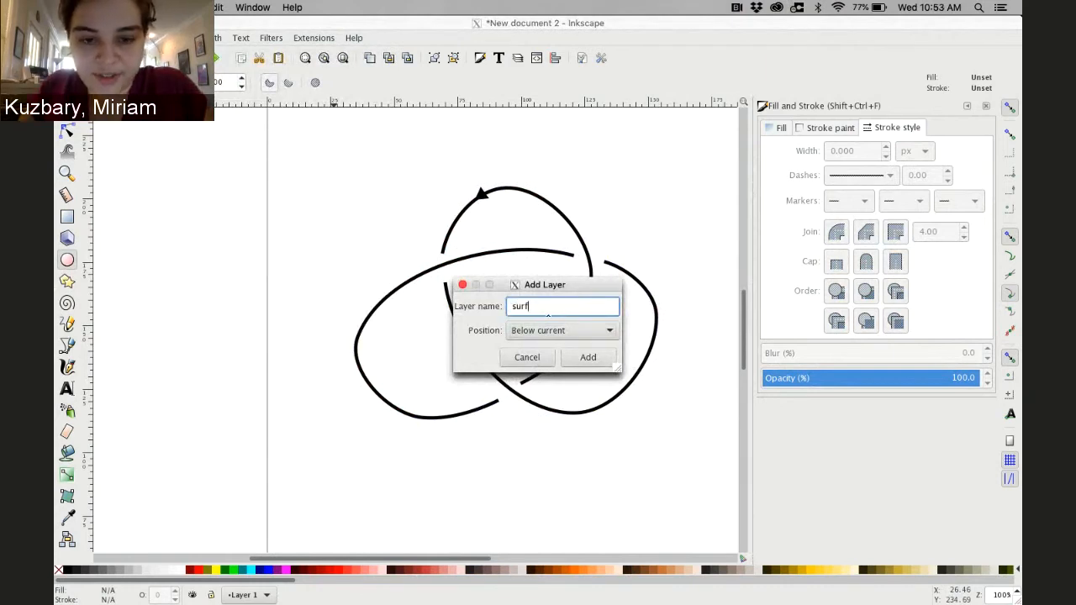
pyautogui.write('ace')
pyautogui.press('Return')
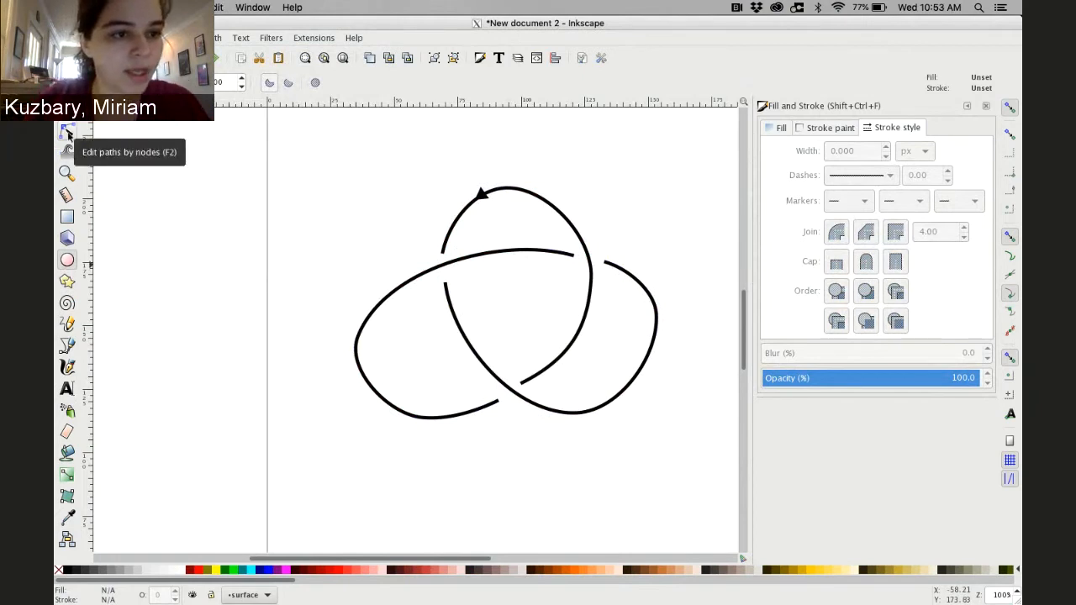
pyautogui.press('b')
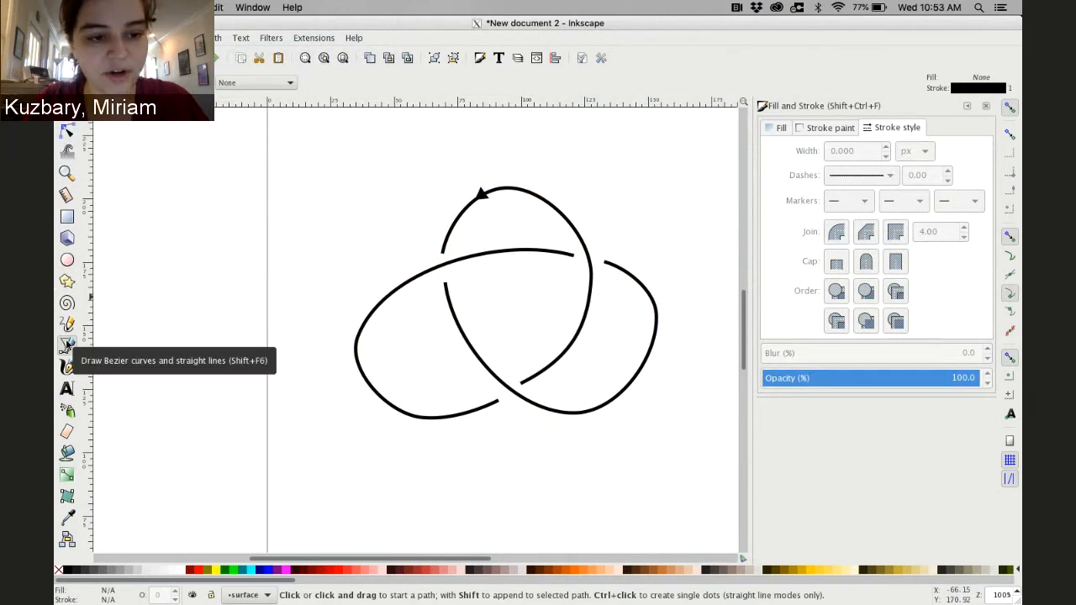
pyautogui.click(447, 266)
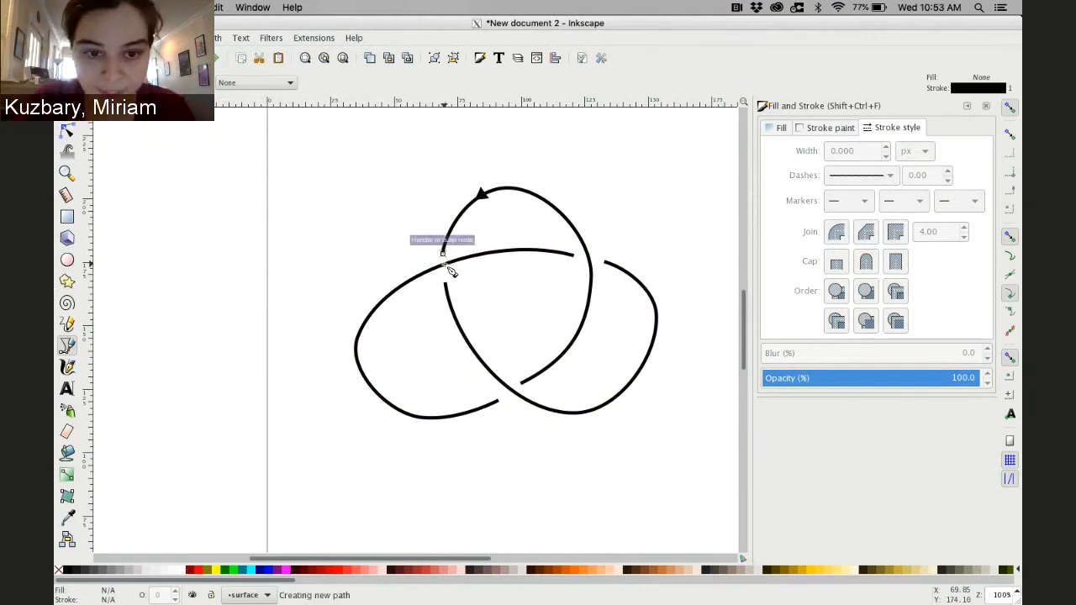
pyautogui.press('Return')
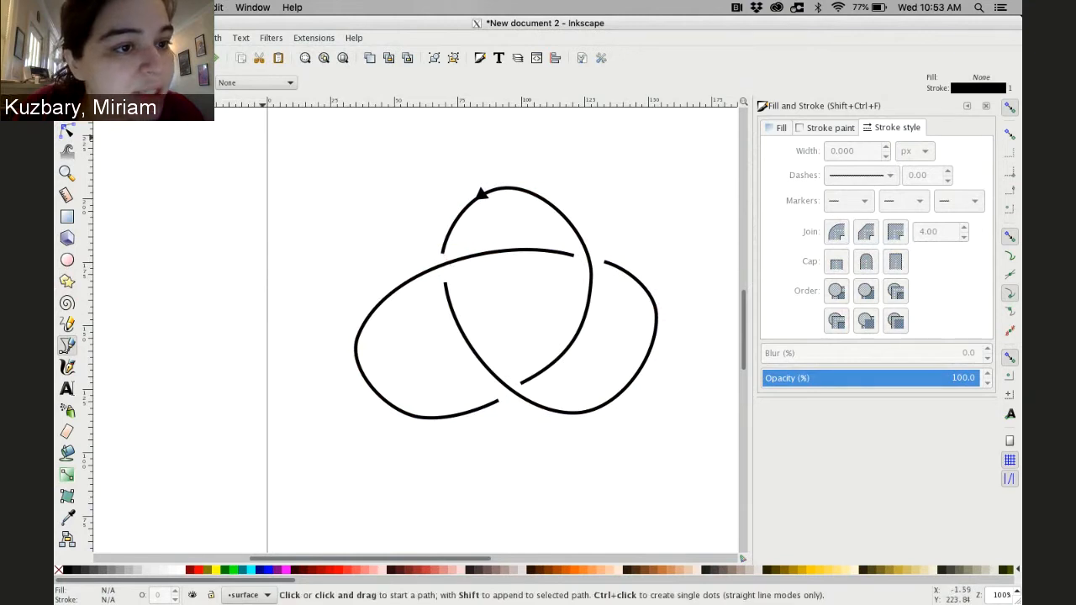
# In Document Properties, set object, grid and guide snap distances to 1, snapping to grids only when closer
pyautogui.click(68, 37)
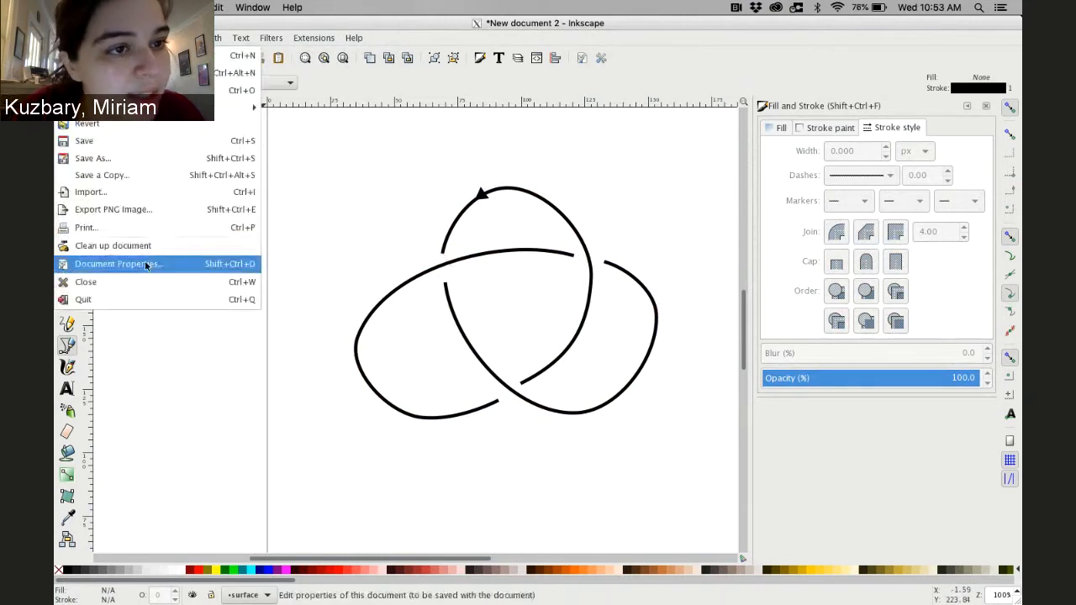
pyautogui.moveTo(187, 38)
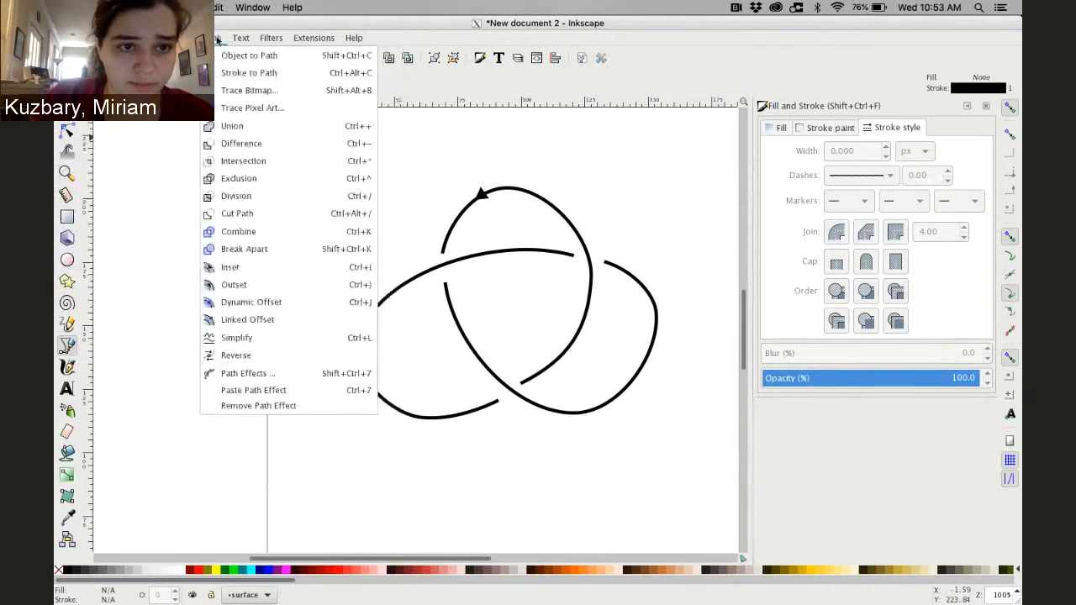
pyautogui.moveTo(250, 39)
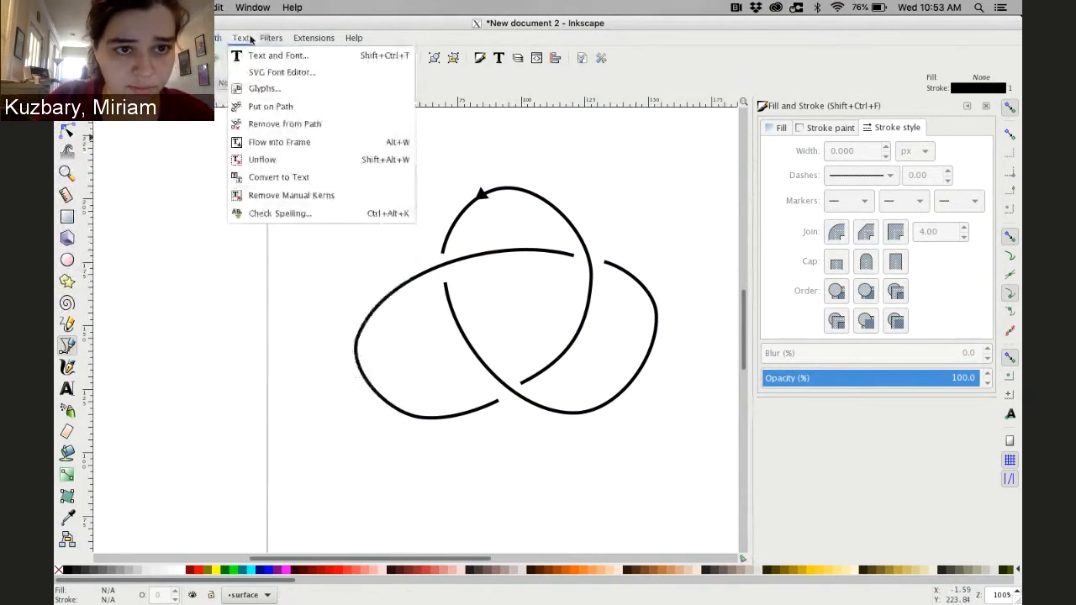
pyautogui.moveTo(316, 39)
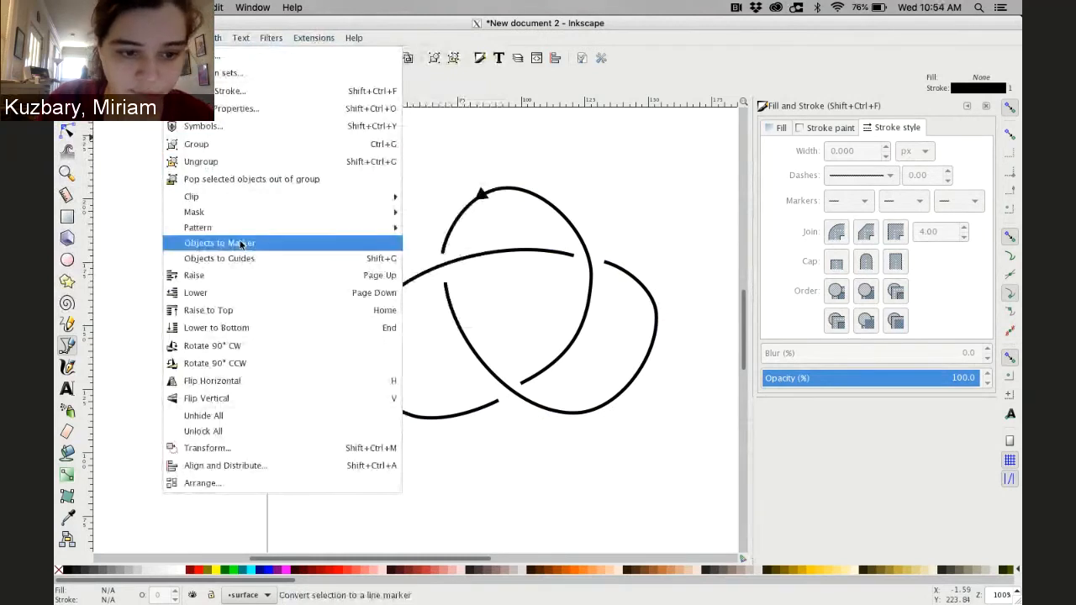
pyautogui.moveTo(145, 37)
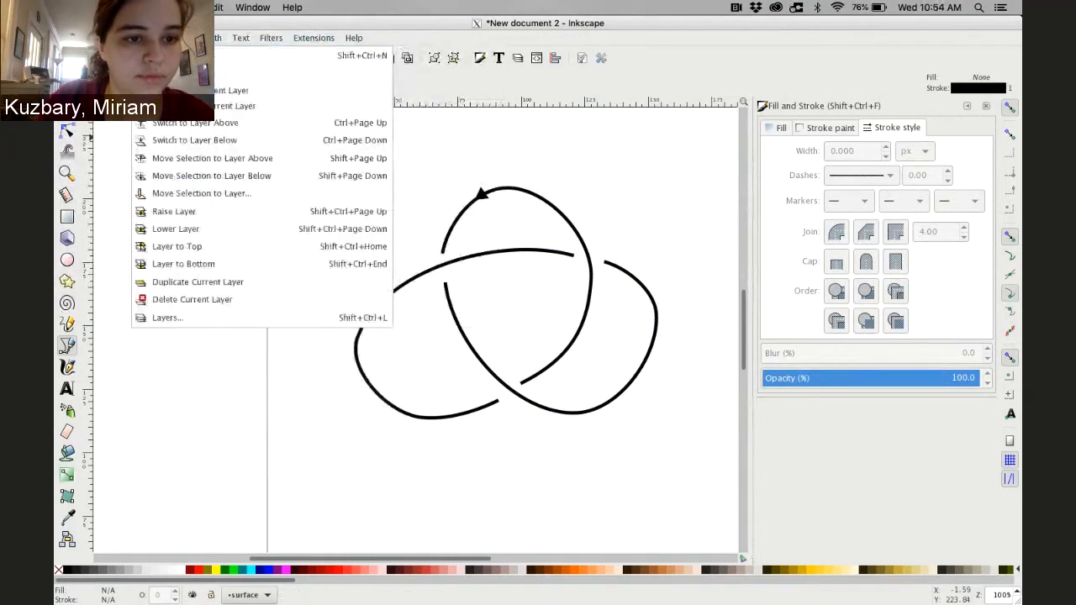
pyautogui.moveTo(66, 38)
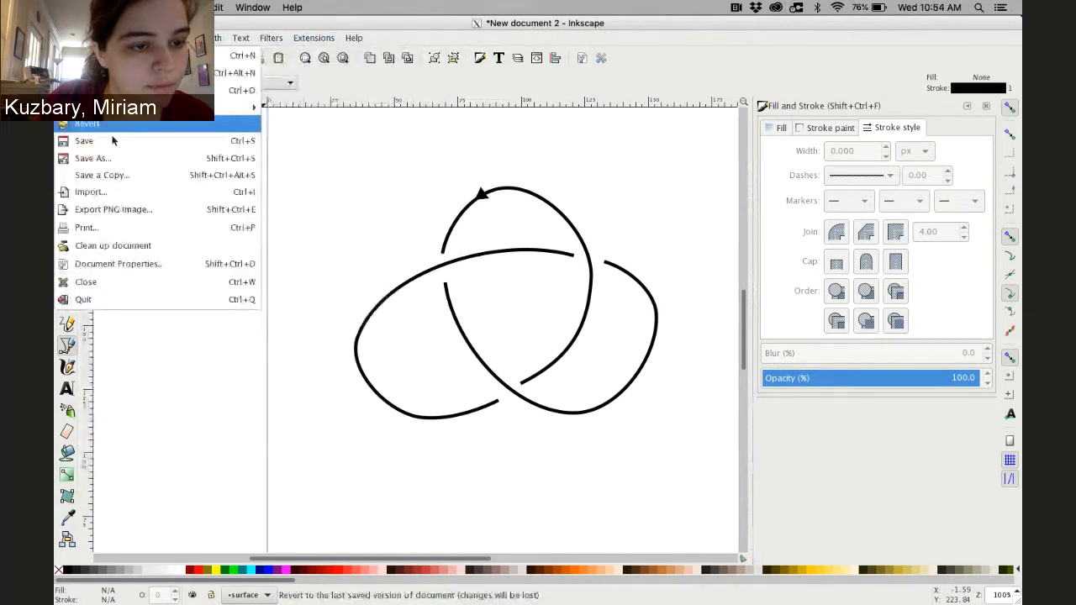
pyautogui.click(168, 264)
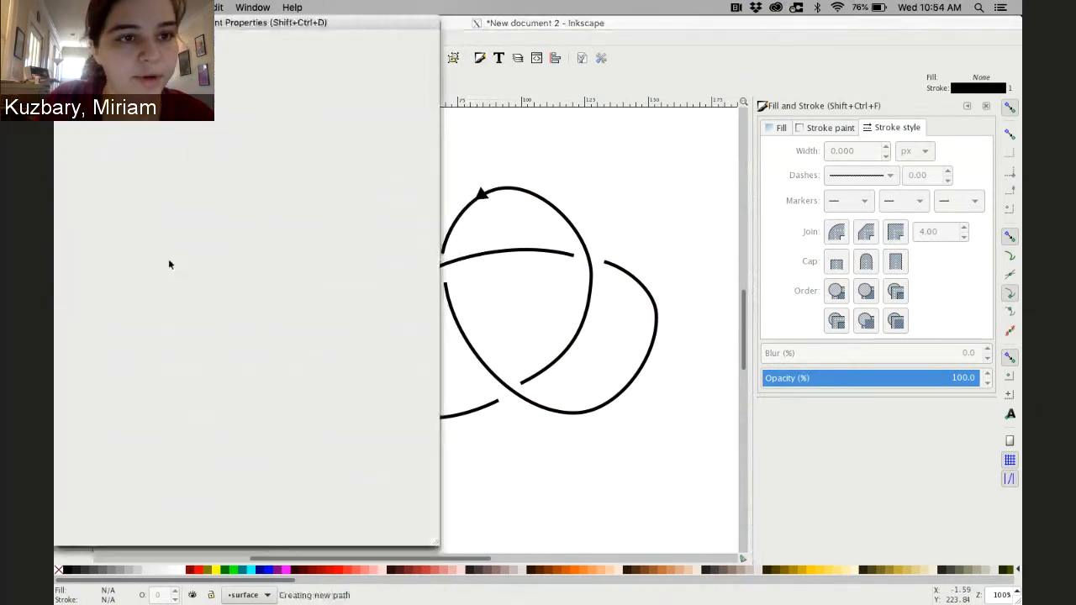
pyautogui.click(168, 62)
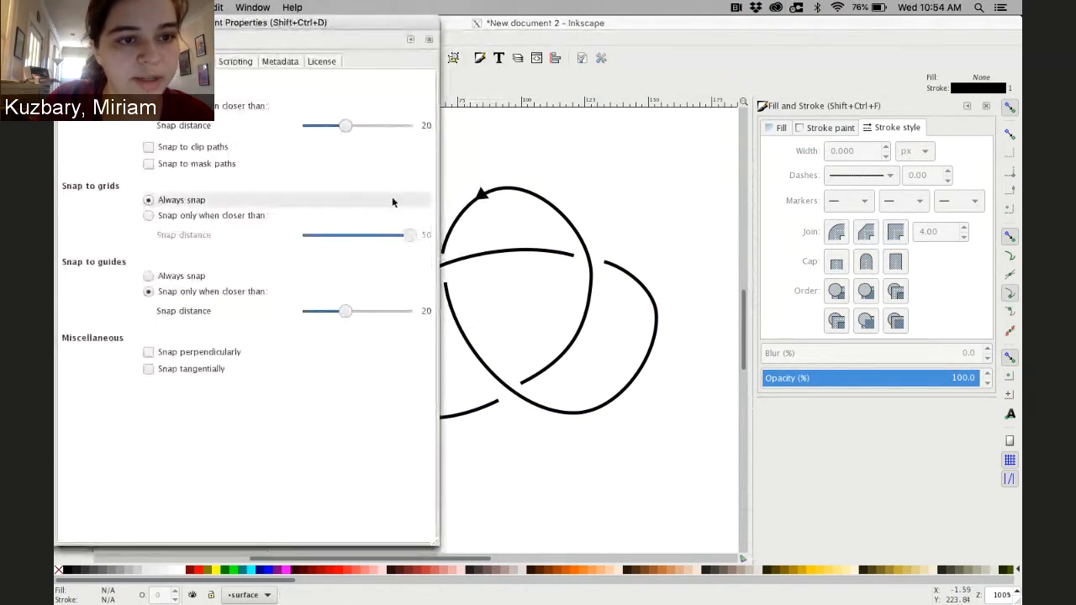
pyautogui.moveTo(345, 123); pyautogui.dragTo(268, 123)
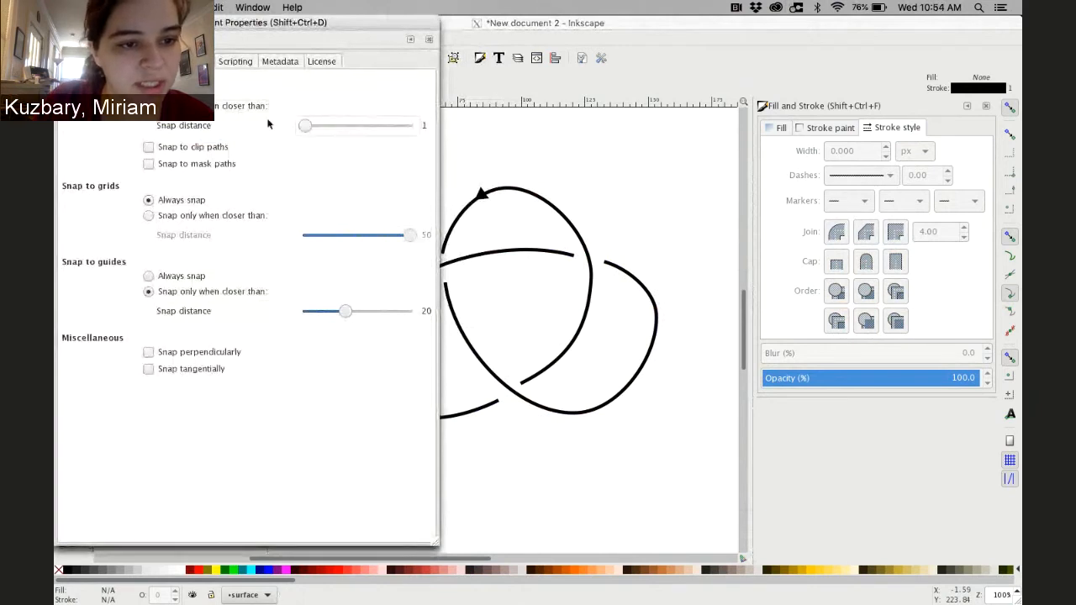
pyautogui.click(151, 215)
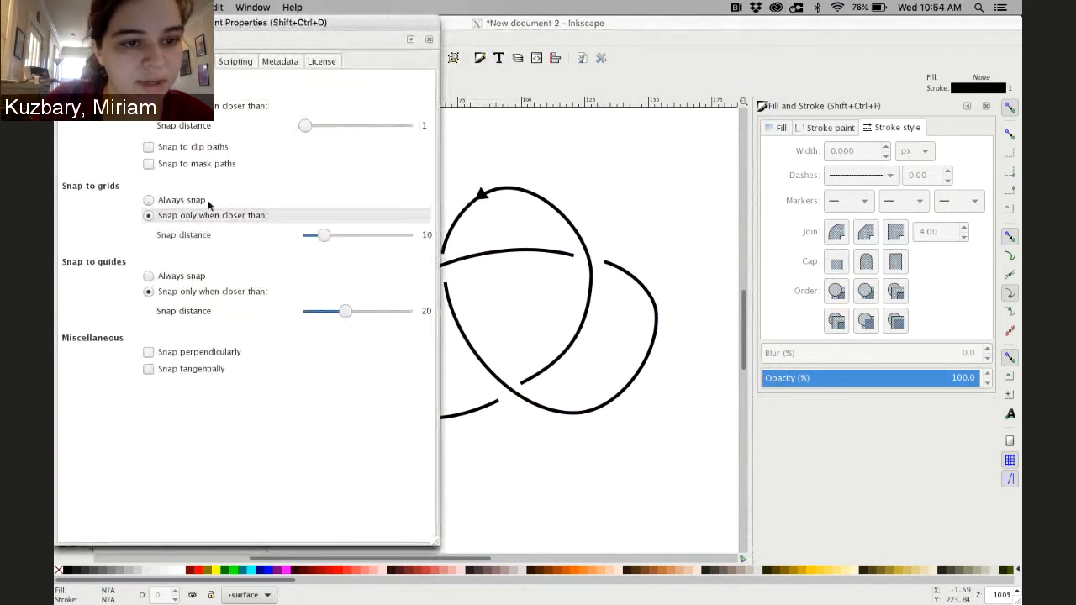
pyautogui.click(305, 235)
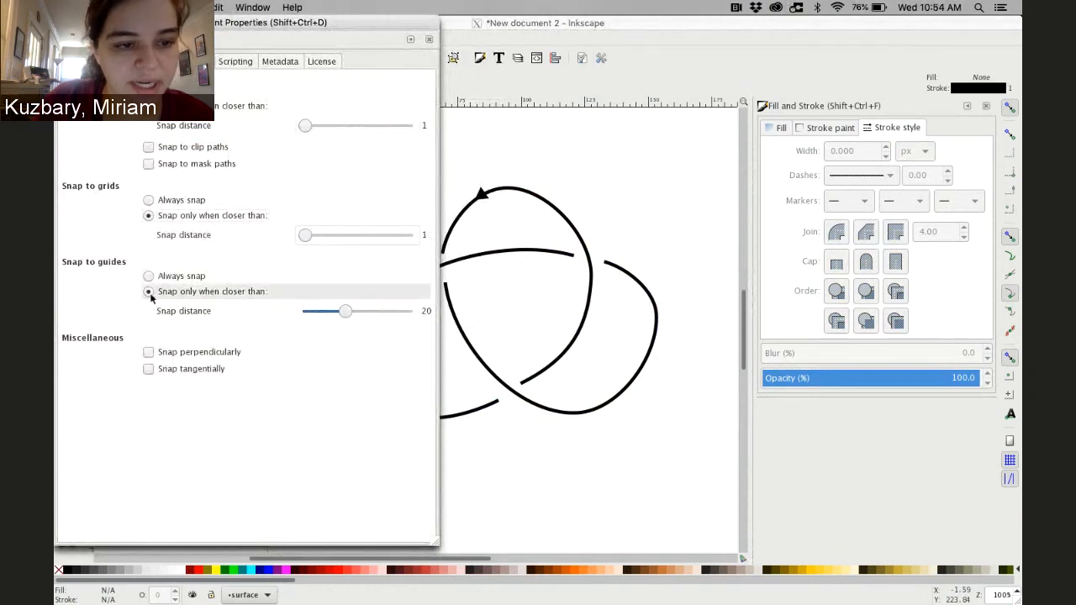
pyautogui.click(320, 312)
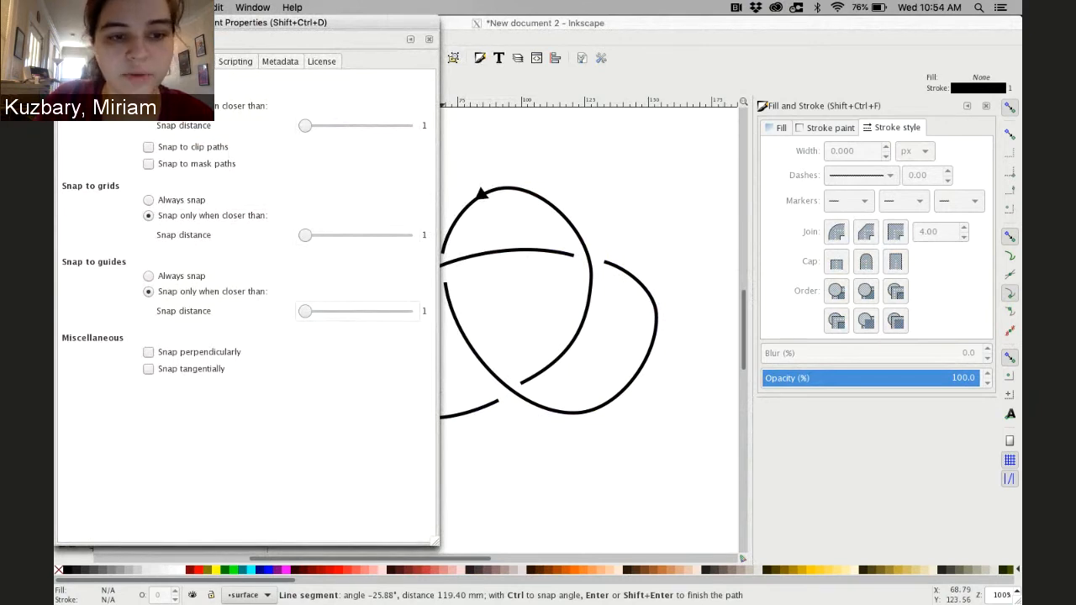
pyautogui.click(64, 23)
pyautogui.press('Return')
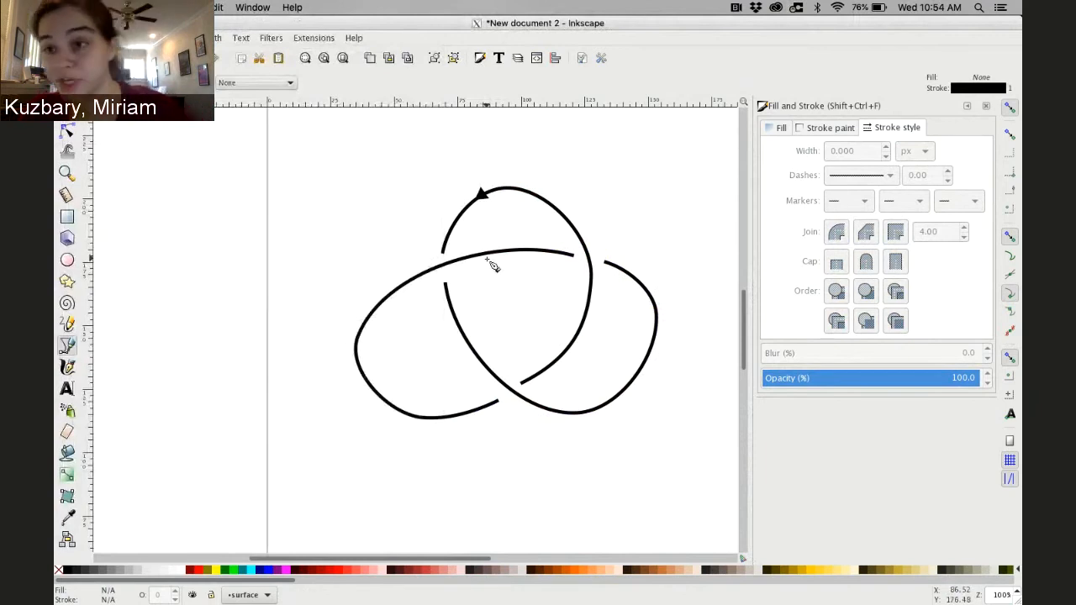
# Trace a closed path with the Bezier tool around the knot's central region between the three crossings
pyautogui.click(444, 265)
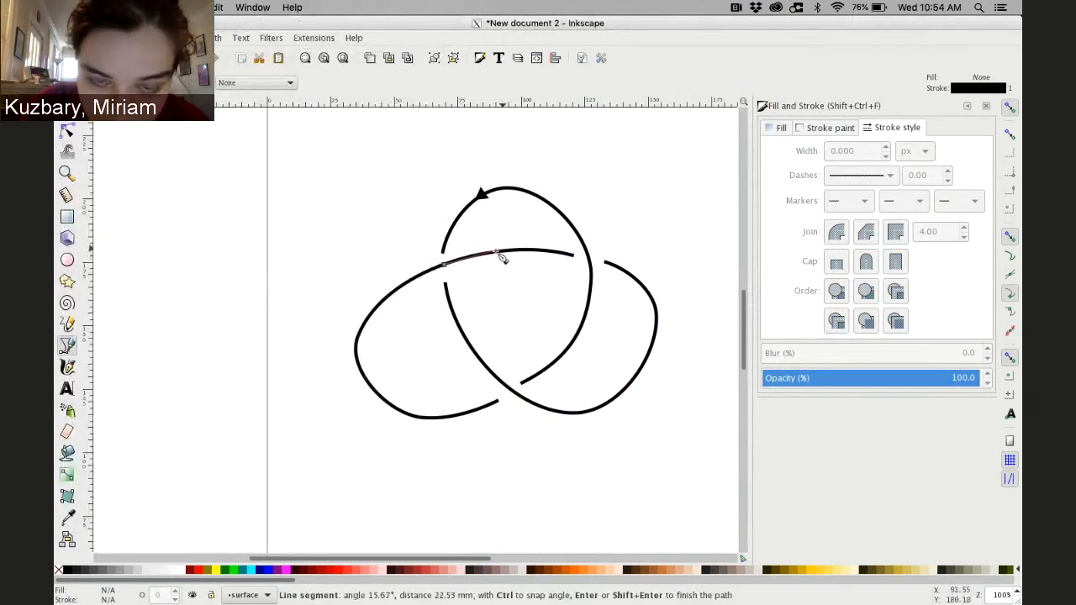
pyautogui.click(591, 262)
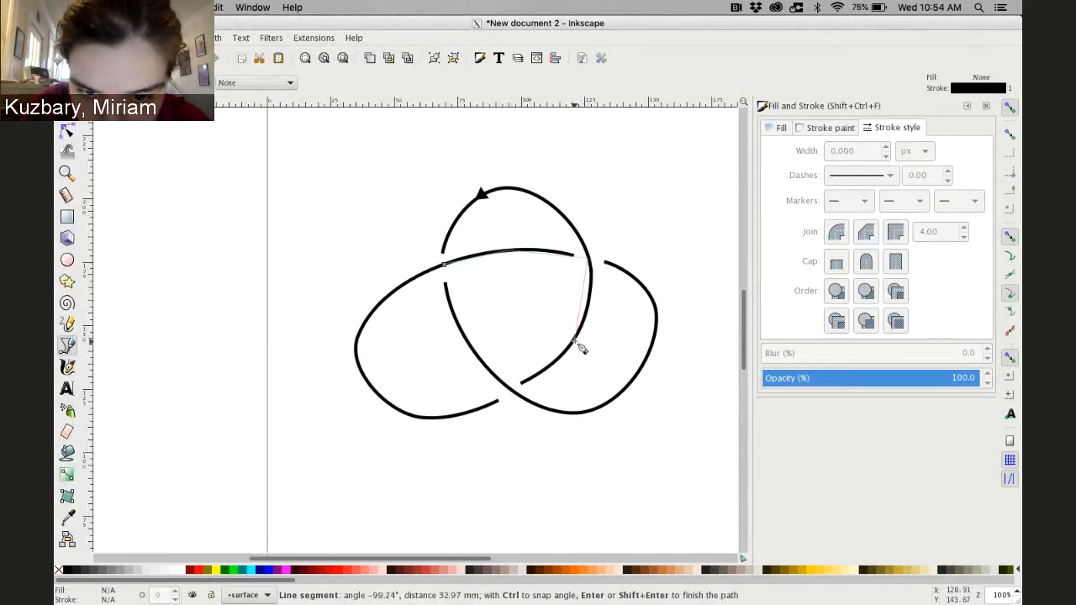
pyautogui.click(577, 343)
pyautogui.click(511, 386)
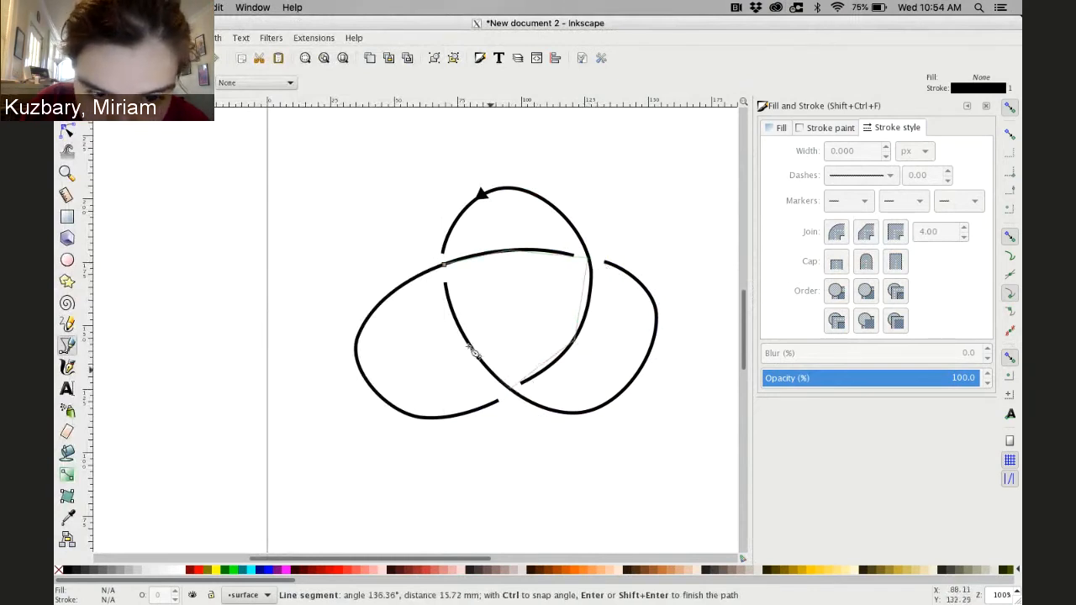
pyautogui.click(464, 341)
pyautogui.click(446, 266)
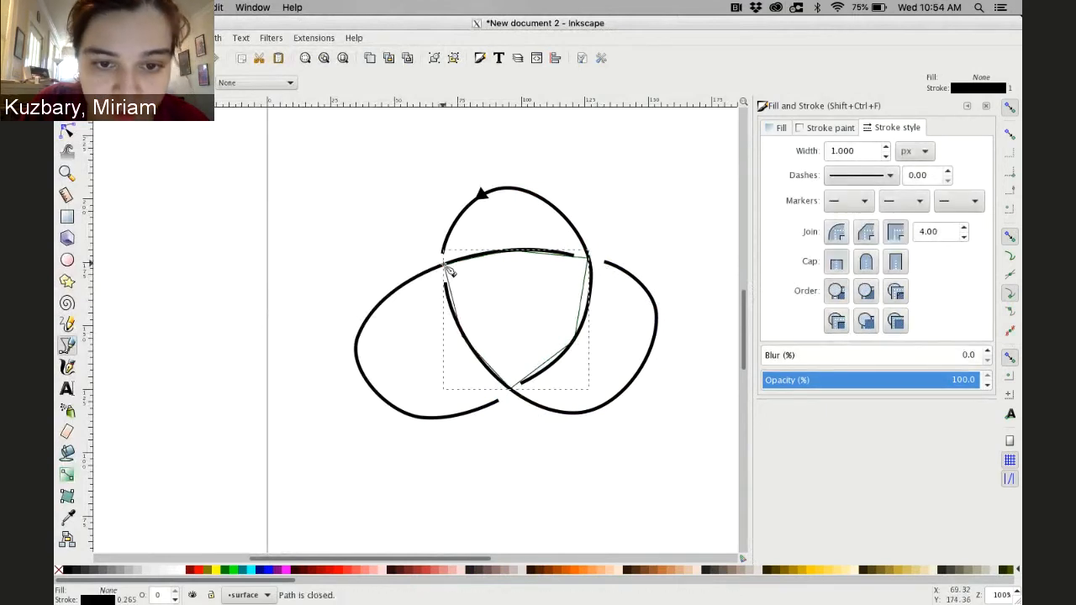
# Auto-smooth the central path's side nodes and adjust a node and handle so it follows the knot curves
pyautogui.press('n')
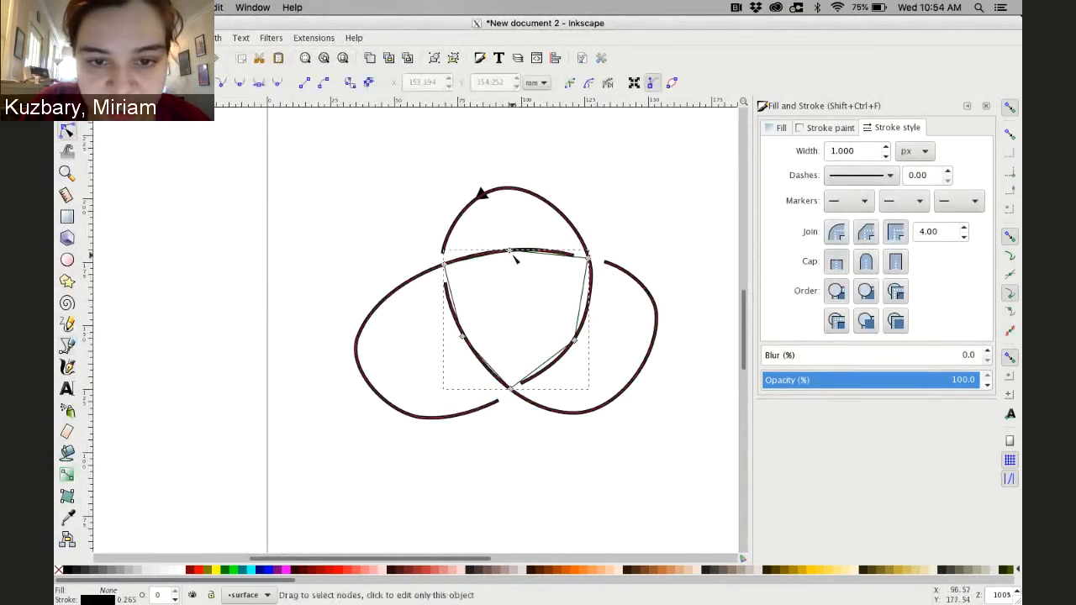
pyautogui.click(509, 251)
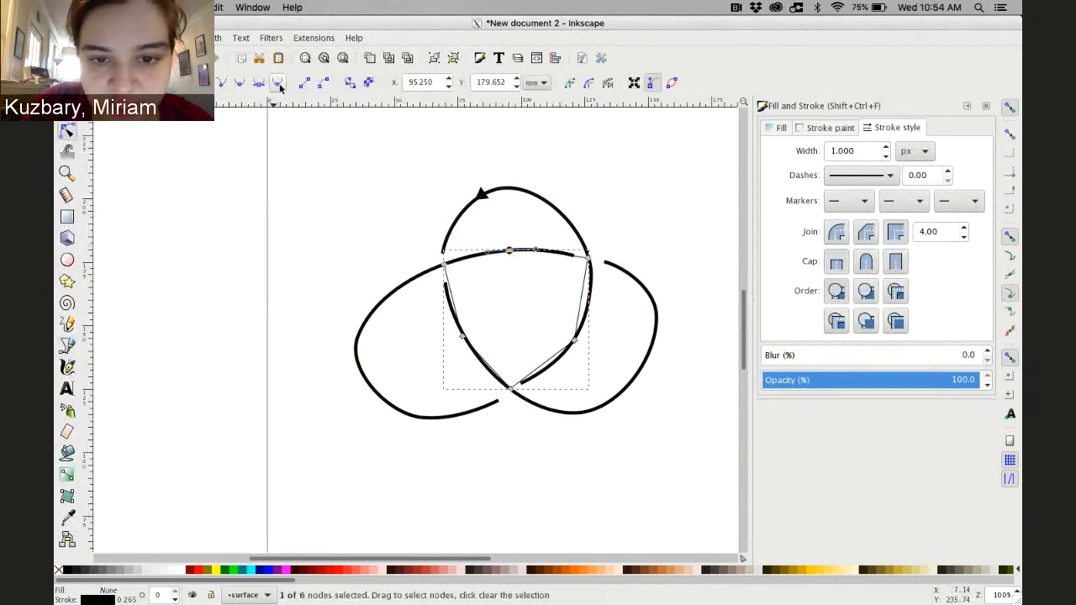
pyautogui.click(574, 340)
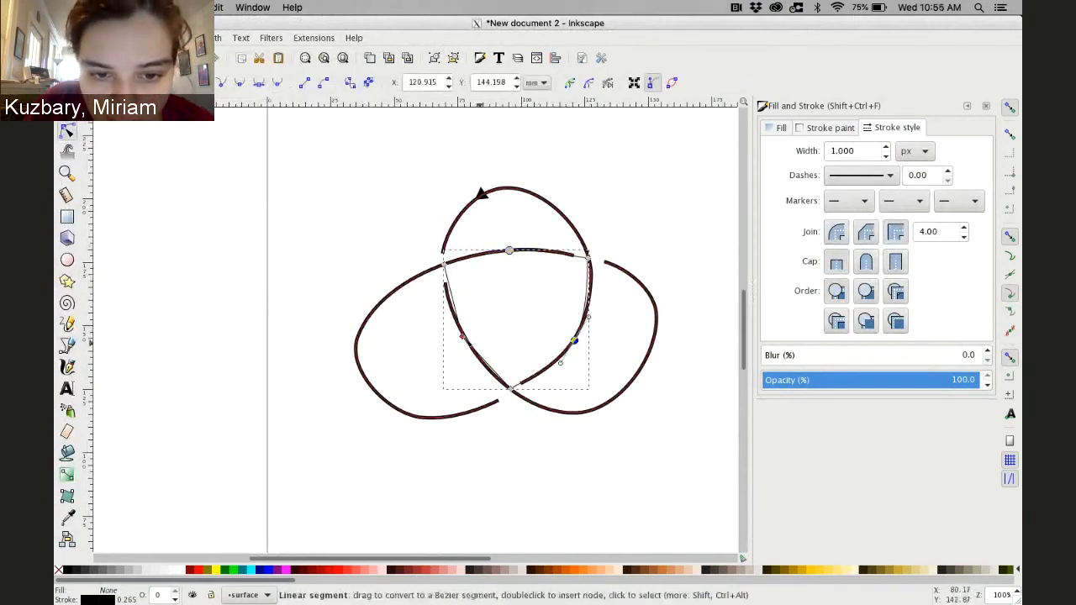
pyautogui.click(463, 337)
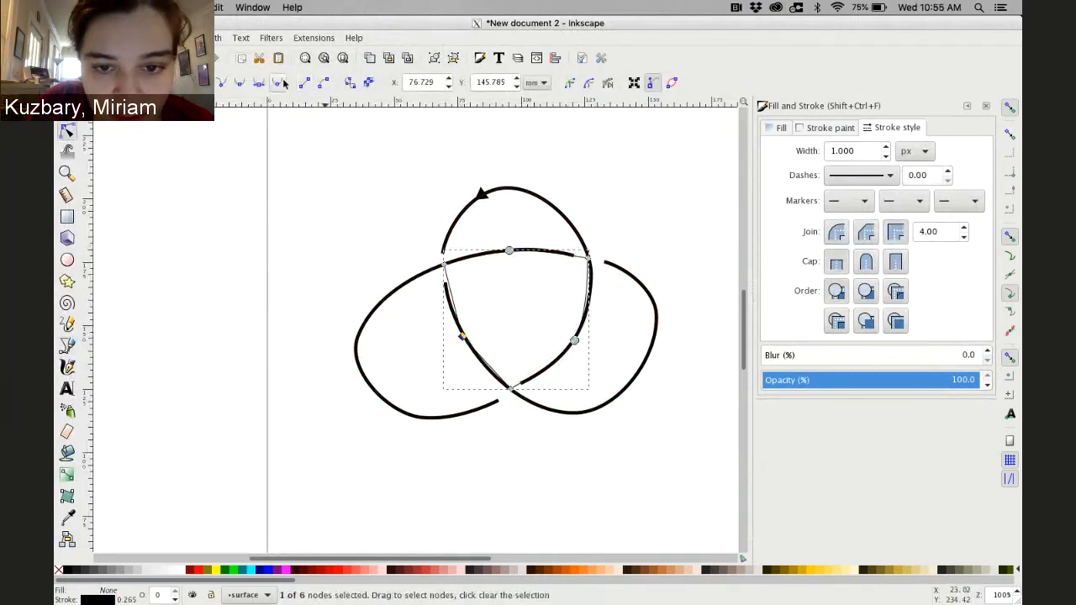
pyautogui.click(278, 84)
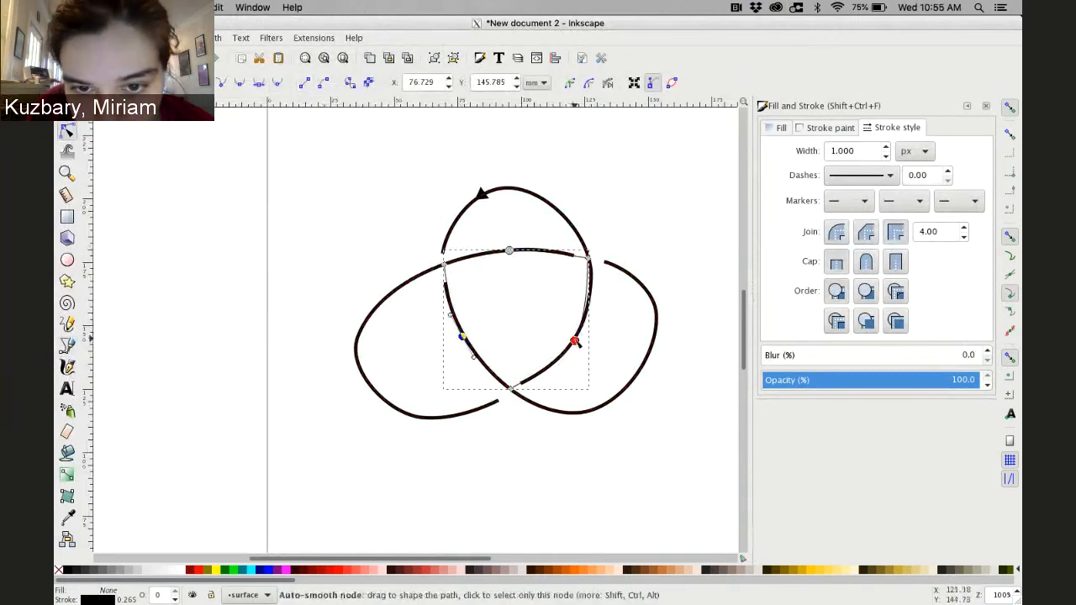
pyautogui.moveTo(575, 342); pyautogui.dragTo(563, 362)
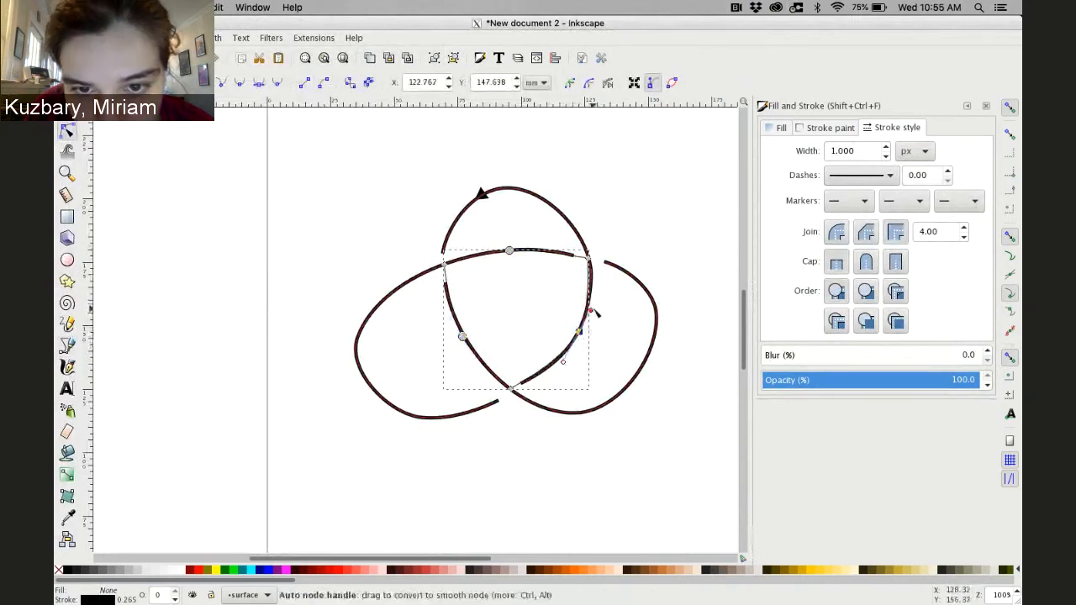
pyautogui.moveTo(595, 313); pyautogui.dragTo(593, 303)
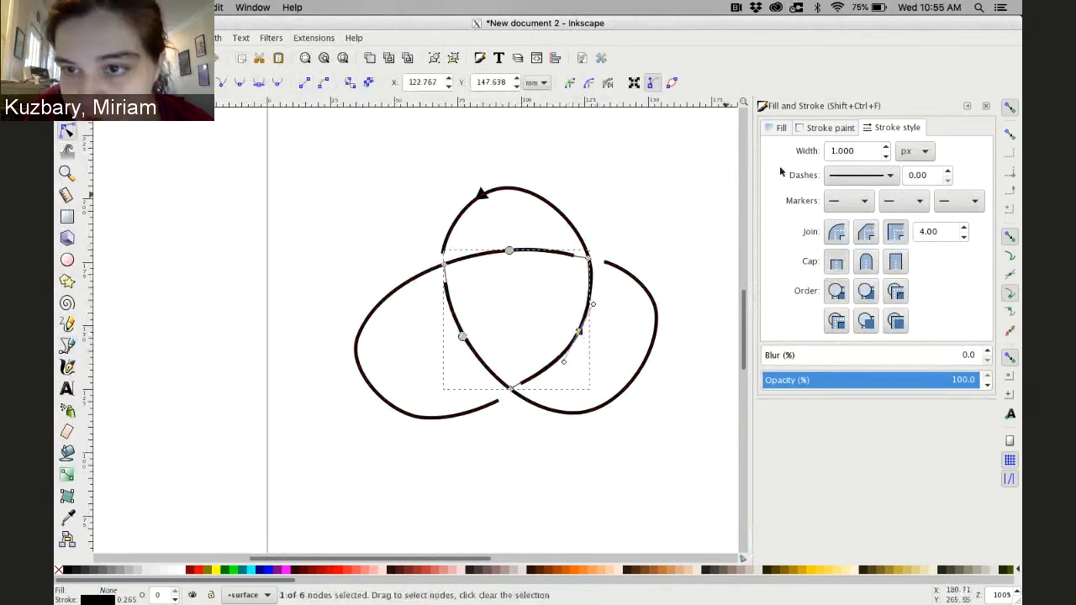
# Give the central path a flat green fill of 00e200ff and remove its stroke paint
pyautogui.click(824, 129)
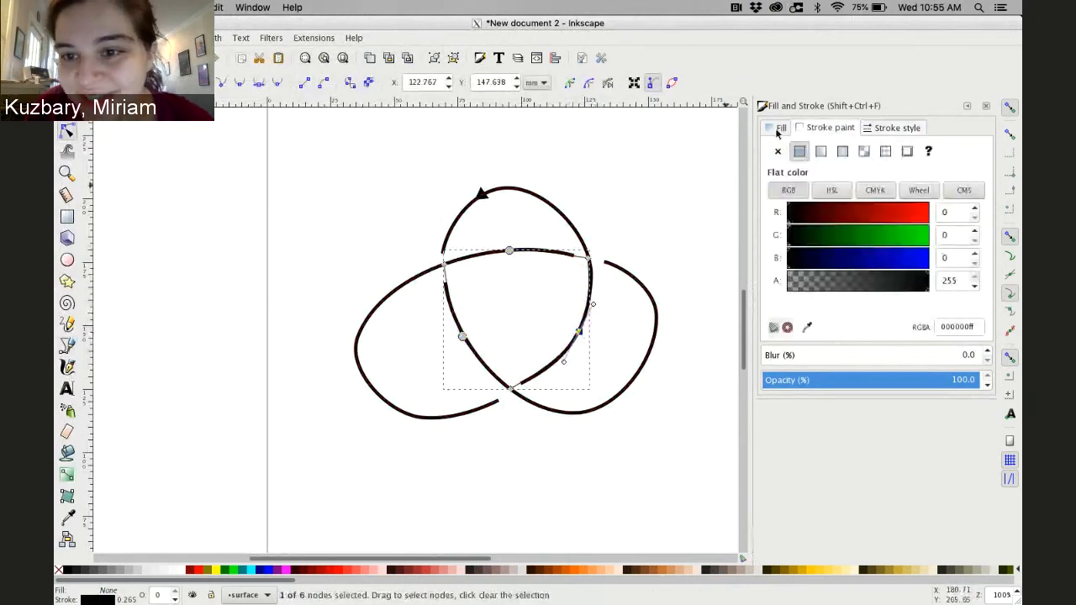
pyautogui.click(778, 132)
pyautogui.click(800, 152)
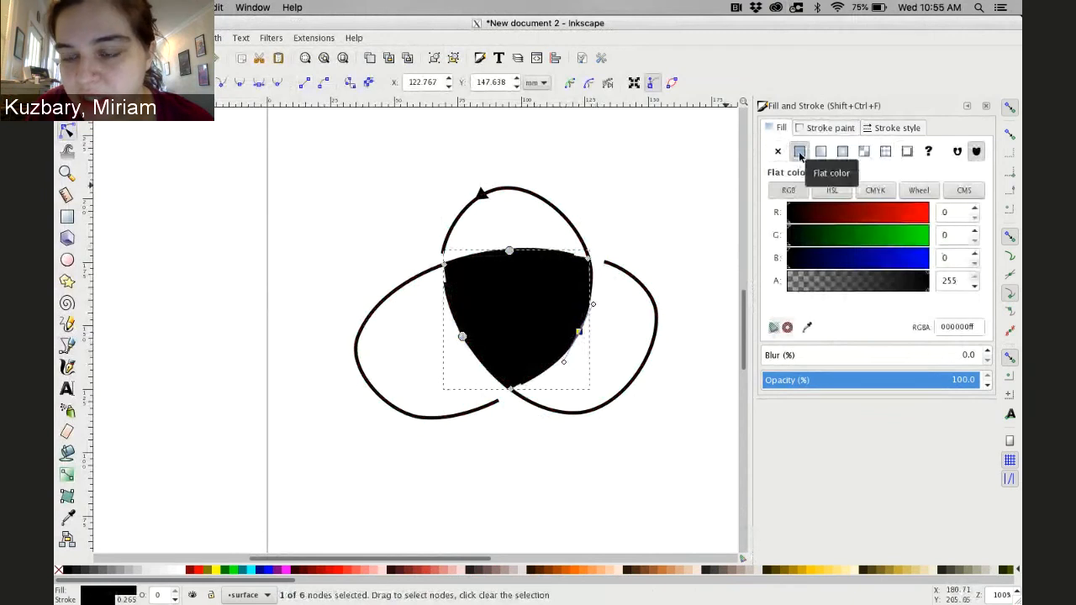
pyautogui.click(875, 239)
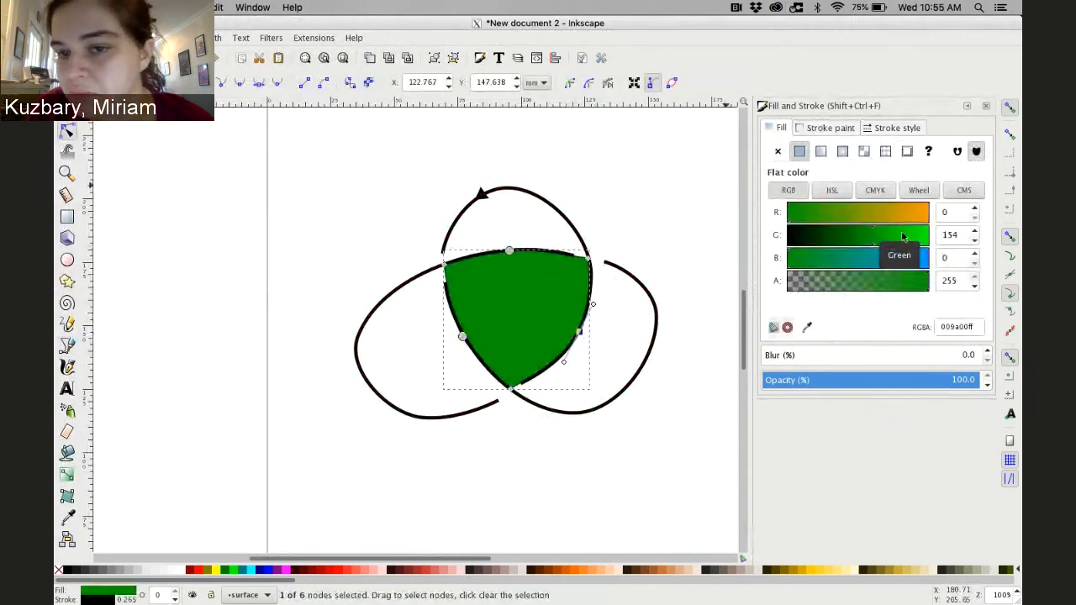
pyautogui.click(908, 236)
pyautogui.click(913, 236)
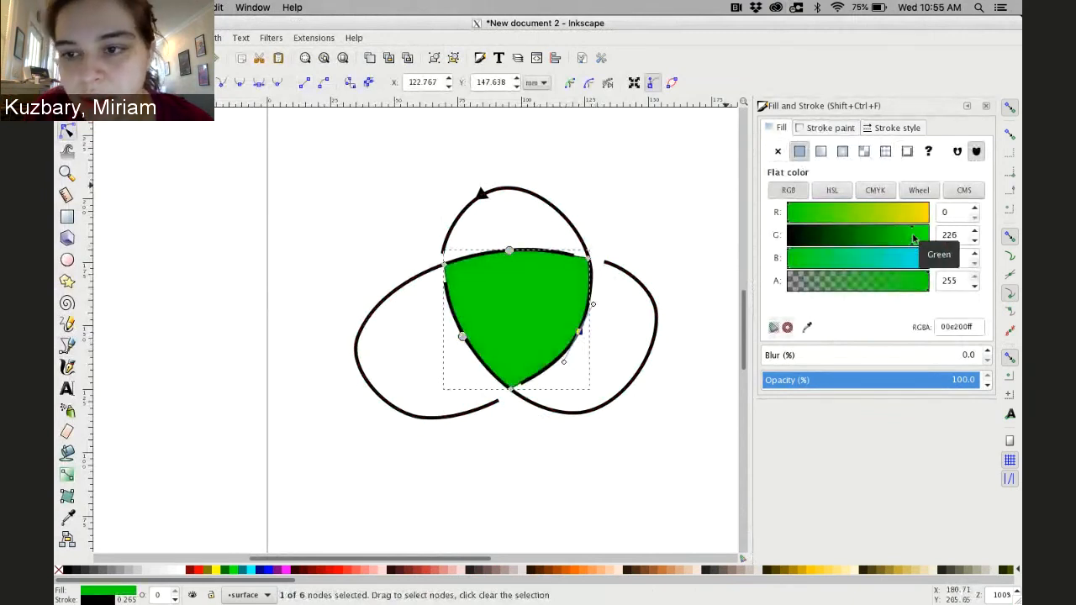
pyautogui.click(831, 127)
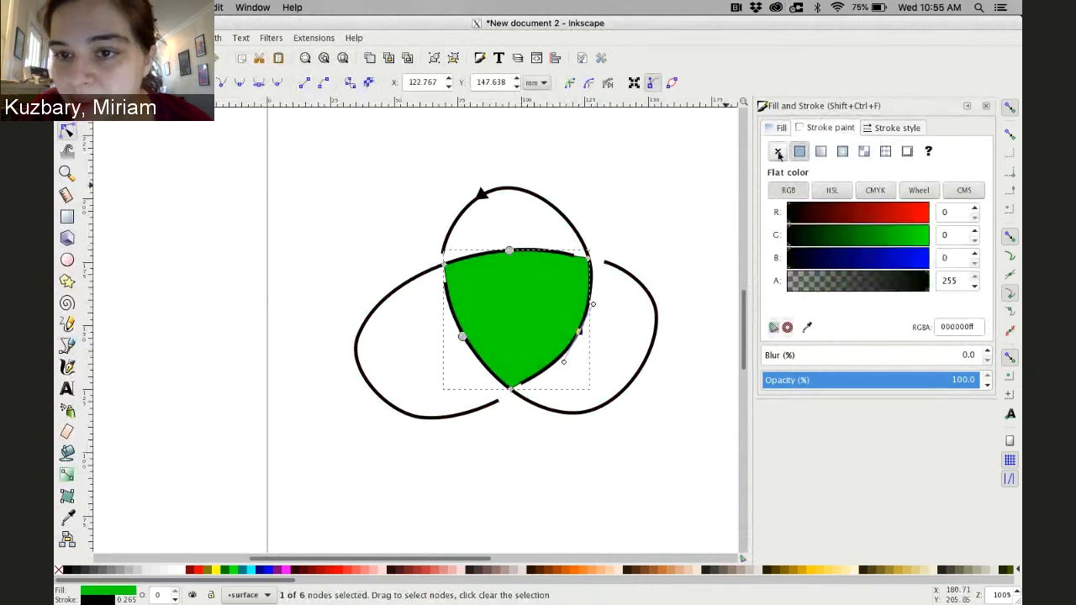
pyautogui.click(778, 152)
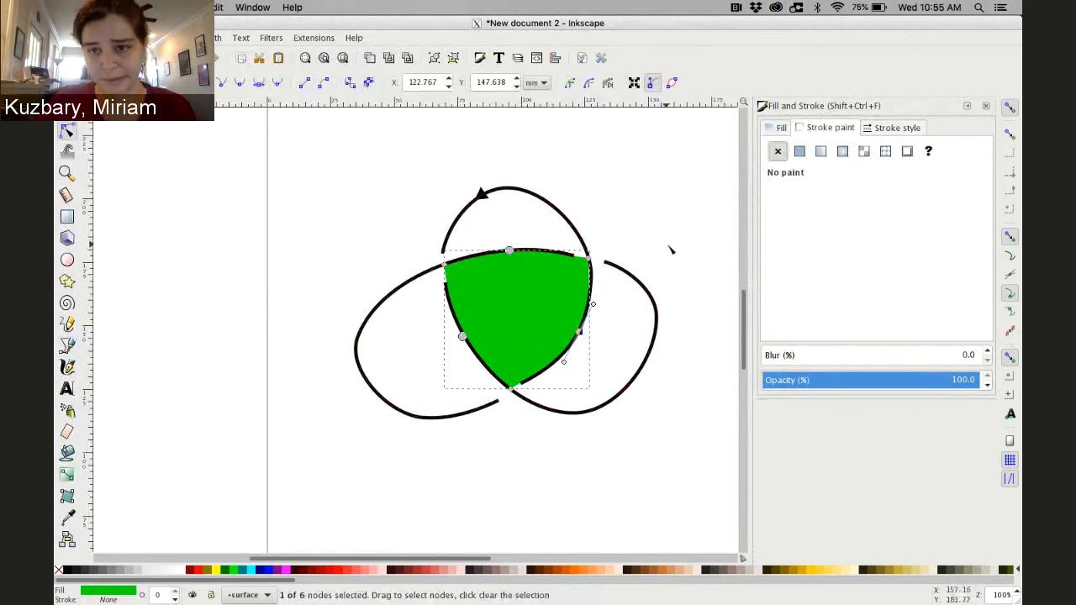
# Lower the central surface's opacity to about 26%
pyautogui.click(777, 128)
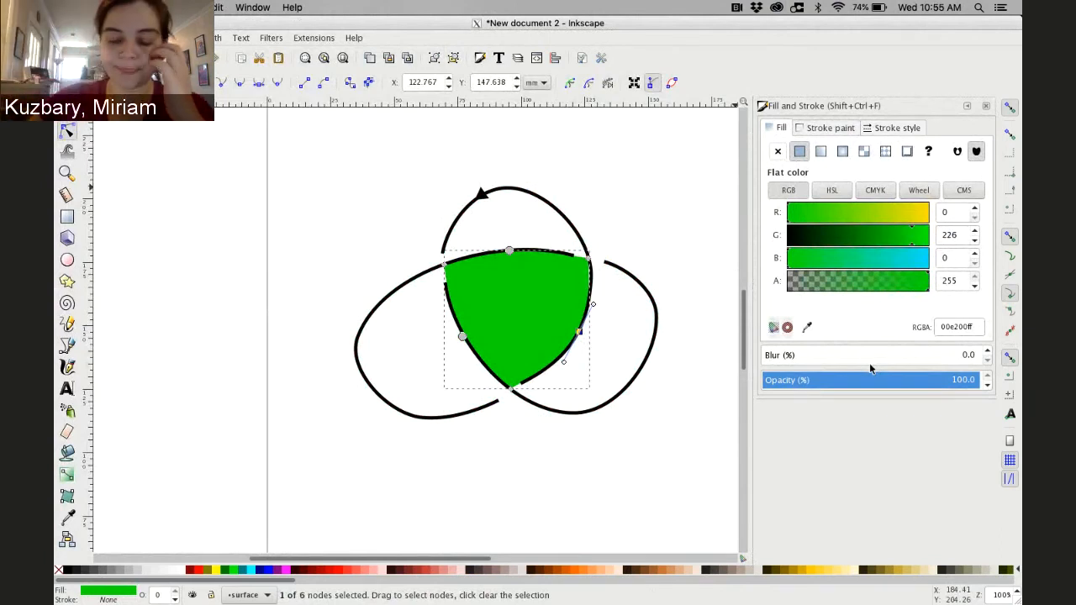
pyautogui.moveTo(894, 381); pyautogui.dragTo(804, 381)
pyautogui.click(945, 381)
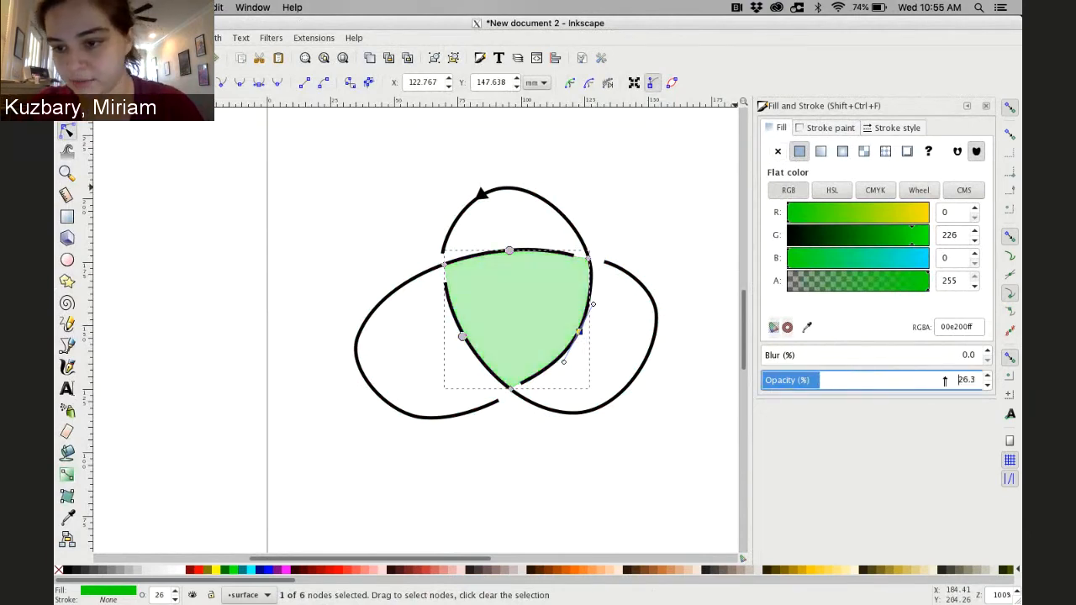
# Set the central surface's opacity to 30%
pyautogui.moveTo(945, 381); pyautogui.dragTo(962, 381)
pyautogui.write('30')
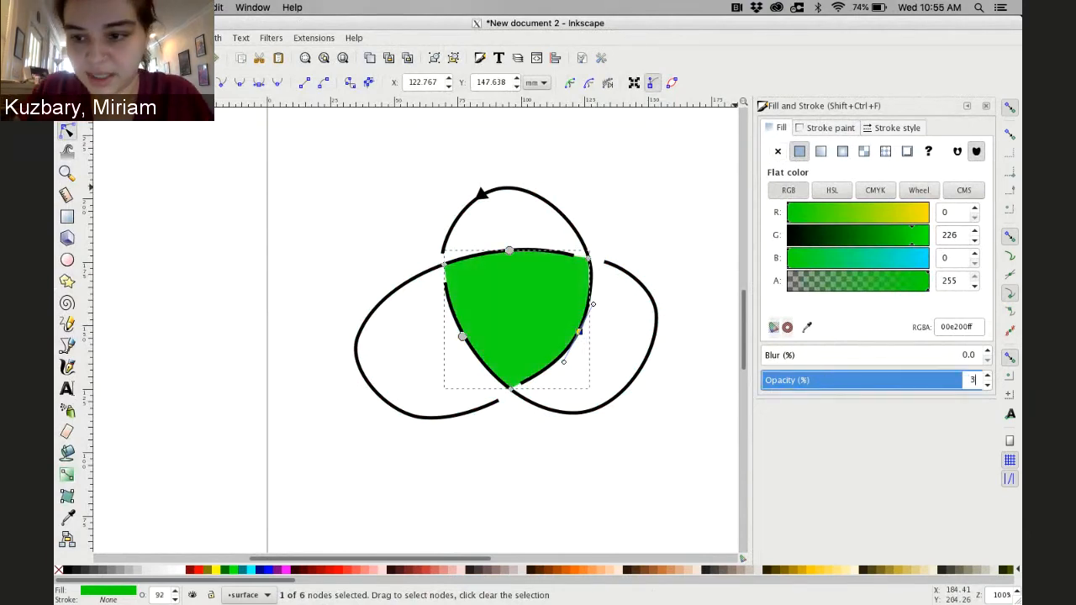
pyautogui.press('Return')
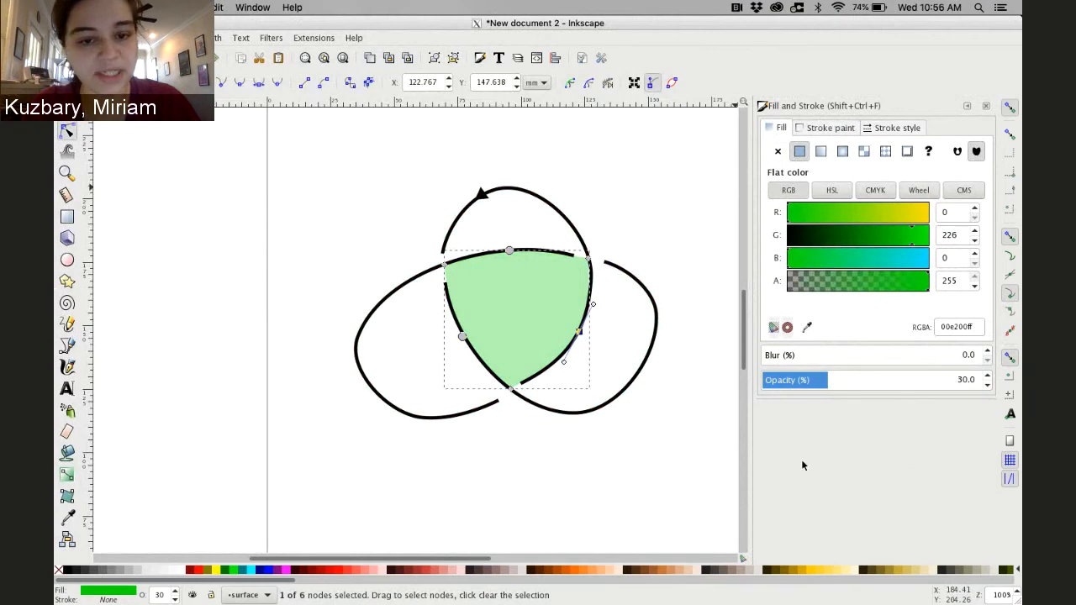
# Add a new layer named "lower part of surface" positioned below the current layer
pyautogui.click(193, 198)
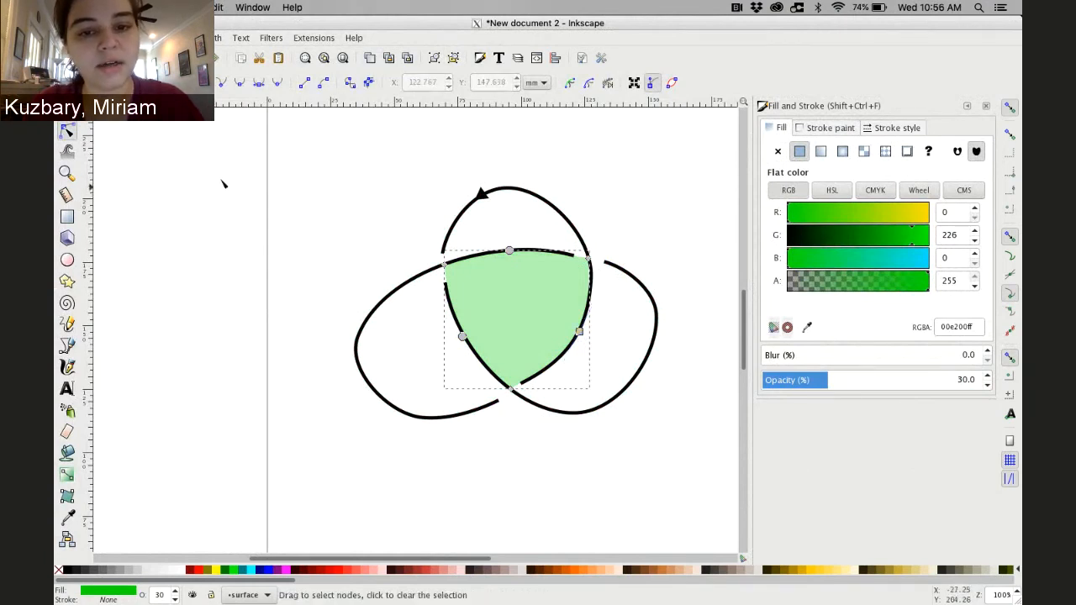
pyautogui.click(224, 184)
pyautogui.click(146, 38)
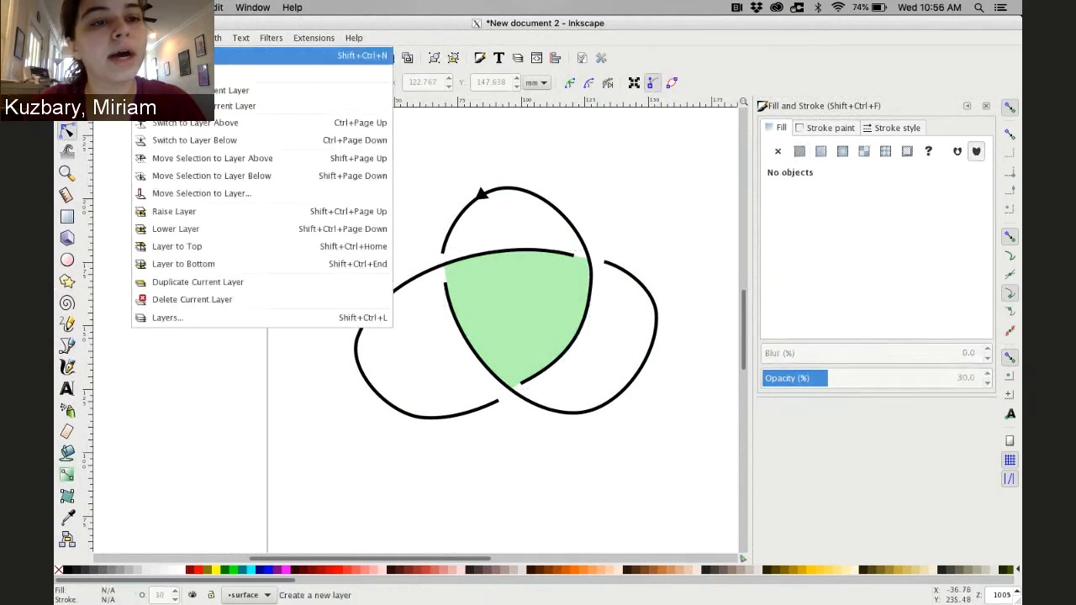
pyautogui.click(164, 56)
pyautogui.click(555, 331)
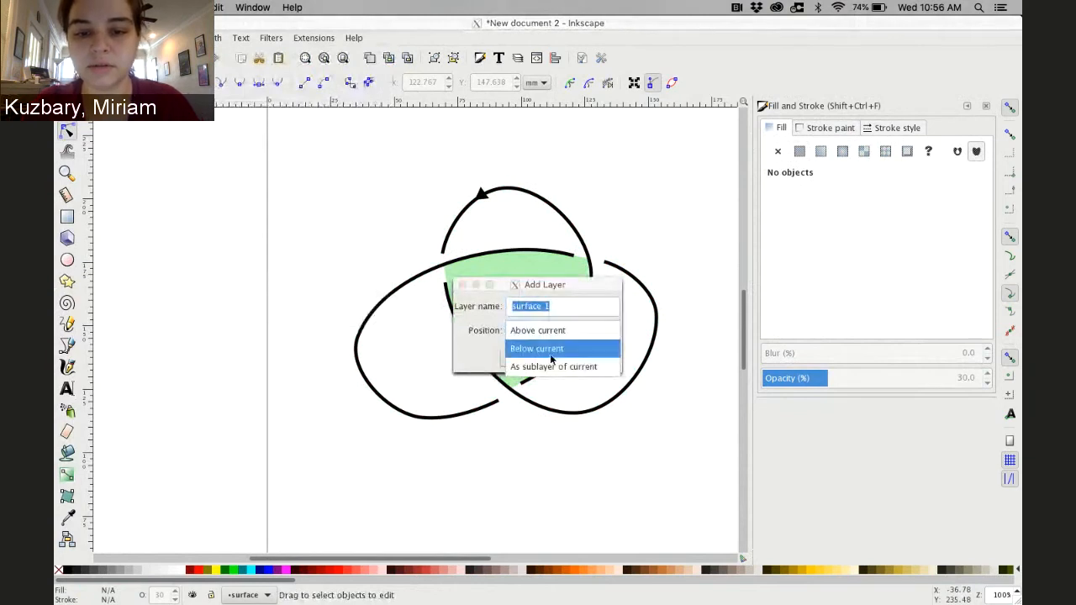
pyautogui.click(550, 357)
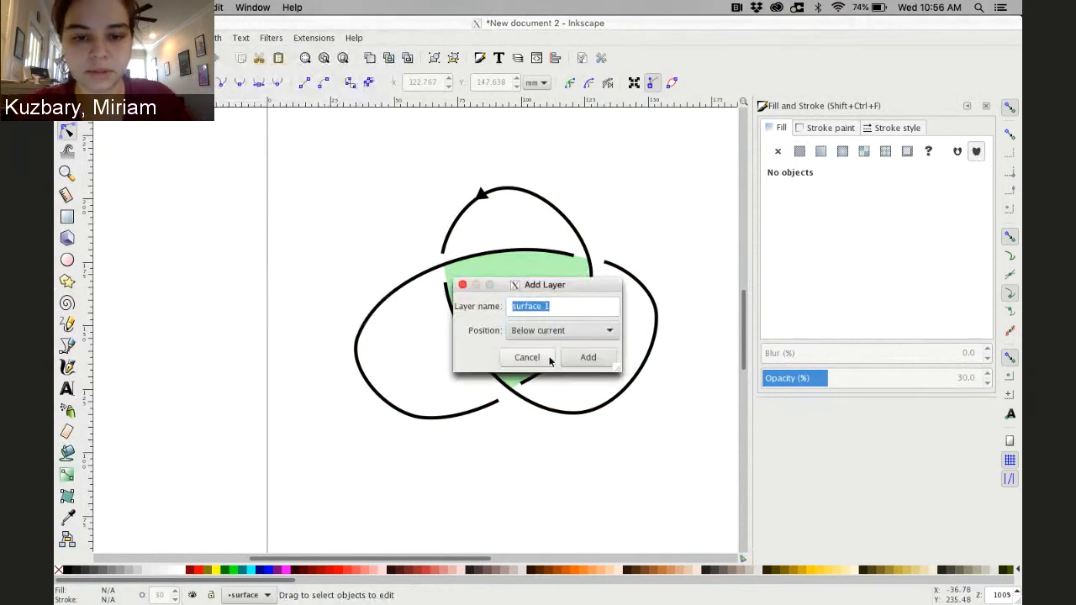
pyautogui.click(556, 310)
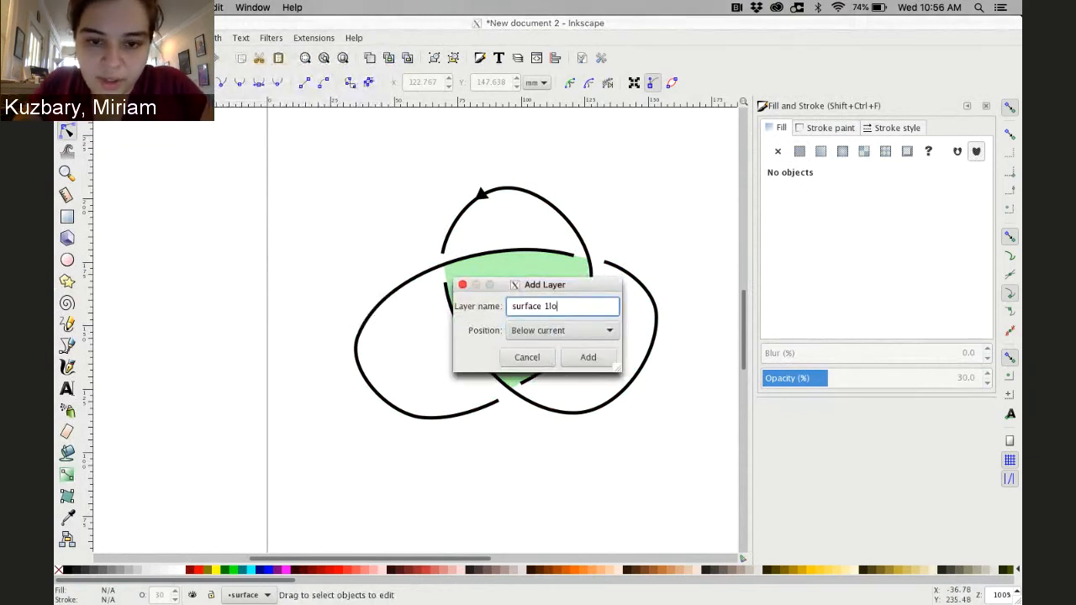
pyautogui.press('BackSpace')
pyautogui.press('BackSpace')
pyautogui.press('BackSpace')
pyautogui.press('BackSpace')
pyautogui.press('BackSpace')
pyautogui.press('BackSpace')
pyautogui.press('BackSpace')
pyautogui.press('BackSpace')
pyautogui.press('BackSpace')
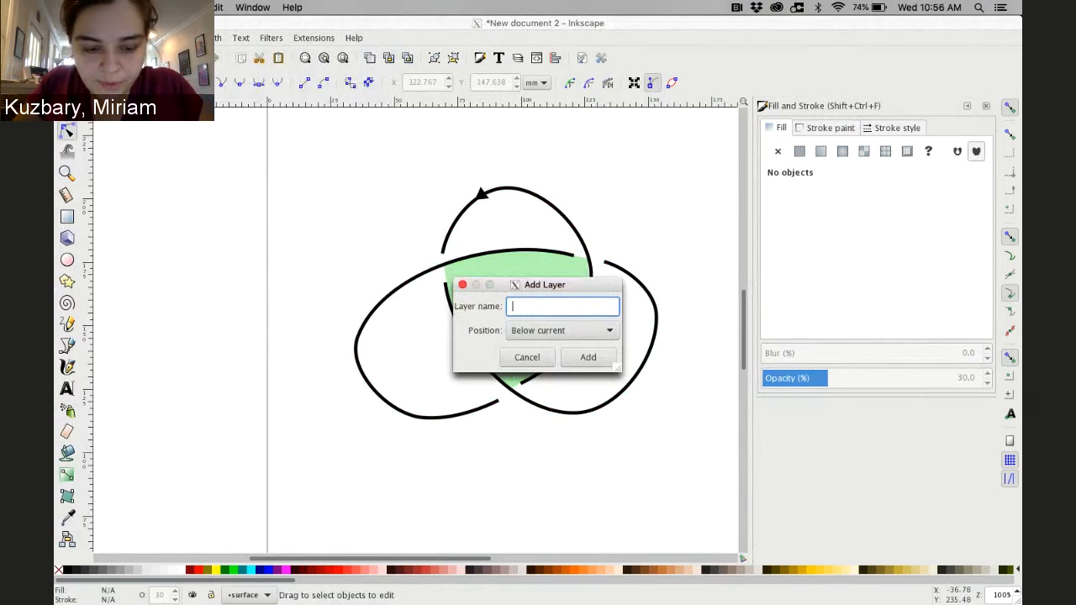
pyautogui.write('lower part of surface')
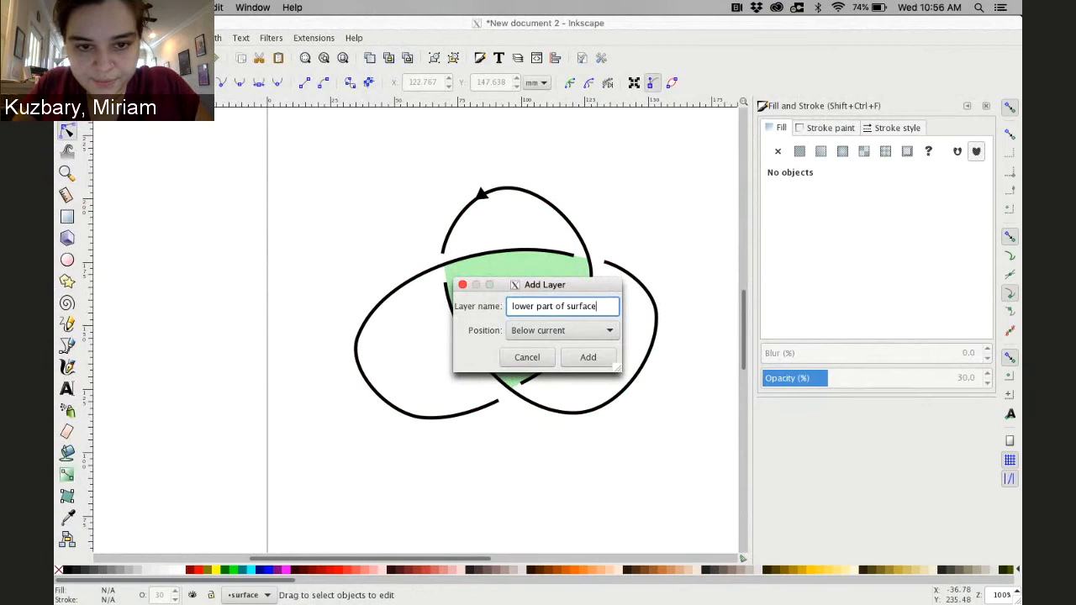
pyautogui.press('Return')
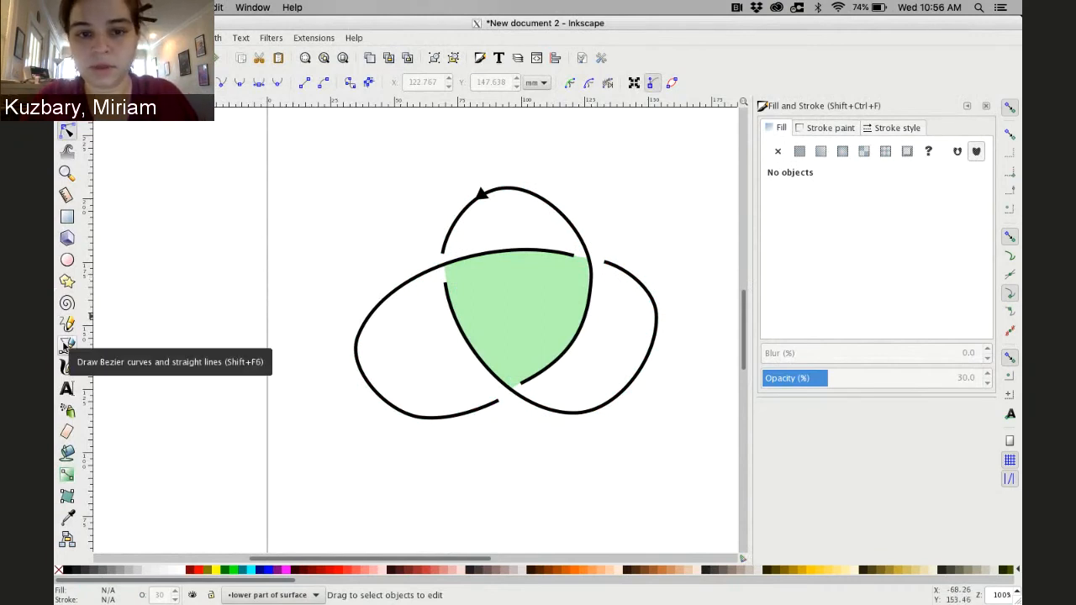
# Trace a closed path with the Bezier tool around the knot's outer outline through all three lobes
pyautogui.click(66, 345)
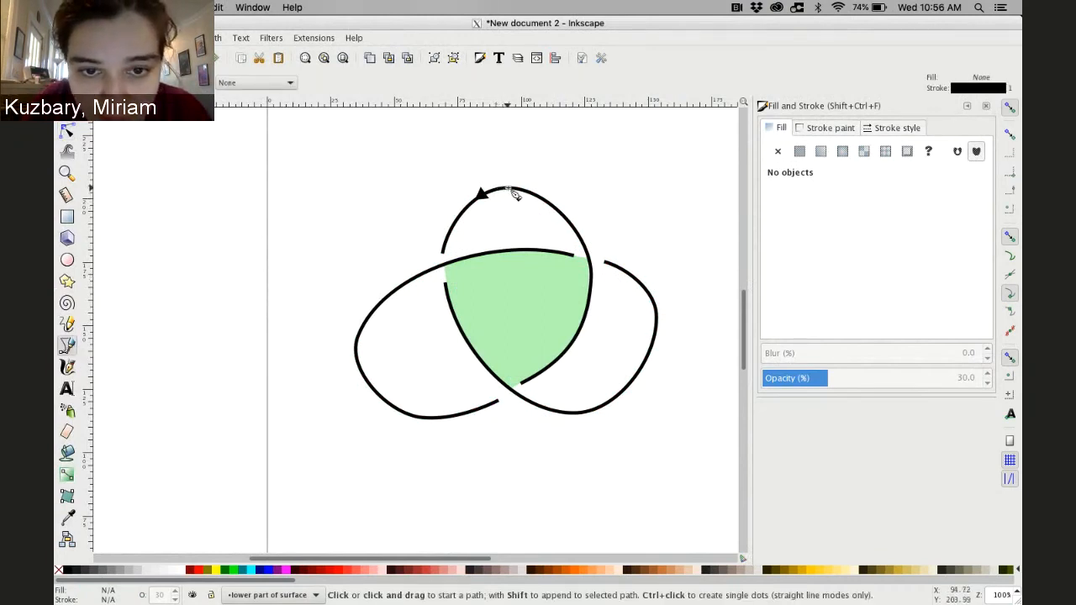
pyautogui.click(506, 187)
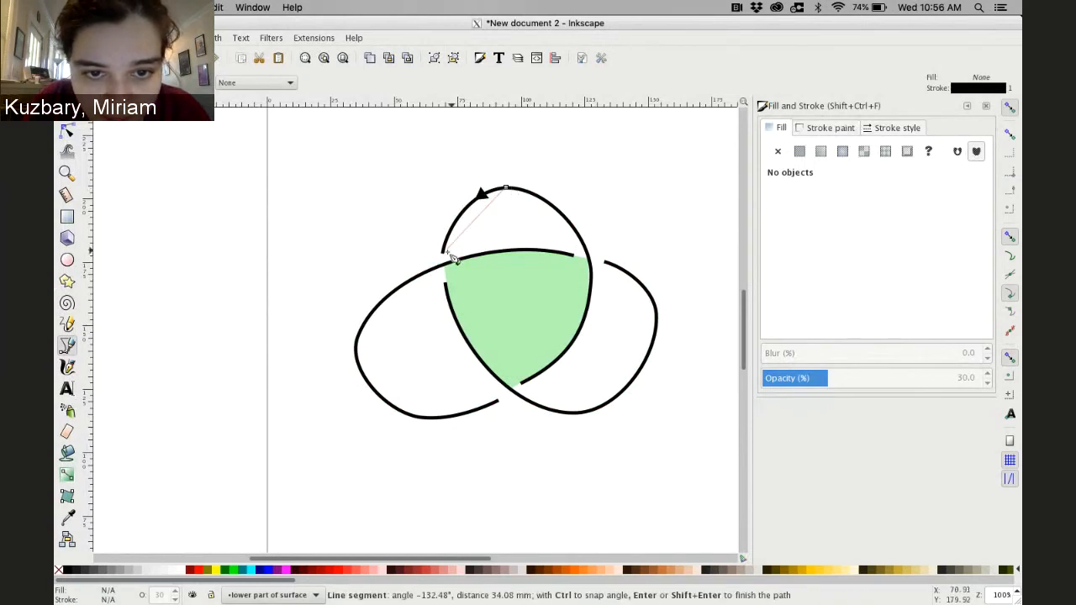
pyautogui.click(464, 223)
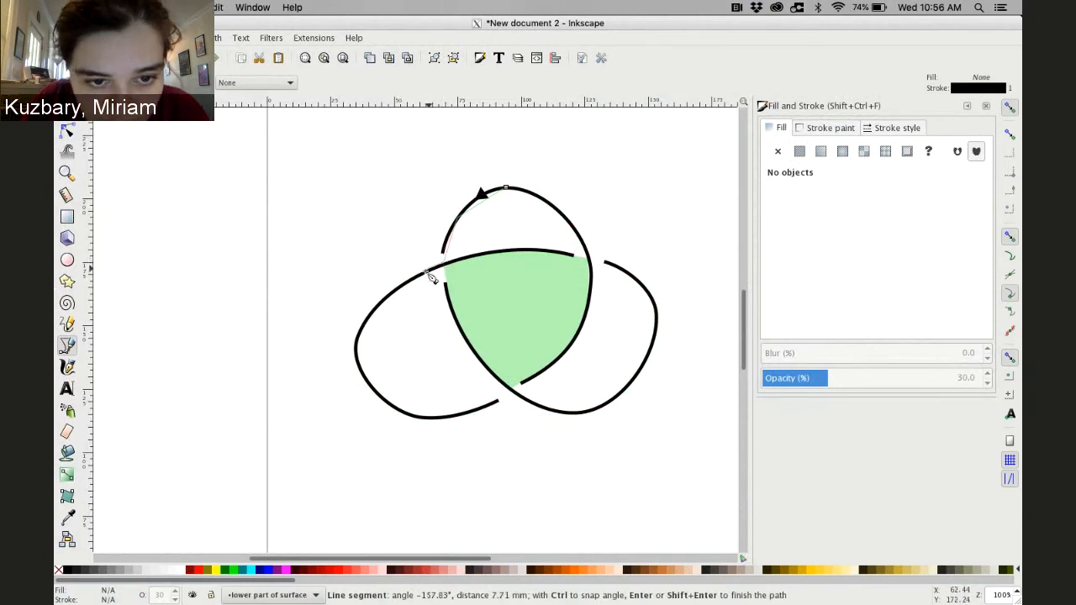
pyautogui.click(407, 290)
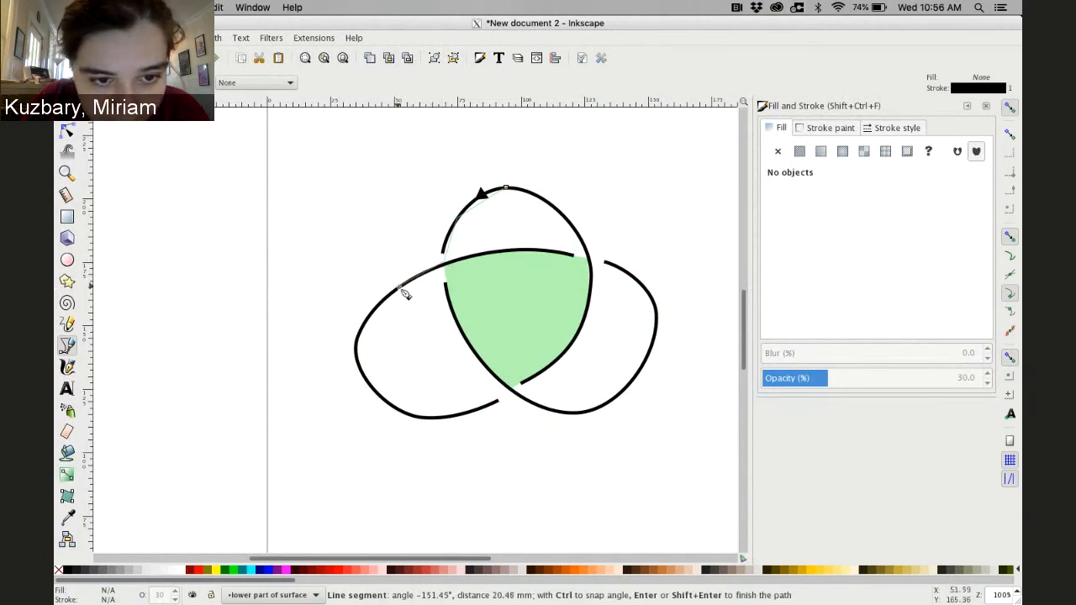
pyautogui.click(355, 347)
pyautogui.click(376, 394)
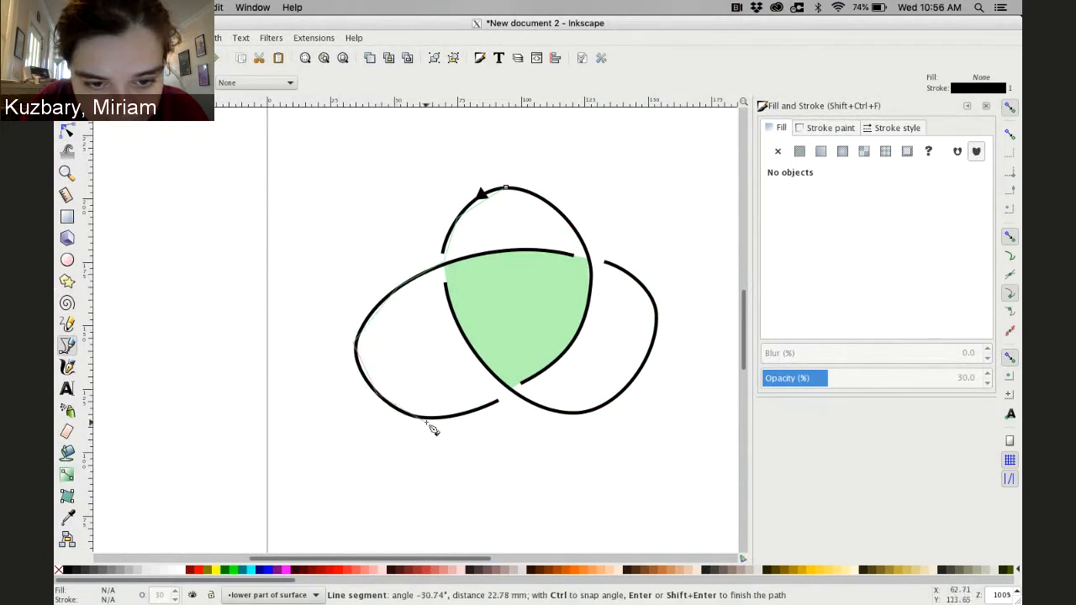
pyautogui.click(426, 419)
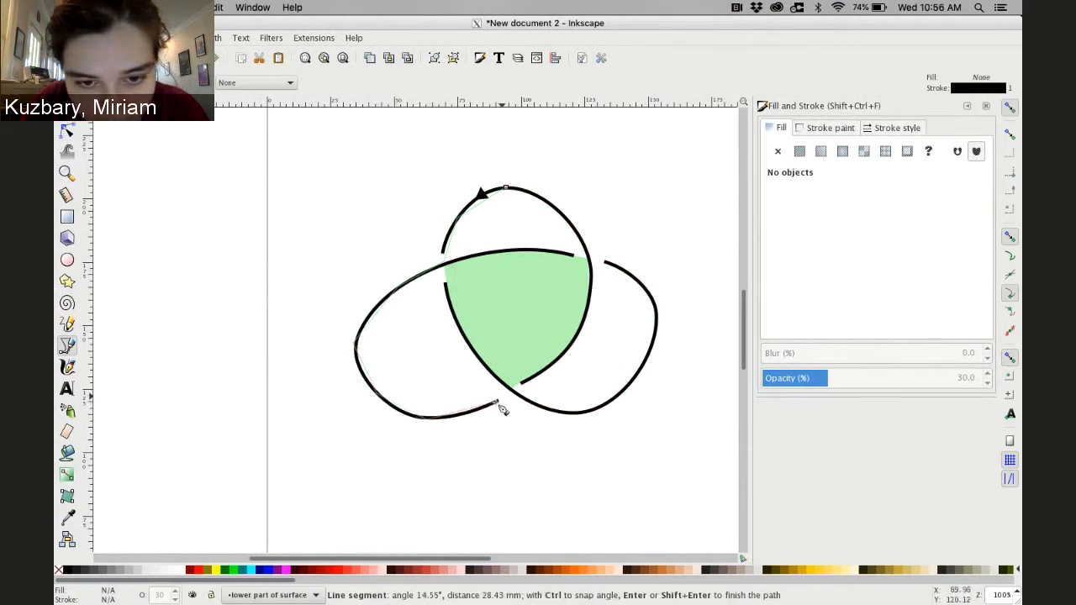
pyautogui.click(510, 391)
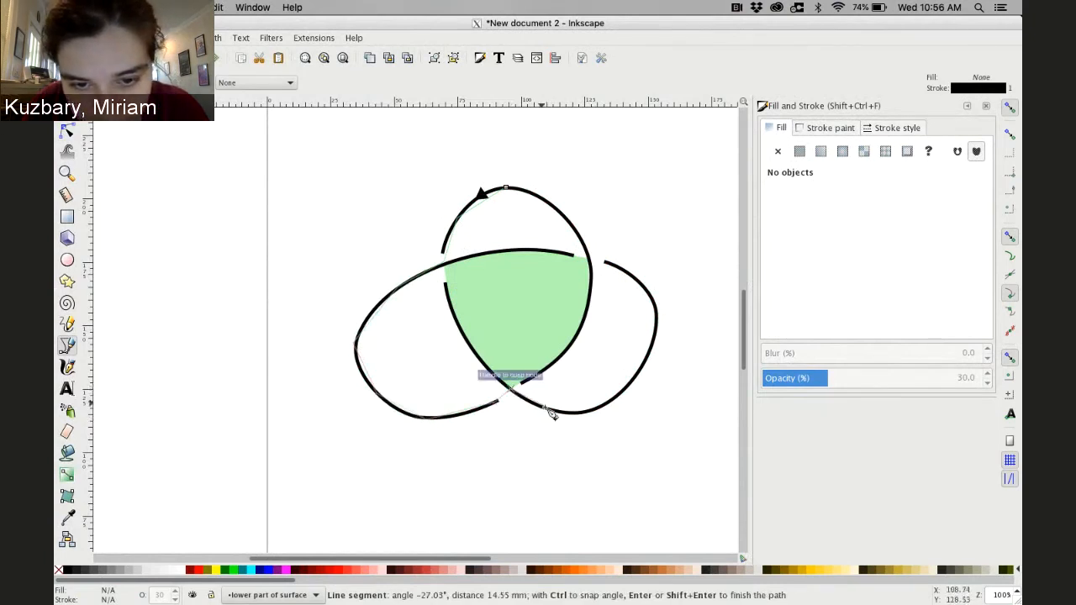
pyautogui.click(602, 418)
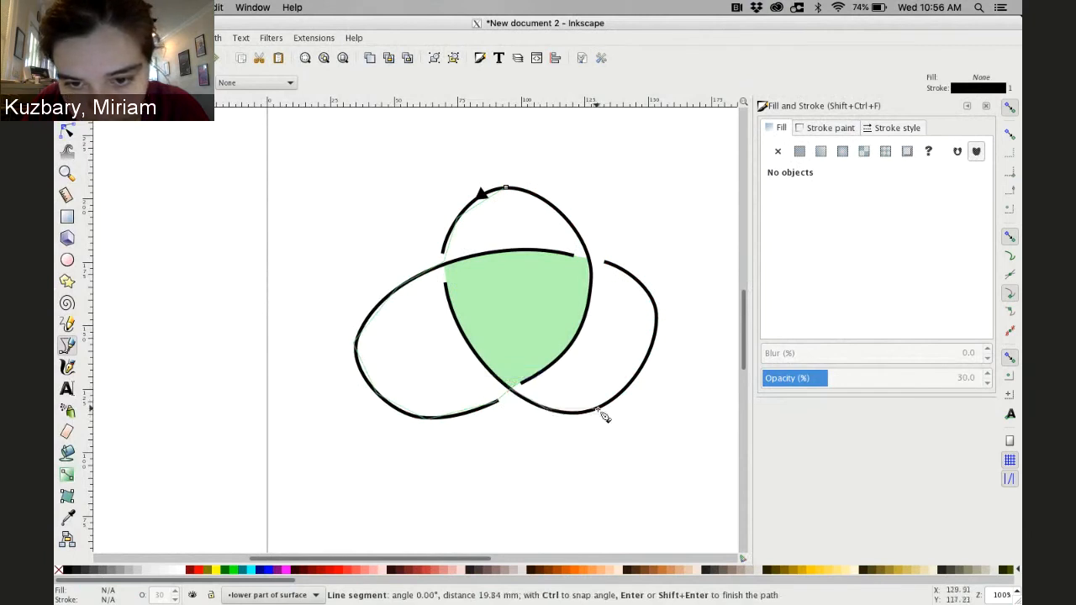
pyautogui.click(658, 328)
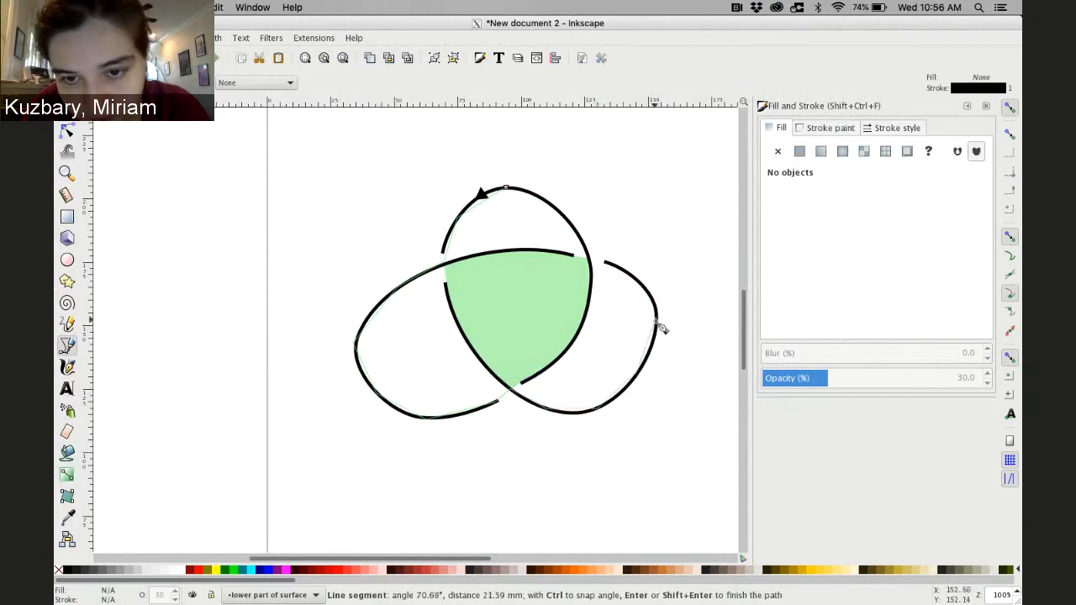
pyautogui.click(632, 278)
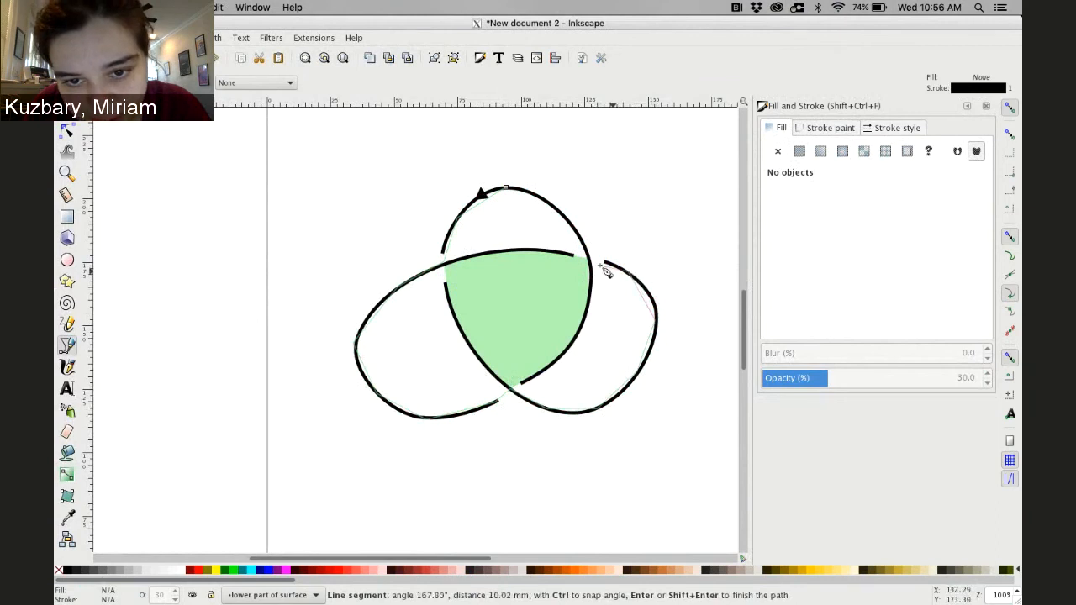
pyautogui.click(590, 259)
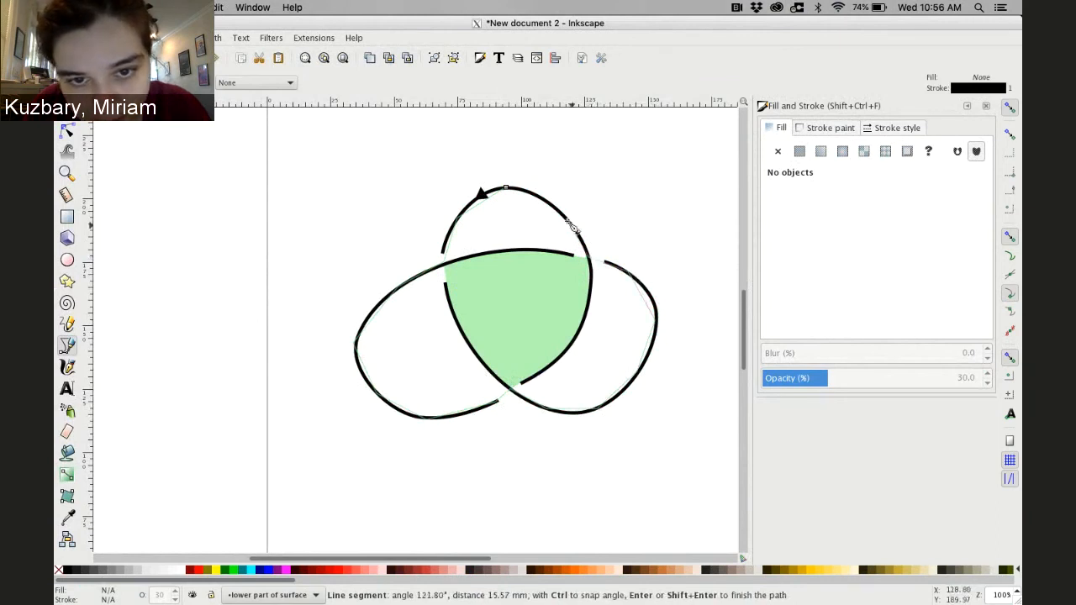
pyautogui.click(538, 196)
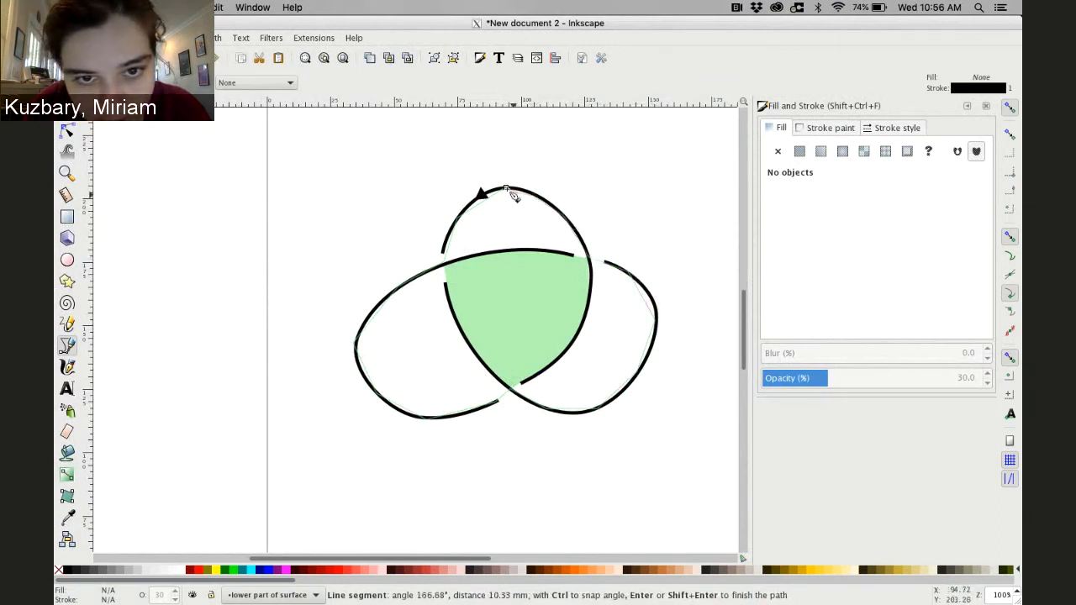
pyautogui.click(507, 189)
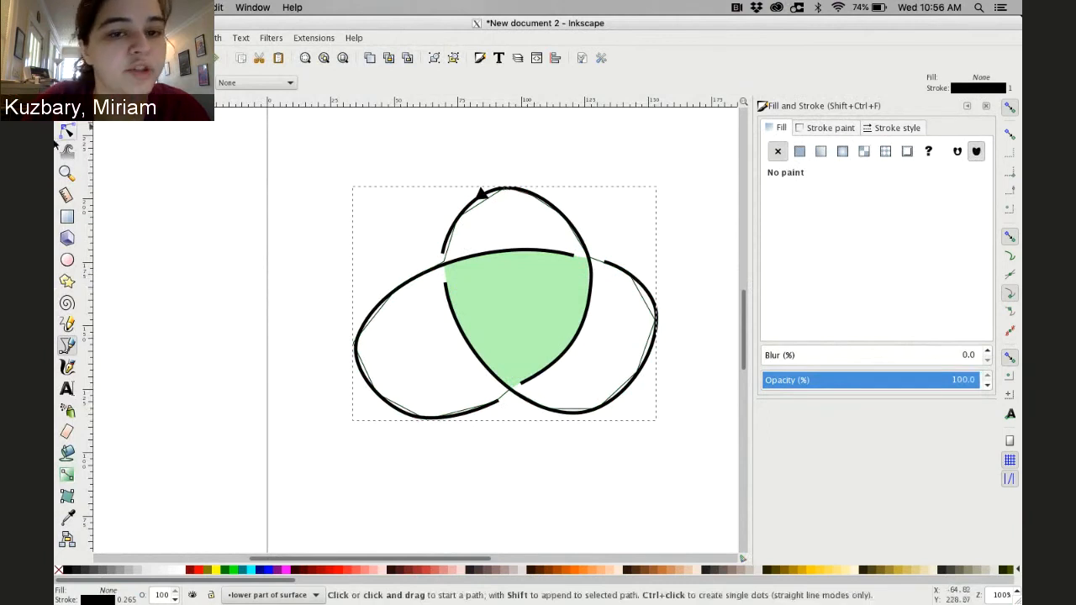
# Auto-smooth the outer path's nodes and nudge a few so the path follows the knot's outer curves
pyautogui.press('n')
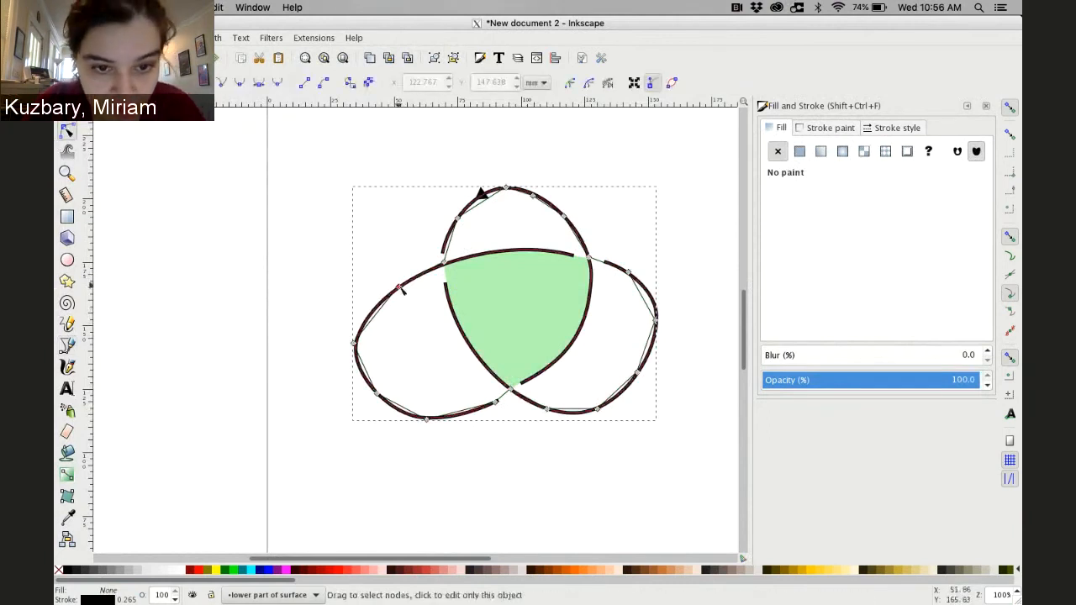
pyautogui.click(398, 287)
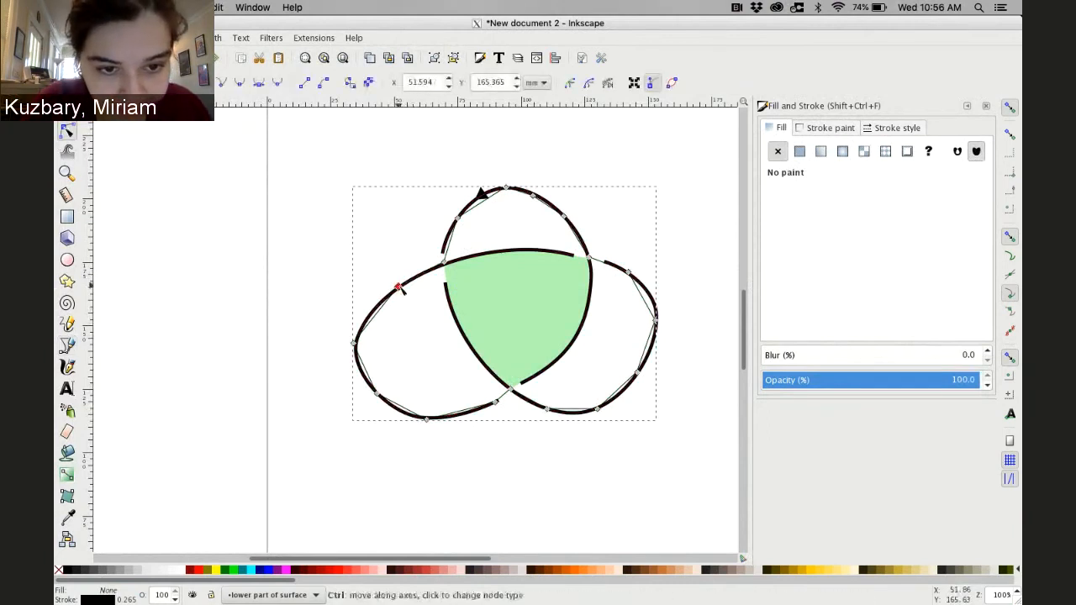
pyautogui.click(354, 343)
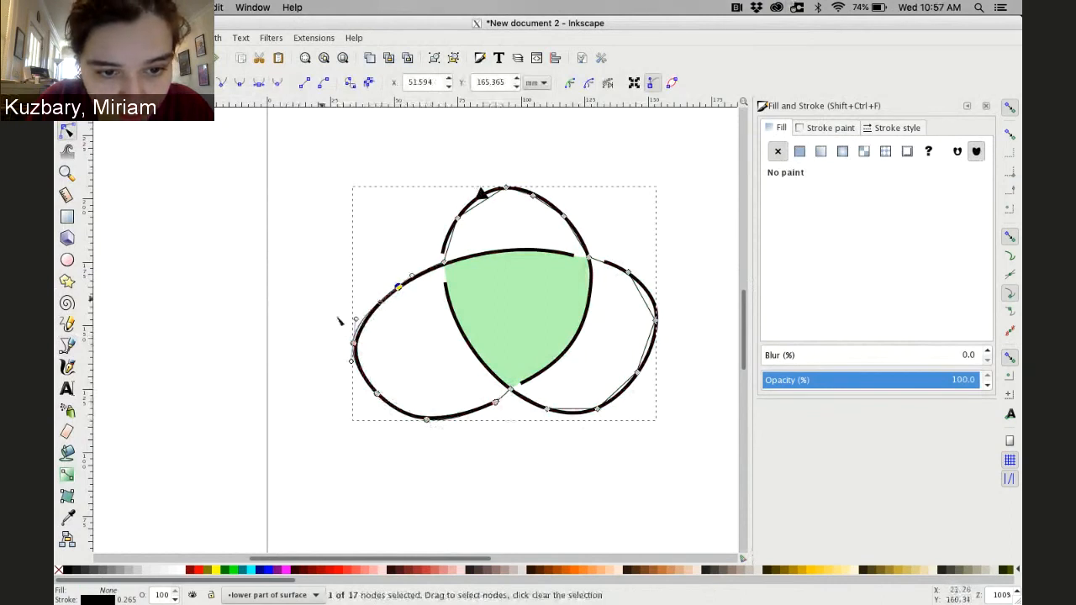
pyautogui.moveTo(354, 352); pyautogui.dragTo(356, 347)
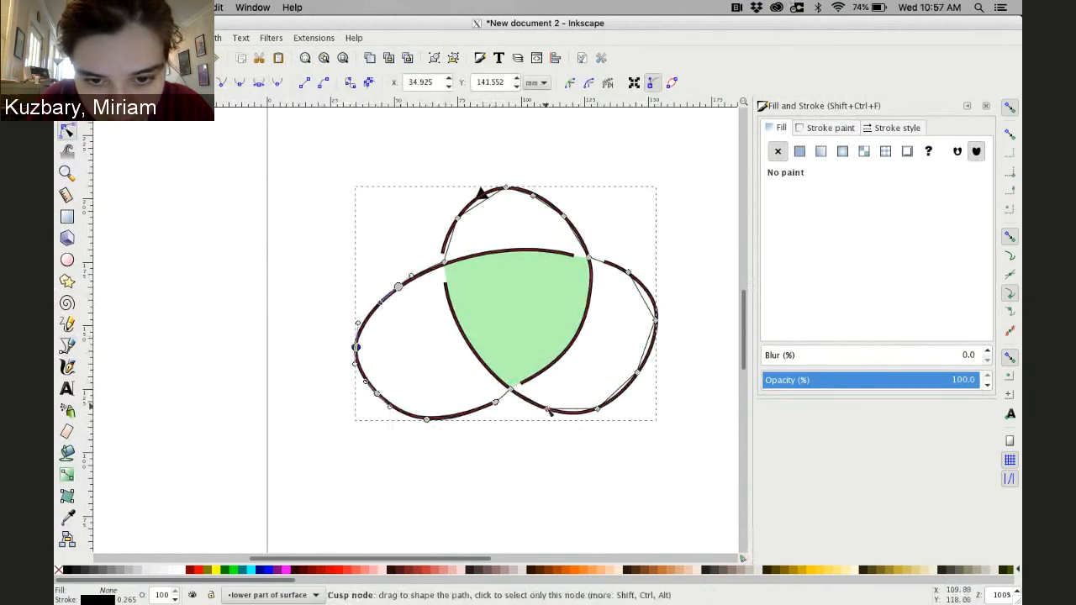
pyautogui.click(547, 410)
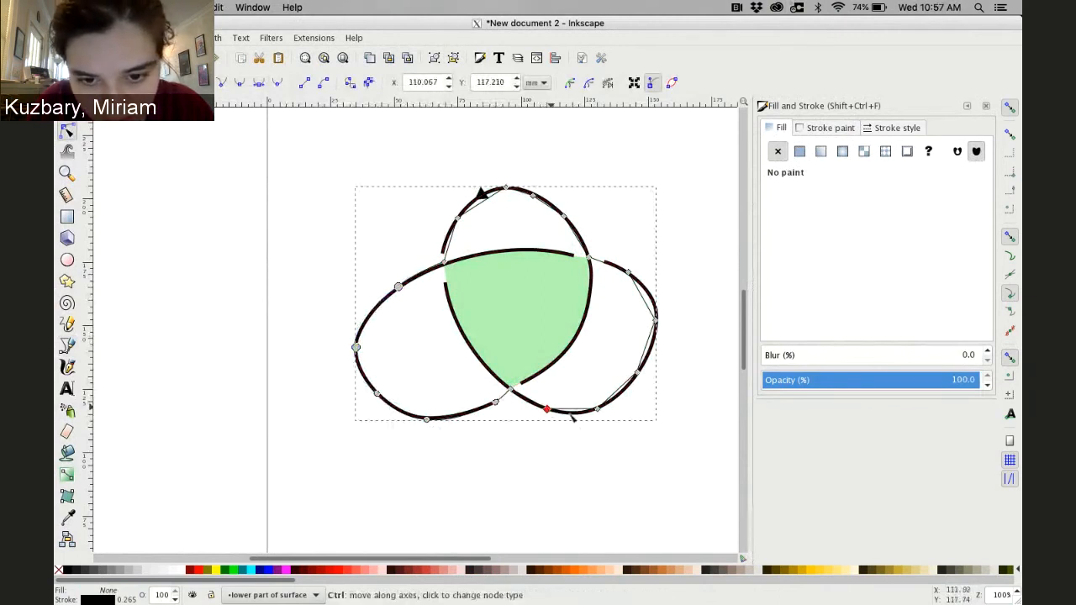
pyautogui.click(608, 417)
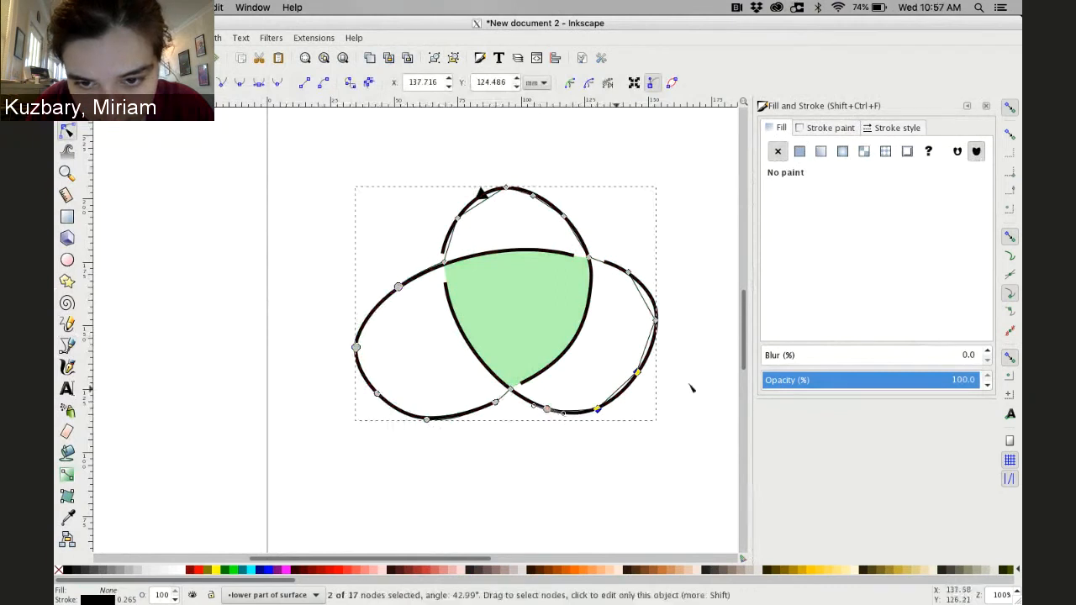
pyautogui.click(281, 87)
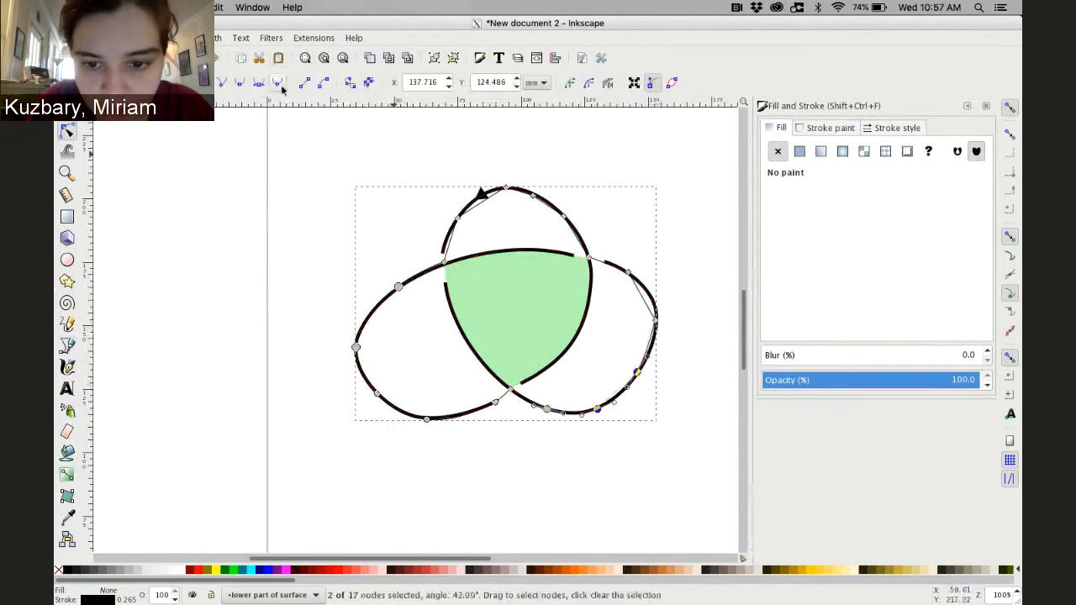
pyautogui.click(666, 335)
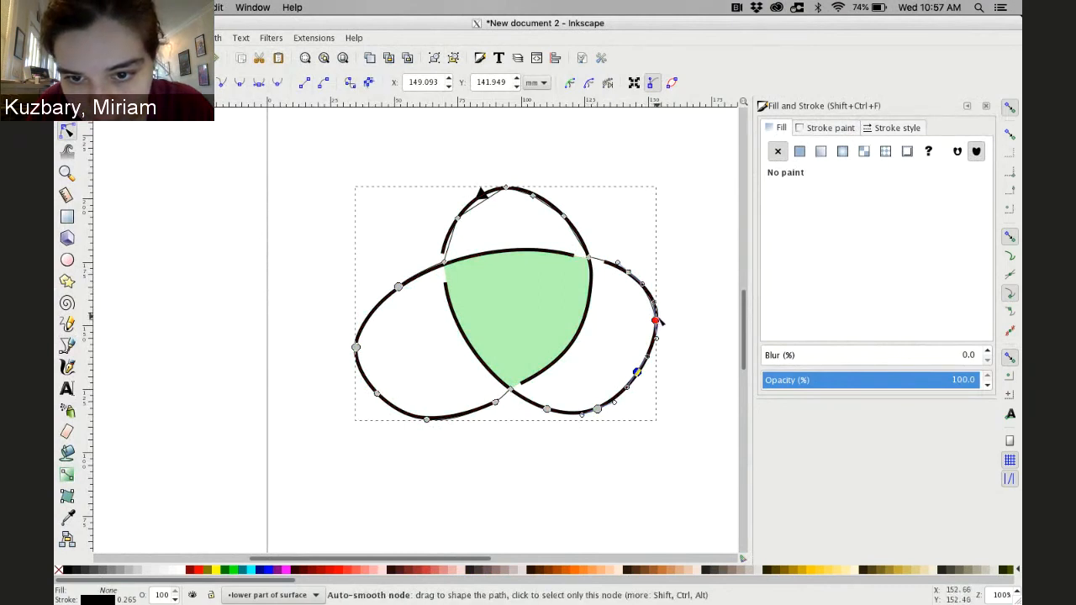
pyautogui.moveTo(658, 322); pyautogui.dragTo(655, 316)
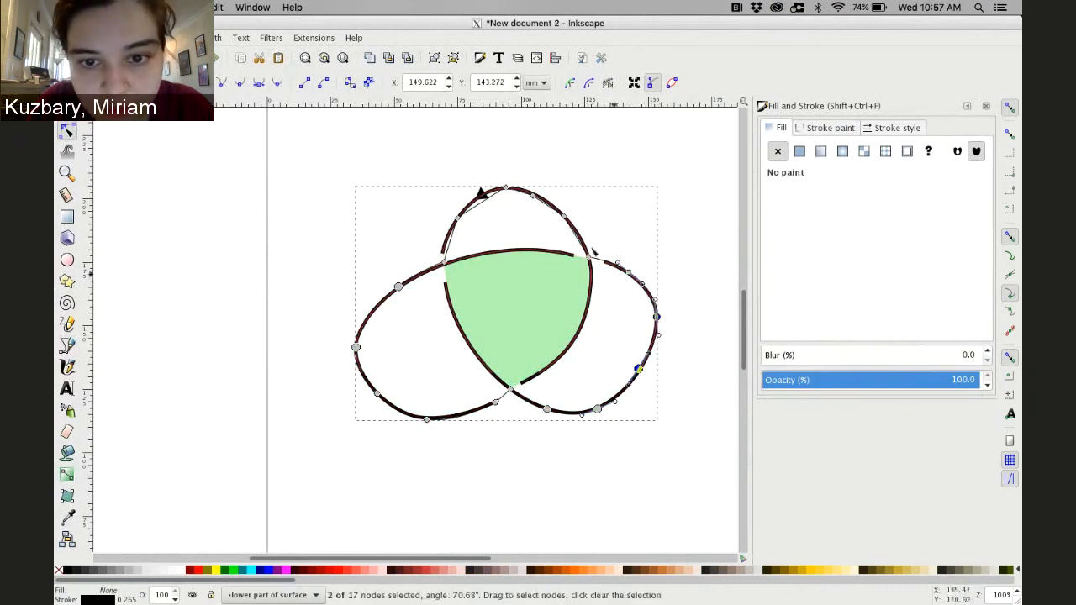
pyautogui.click(564, 217)
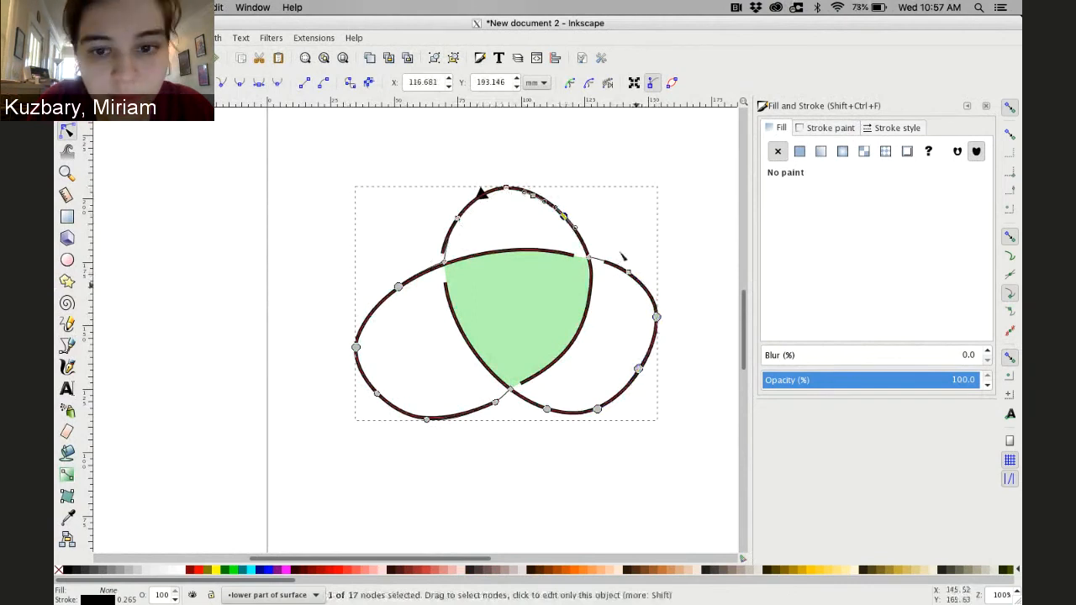
# Fill the outer path with flat green and set its opacity to 30%
pyautogui.click(801, 151)
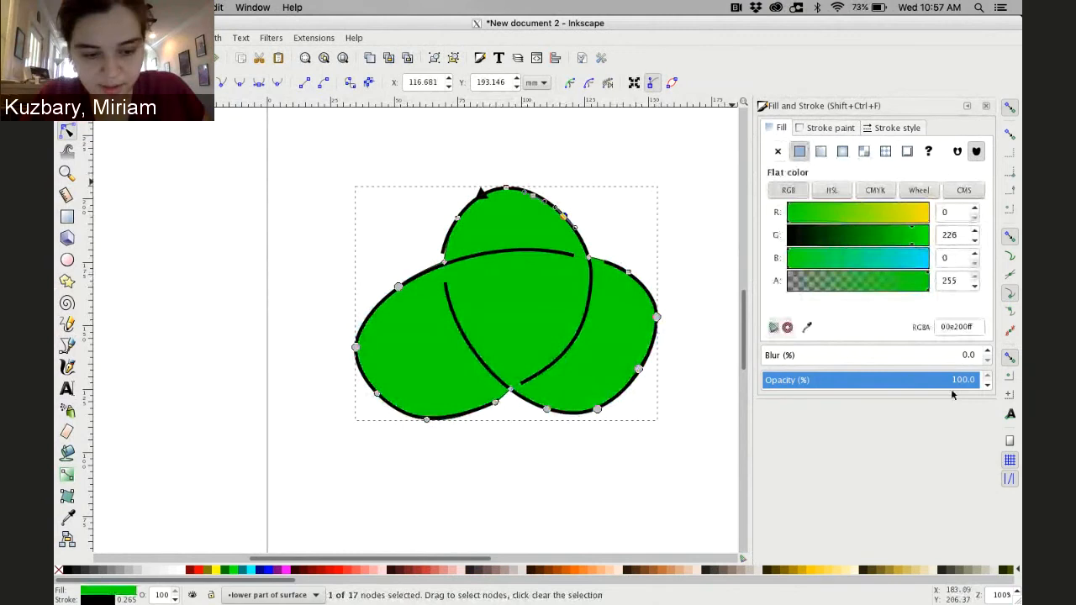
pyautogui.click(951, 383)
pyautogui.write('30')
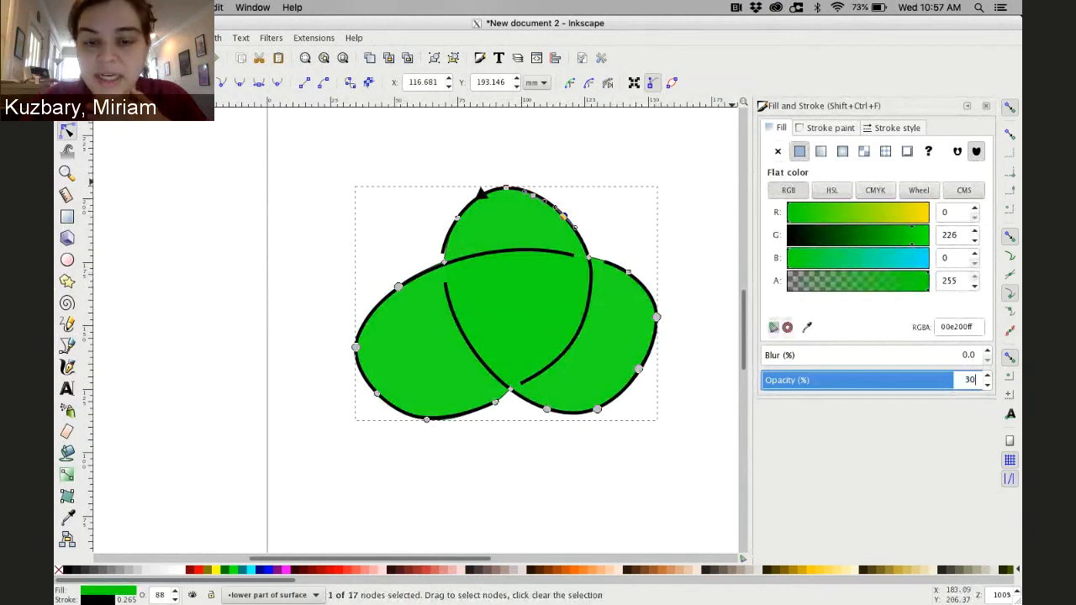
pyautogui.press('Return')
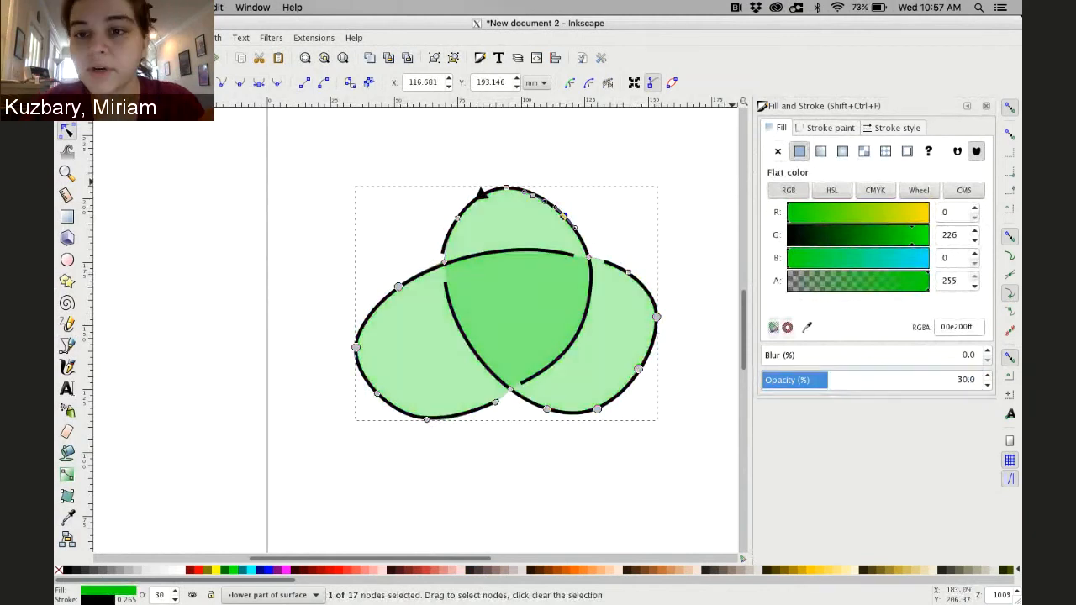
# Remove the outer path's stroke and lower its opacity to 21%
pyautogui.click(824, 127)
pyautogui.click(778, 152)
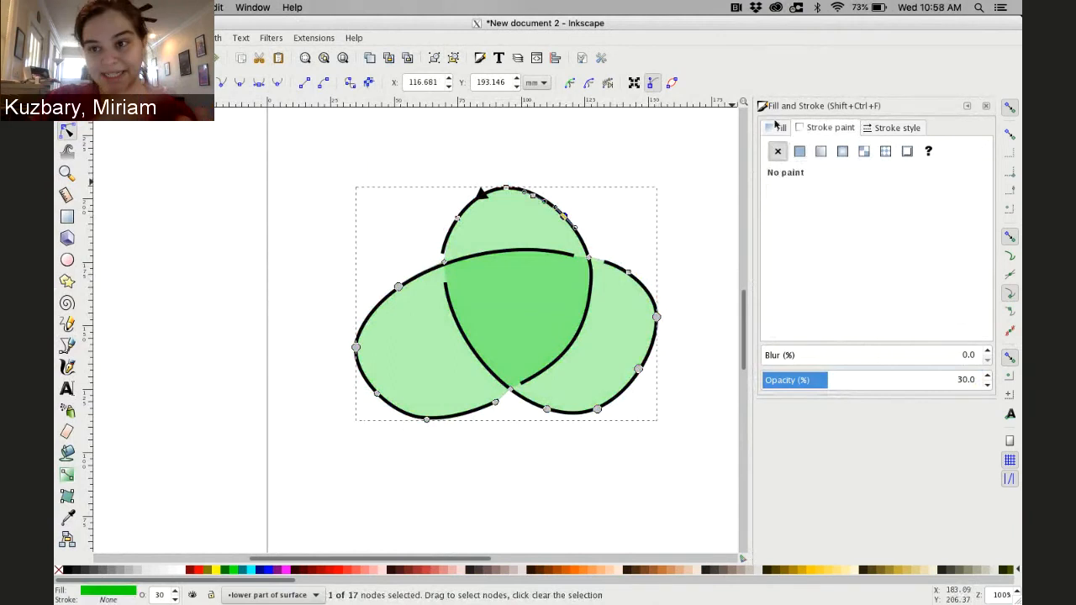
pyautogui.click(769, 130)
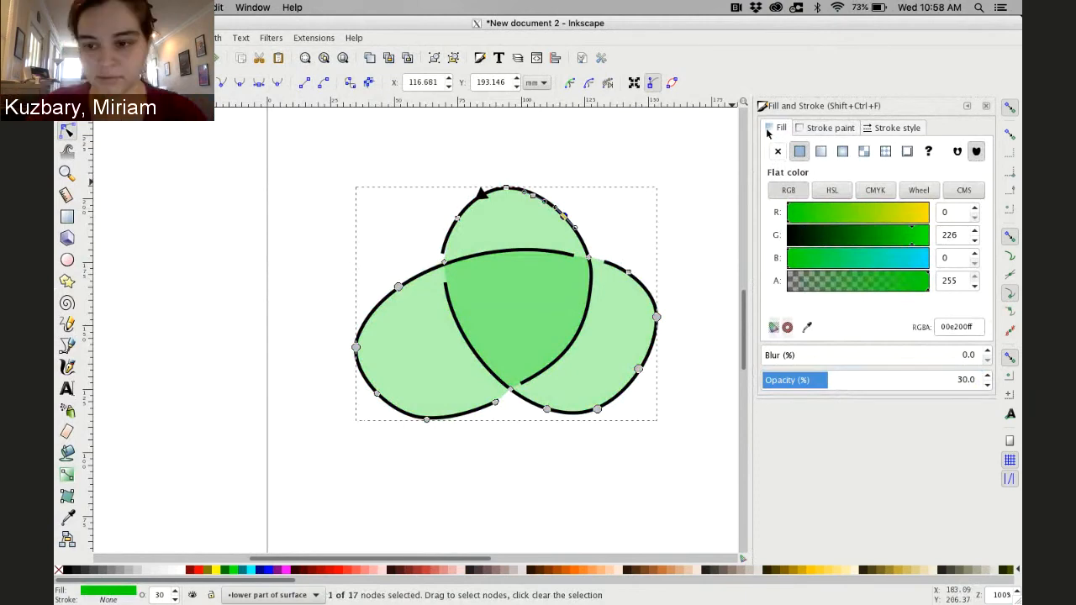
pyautogui.click(988, 387)
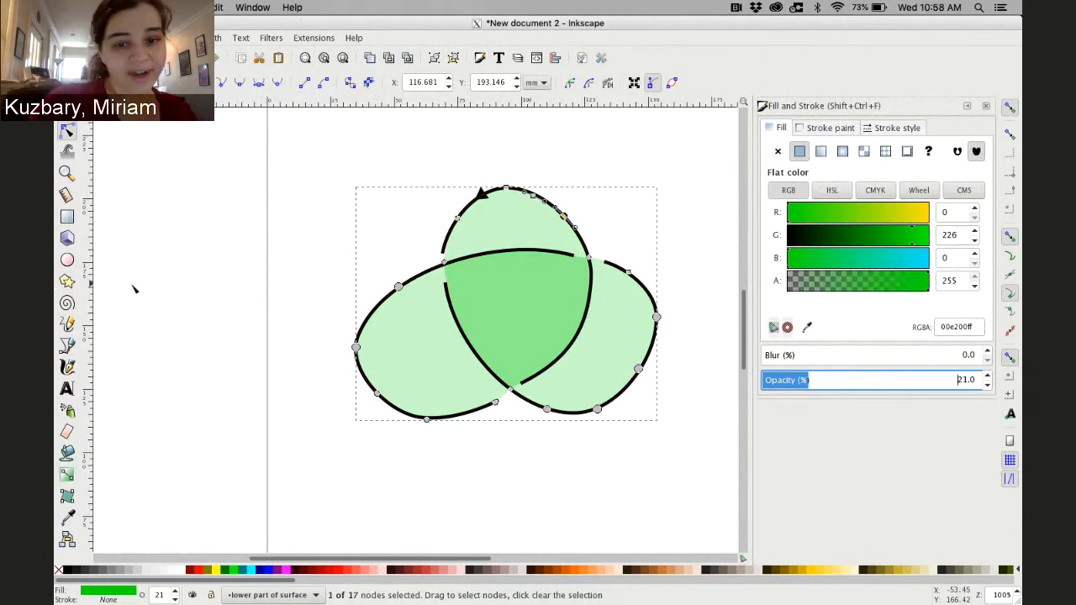
# Draw a closed triangular patch with the Bezier tool filling the gap at the upper-left lobe crossing
pyautogui.click(68, 345)
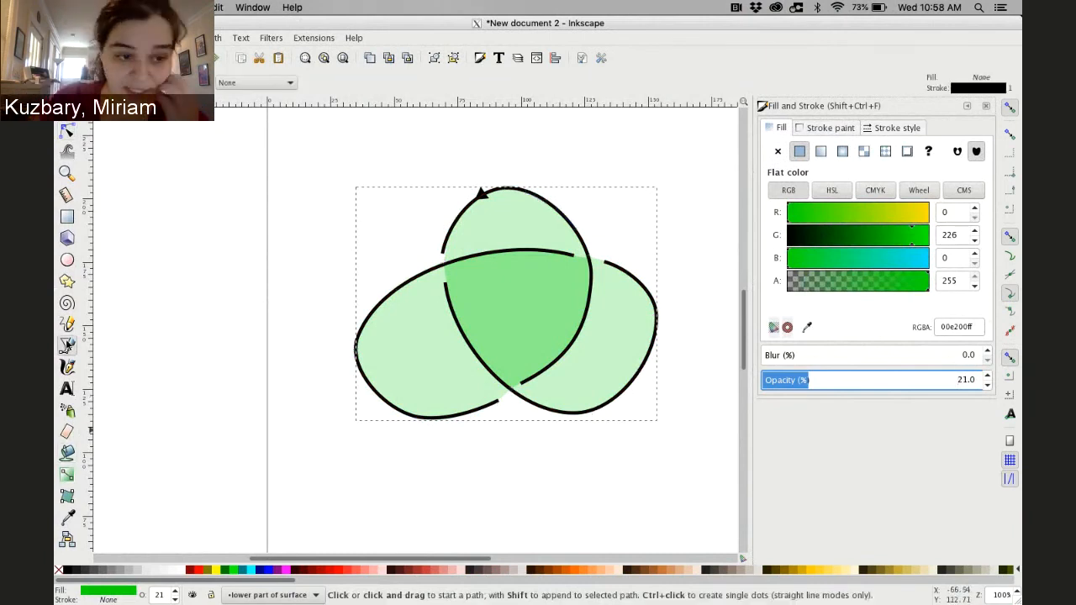
pyautogui.click(452, 224)
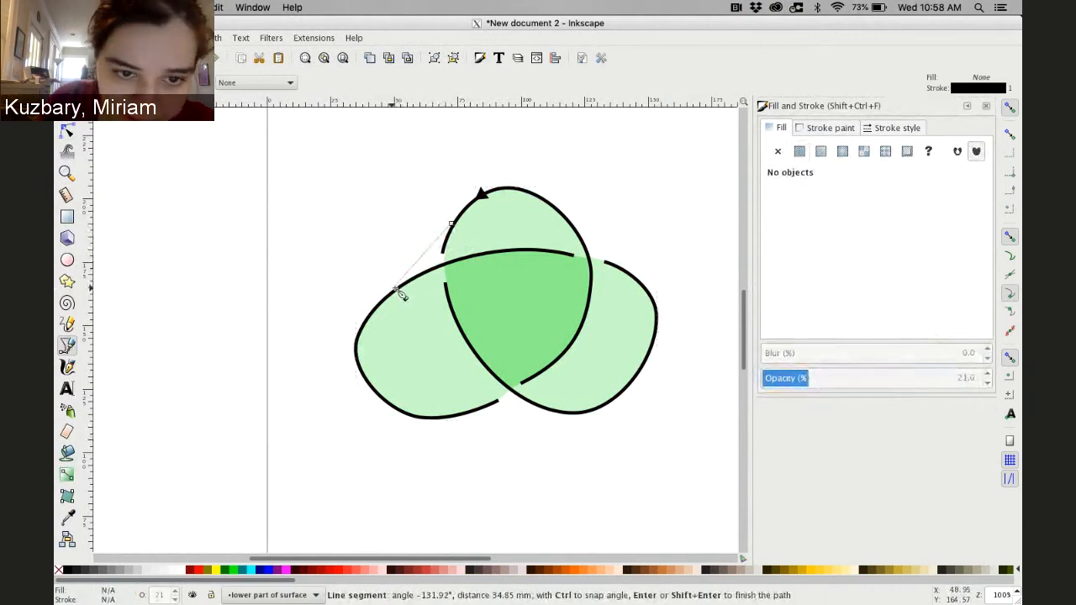
pyautogui.click(394, 290)
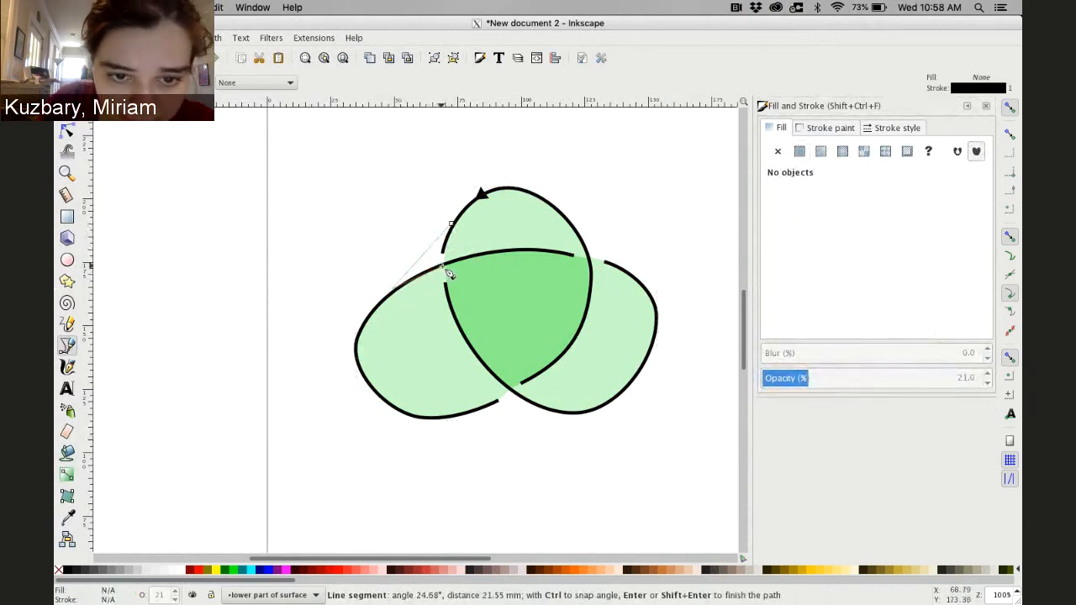
pyautogui.click(446, 272)
pyautogui.click(450, 240)
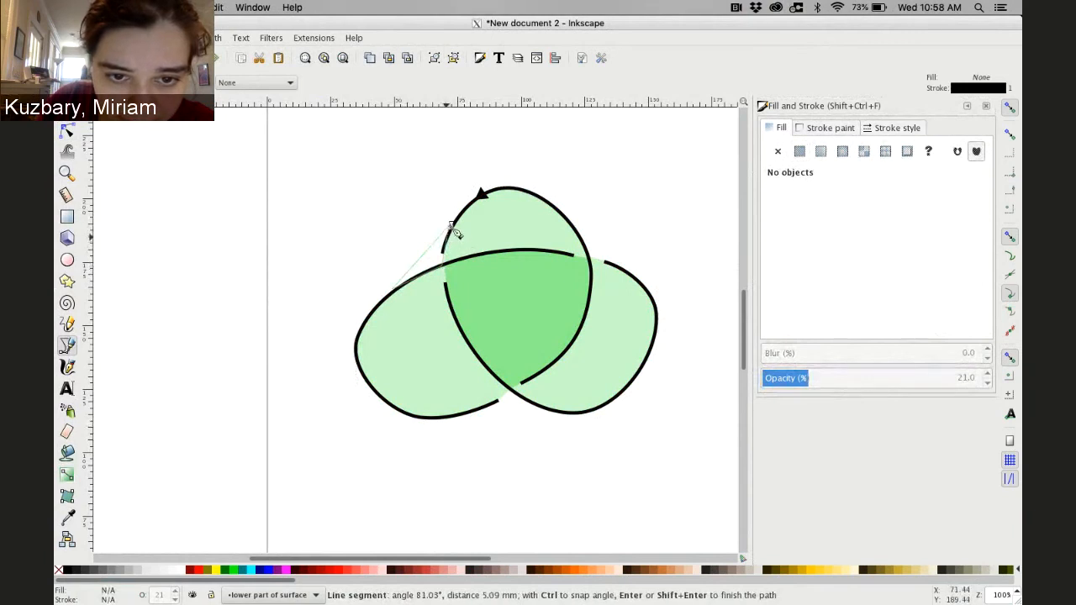
pyautogui.doubleClick(452, 226)
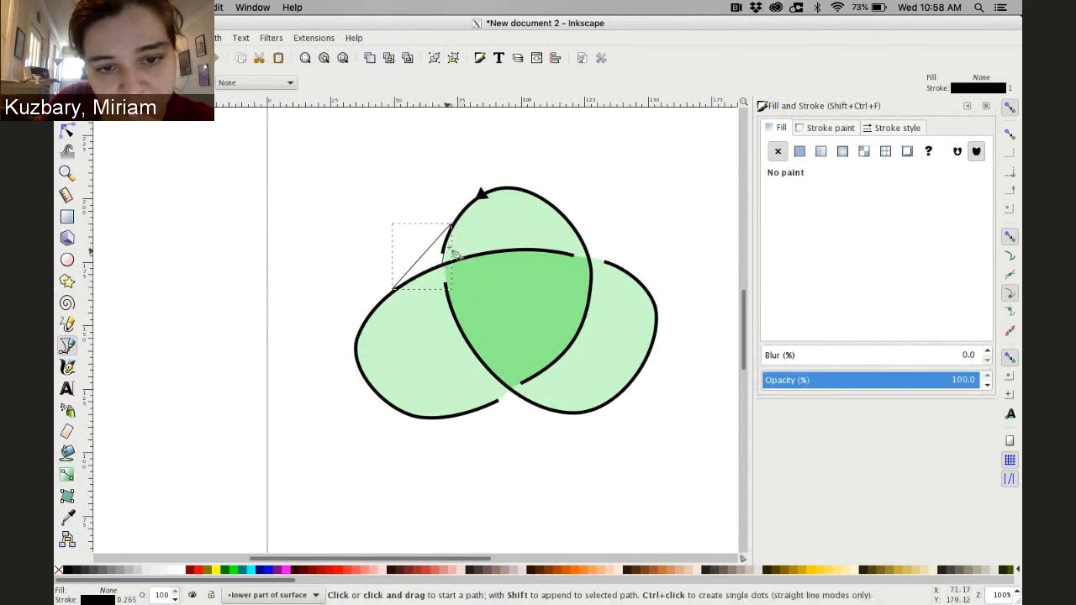
# Give the upper-left patch a flat green fill at 41% opacity with no stroke
pyautogui.click(799, 152)
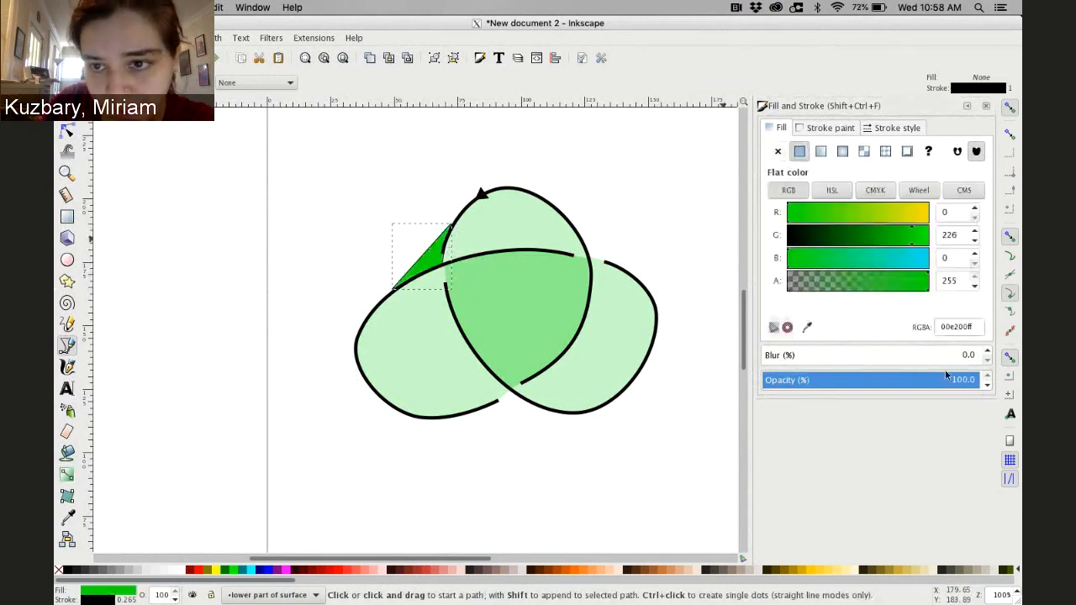
pyautogui.click(989, 387)
pyautogui.click(989, 388)
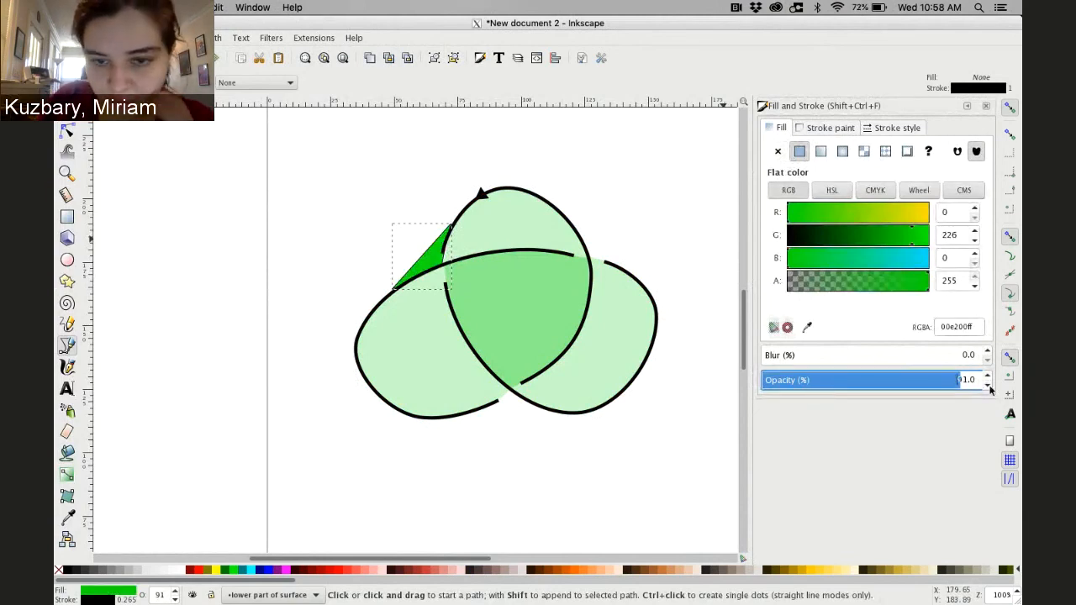
pyautogui.click(989, 387)
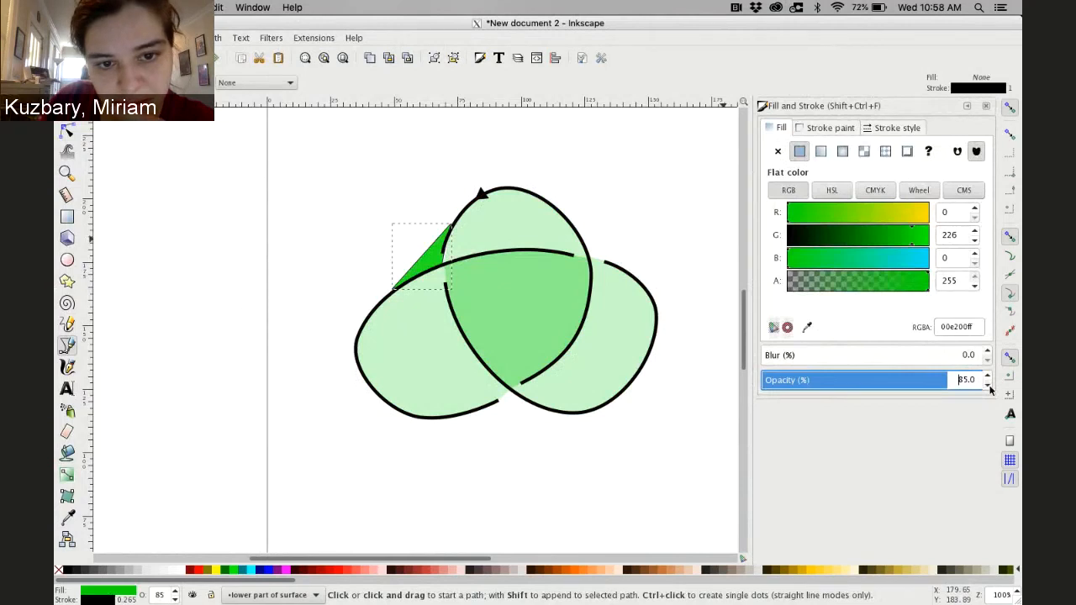
pyautogui.click(990, 387)
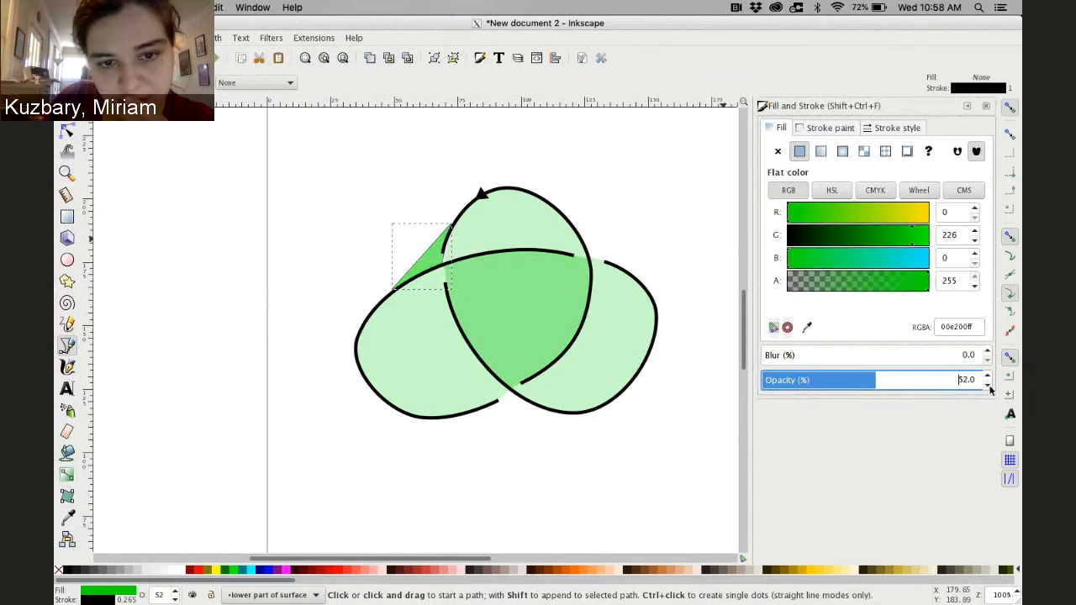
pyautogui.click(829, 128)
pyautogui.click(777, 151)
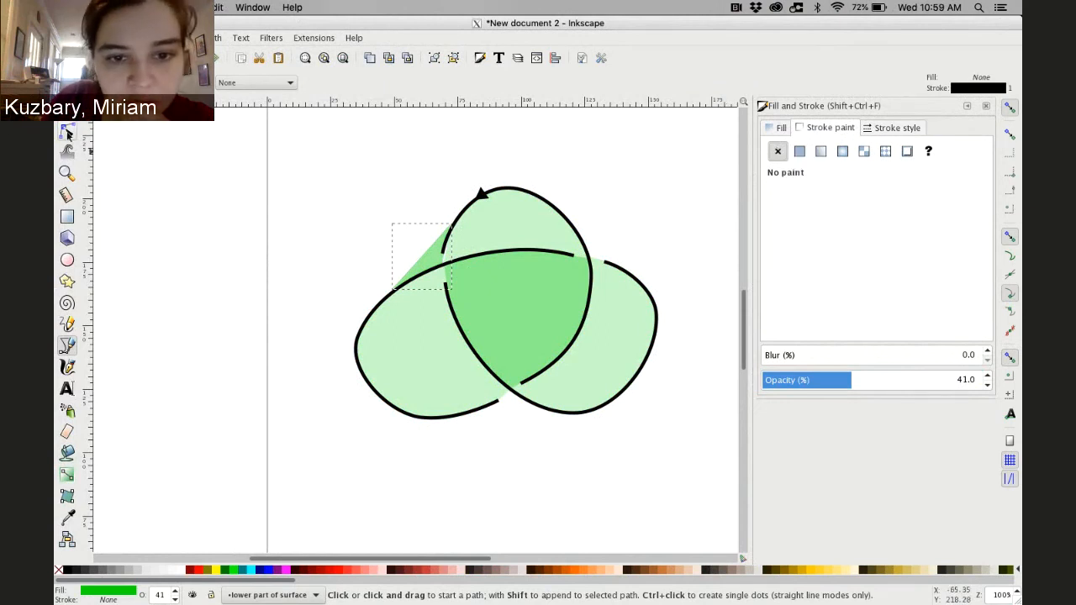
# Nudge a node of the upper-left patch slightly and deselect it
pyautogui.click(68, 132)
pyautogui.moveTo(443, 268); pyautogui.dragTo(446, 266)
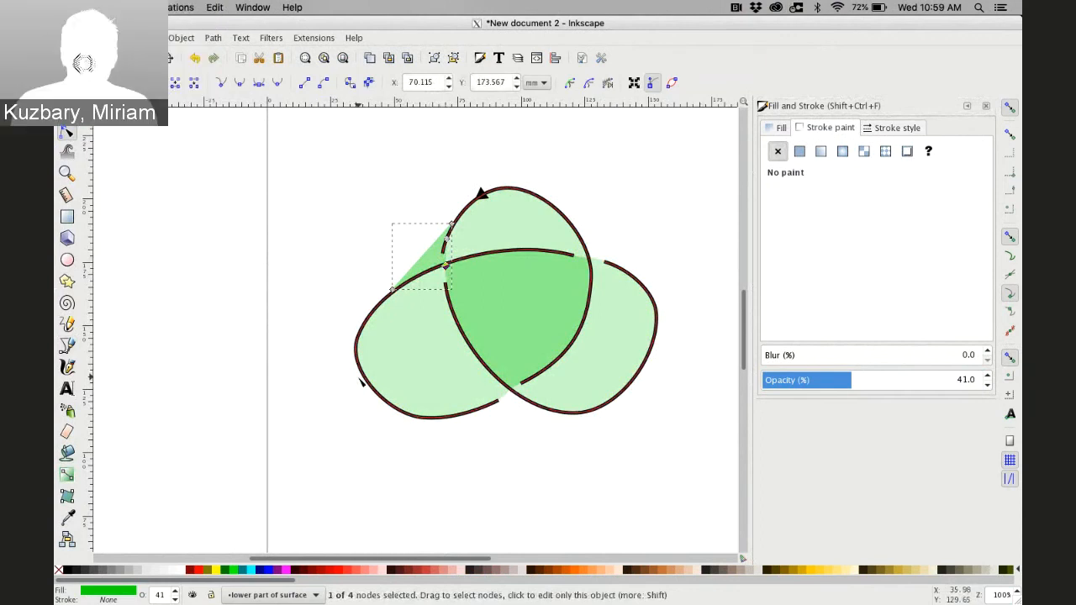
pyautogui.press('s')
pyautogui.click(216, 290)
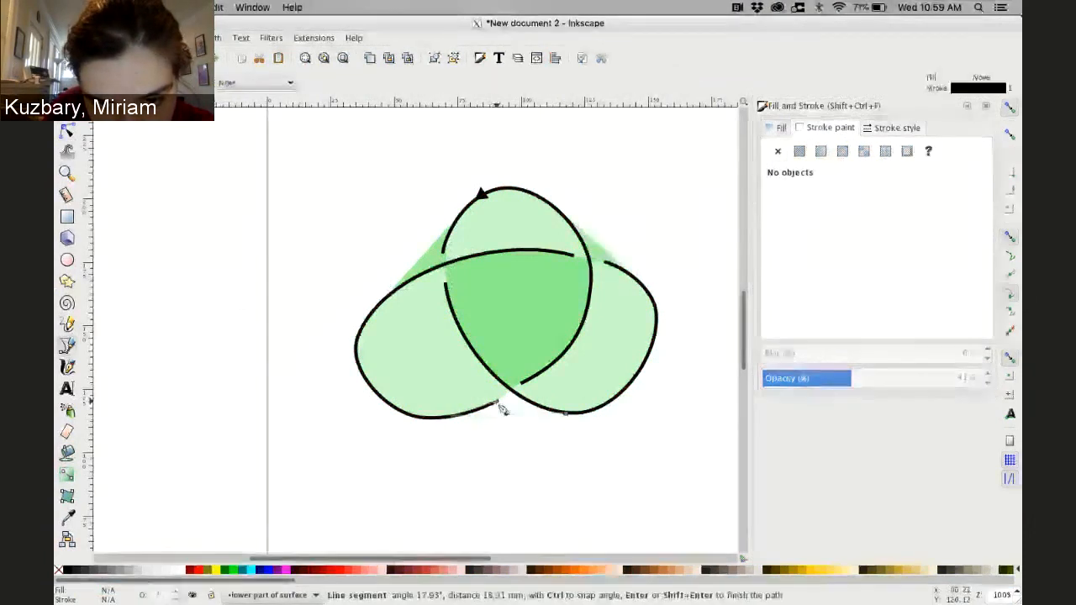
# Draw a closed patch with the Bezier tool closing the gap below the knot's bottom crossing
pyautogui.click(497, 402)
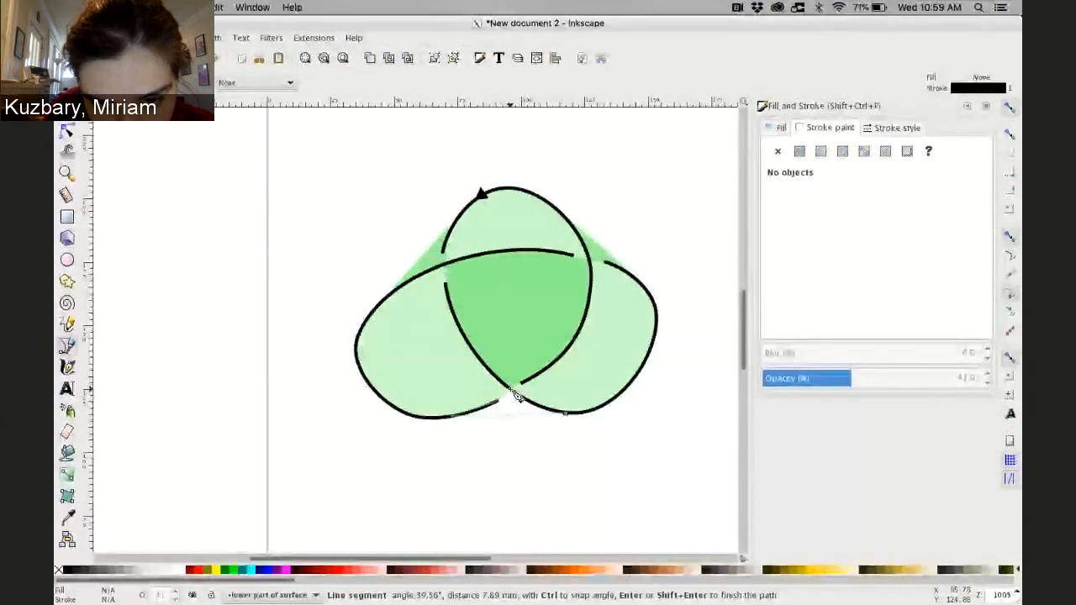
pyautogui.click(510, 390)
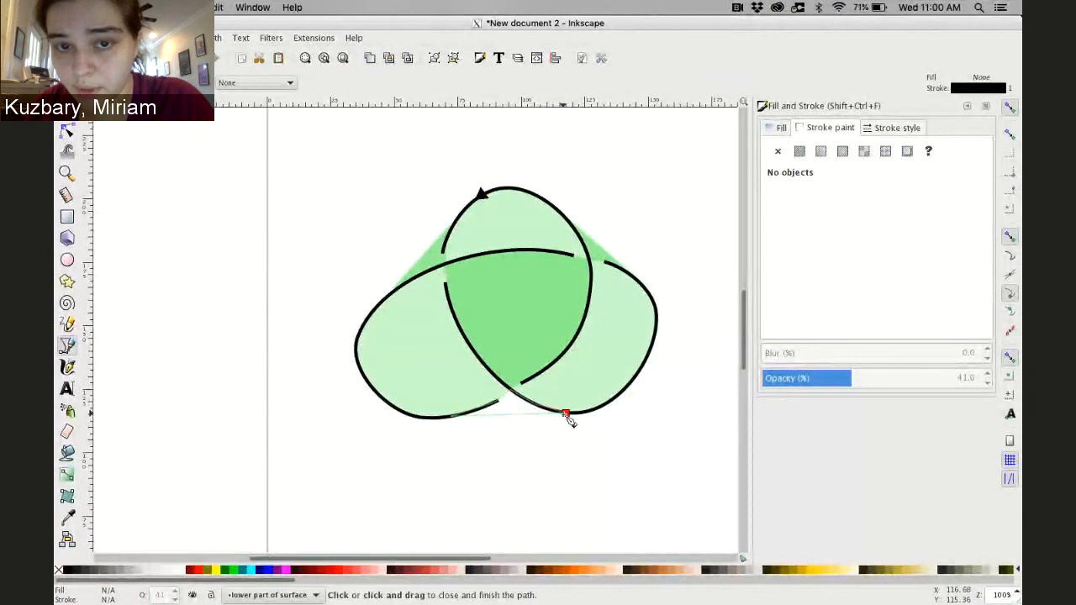
pyautogui.click(566, 415)
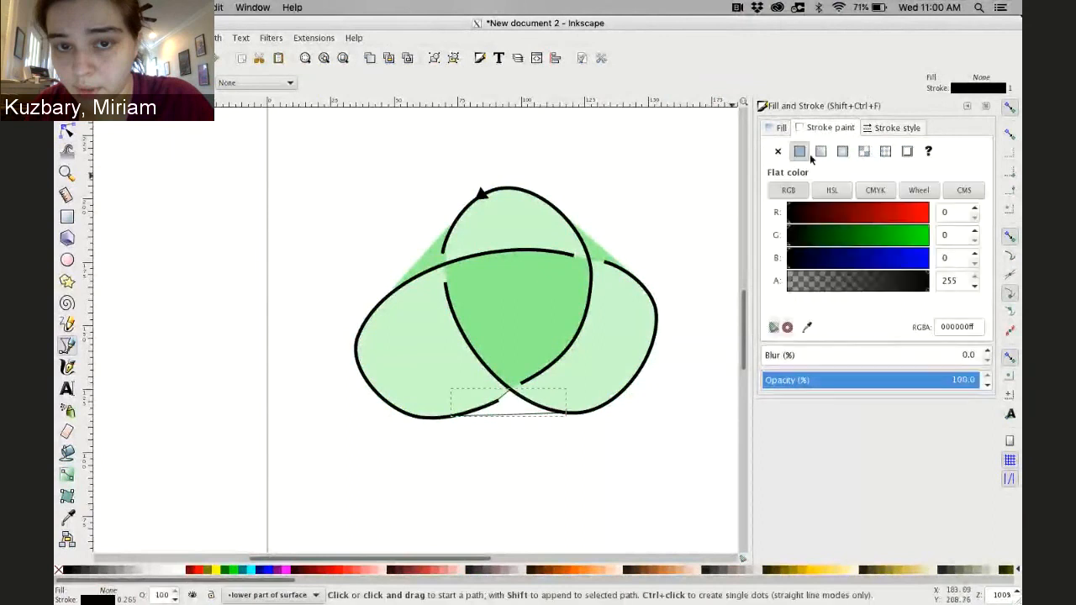
# Give the bottom patch a flat green fill and remove its stroke
pyautogui.click(782, 128)
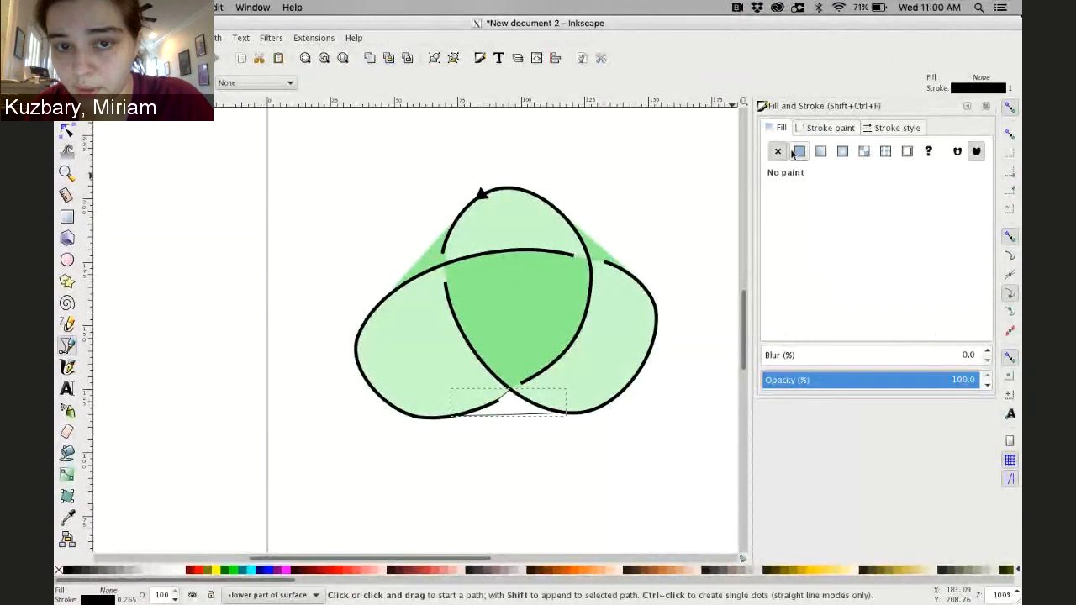
pyautogui.click(800, 151)
pyautogui.click(830, 128)
pyautogui.click(778, 151)
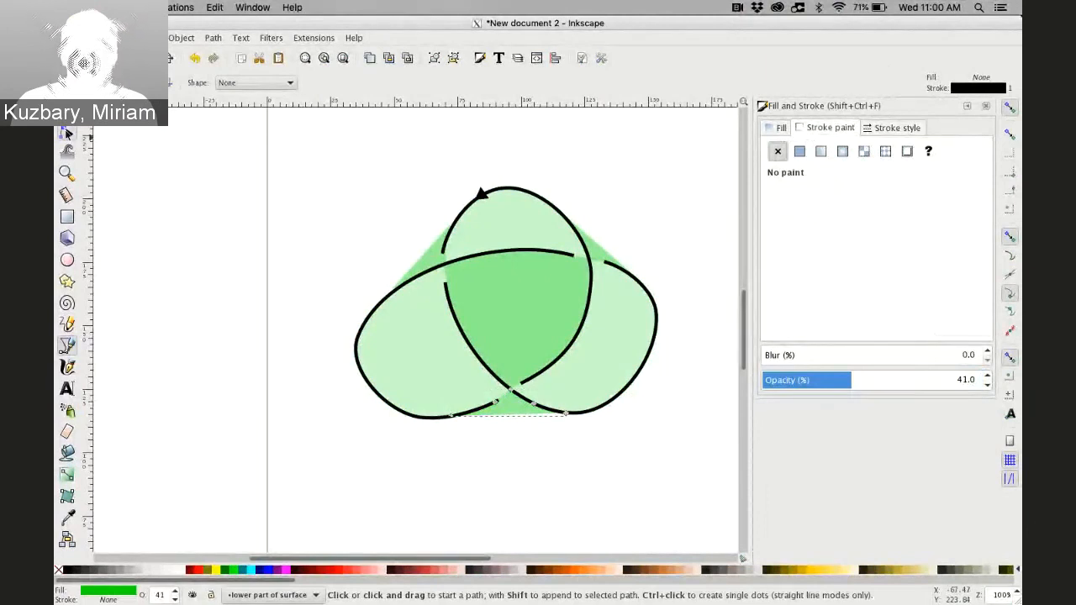
# Pull the middle nodes of the upper-right and bottom patches outward so their edges bulge past the knot outline
pyautogui.click(67, 151)
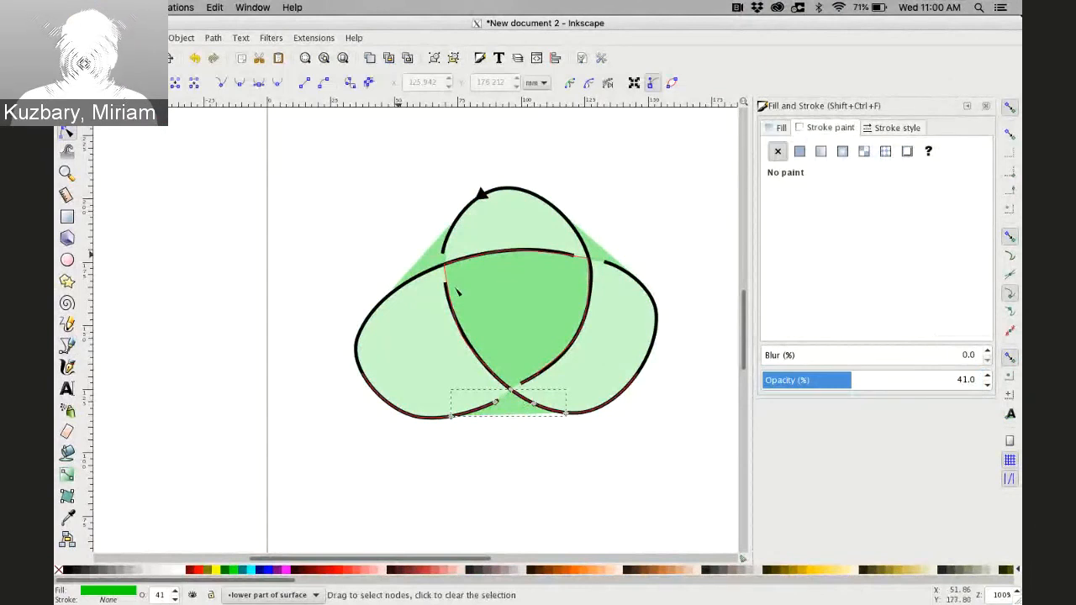
pyautogui.click(423, 254)
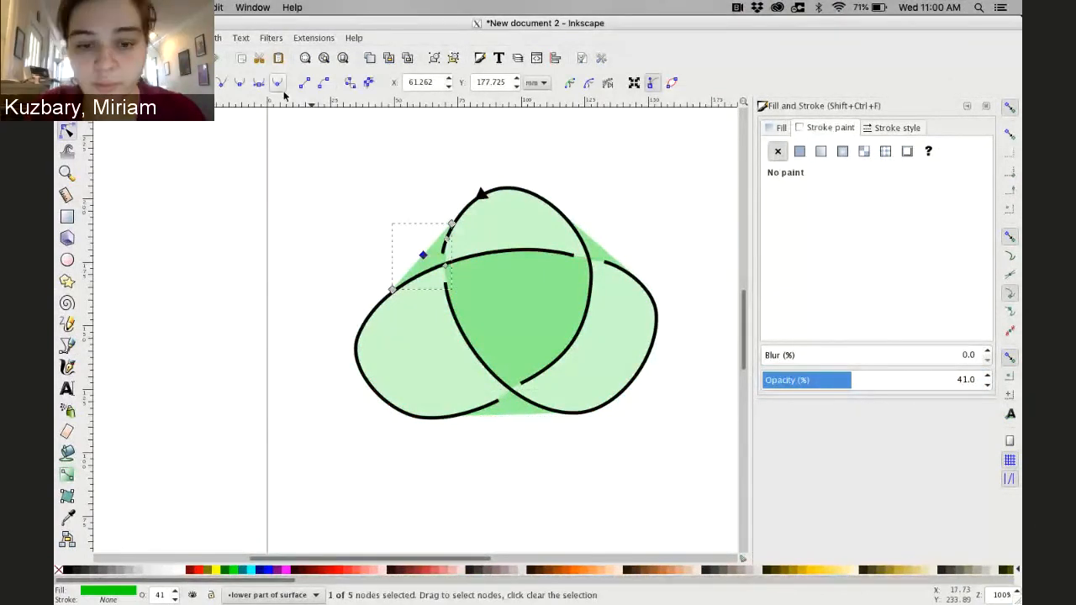
pyautogui.moveTo(602, 236); pyautogui.dragTo(607, 238)
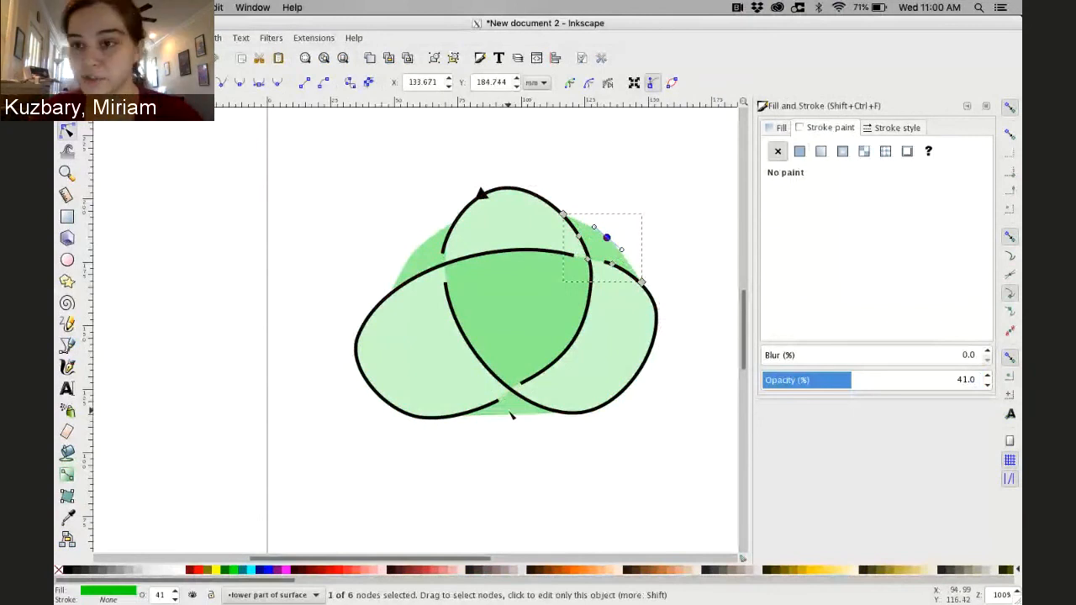
pyautogui.moveTo(512, 415); pyautogui.dragTo(513, 432)
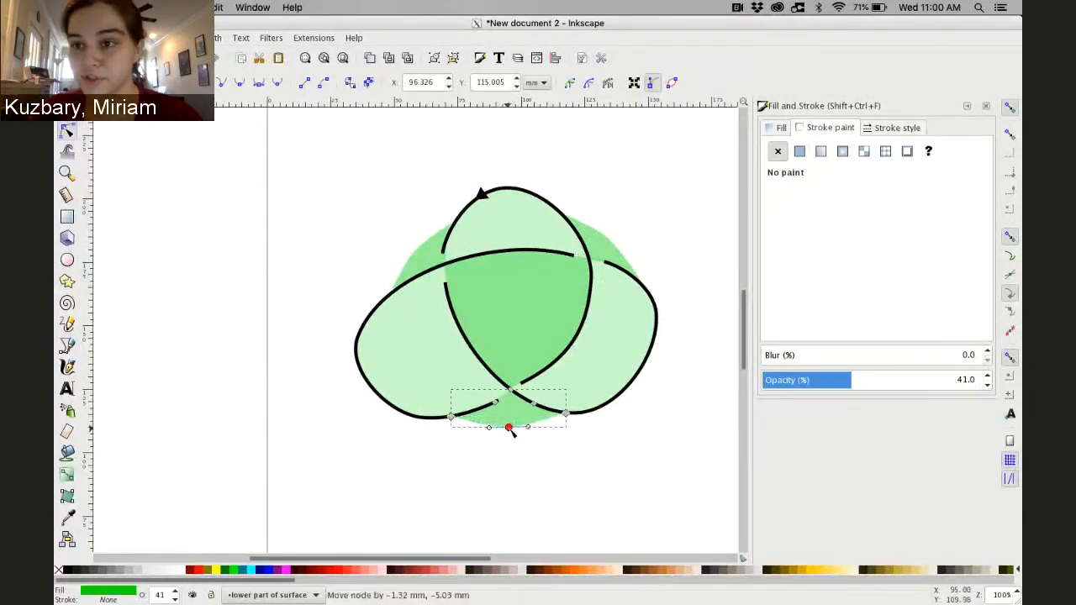
pyautogui.click(297, 175)
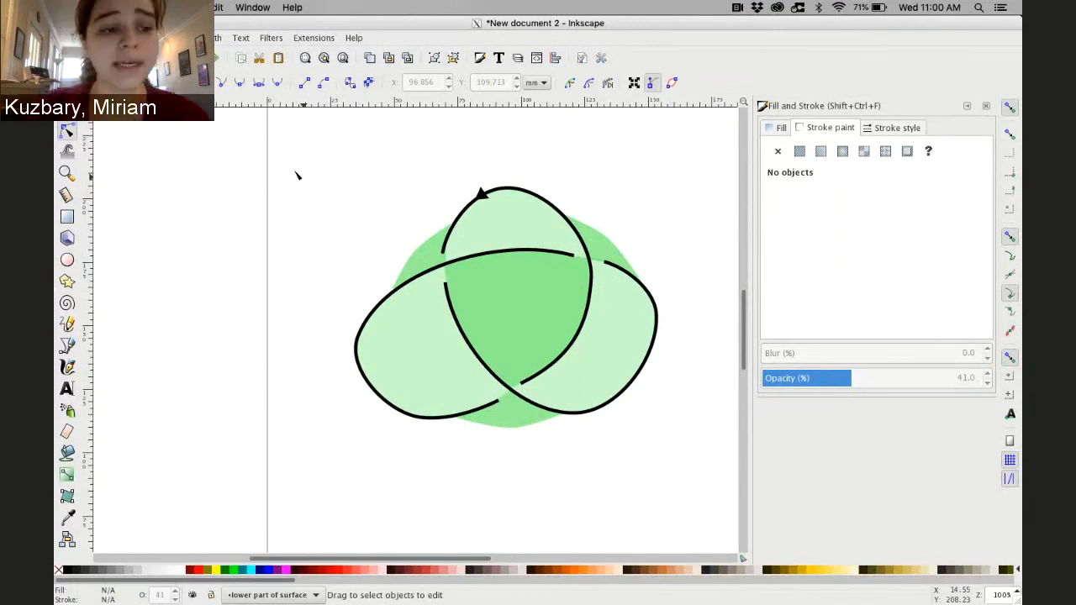